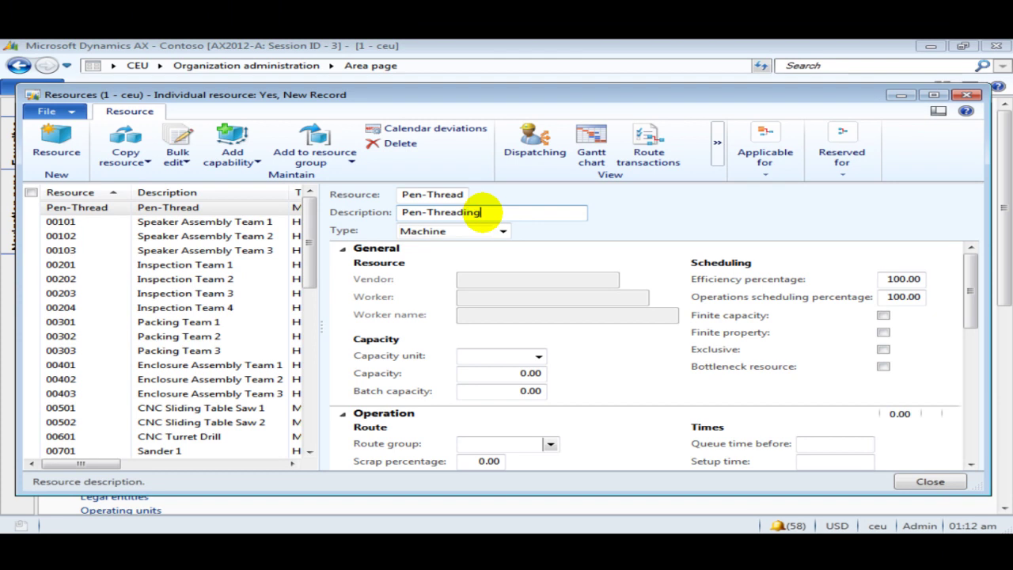
Review the resource types, keeping Machine for Pen-Thread, and examine its capacity, scheduling, operation and cost category settings
left_click(482, 232)
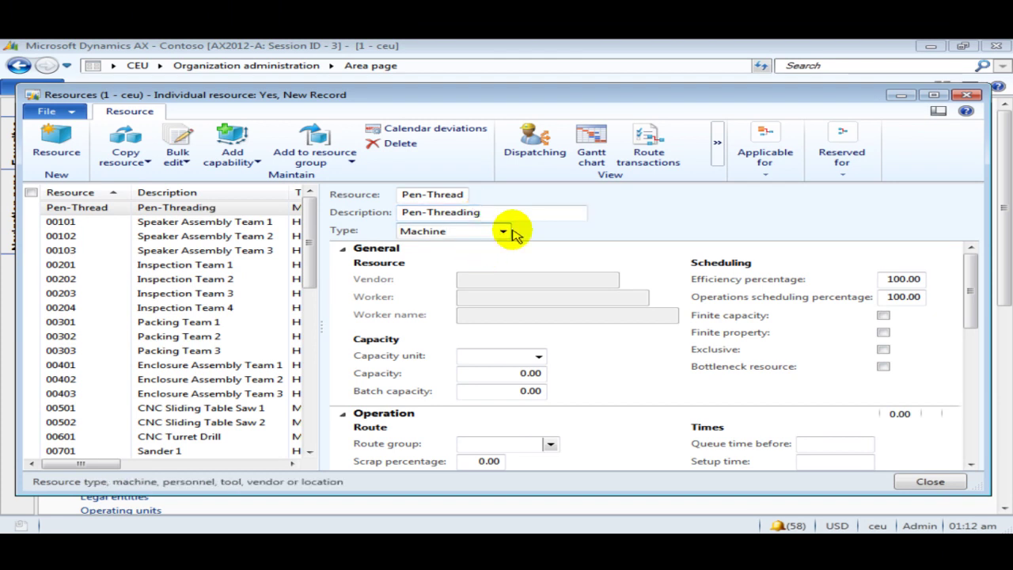
left_click(504, 231)
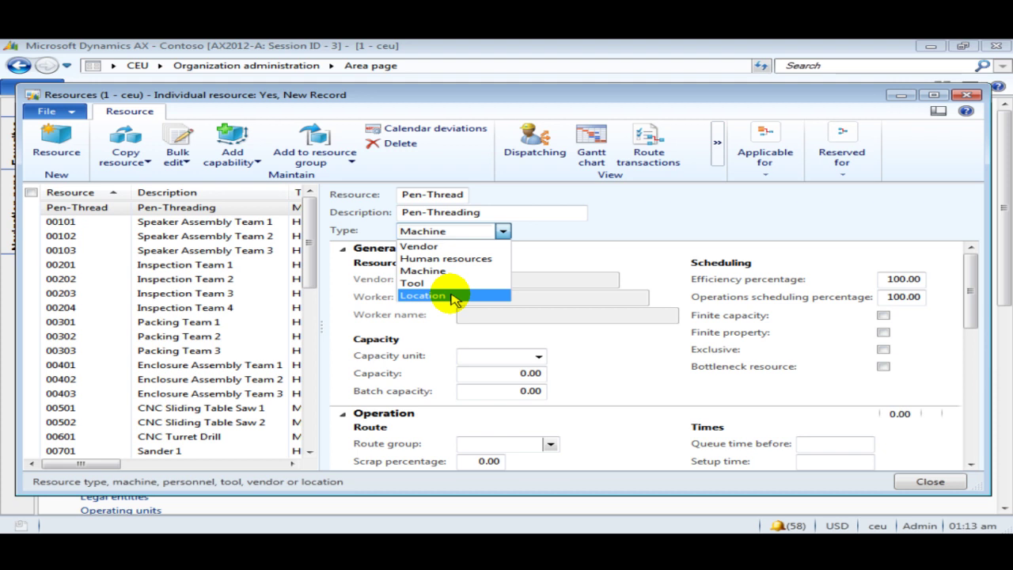
left_click(407, 231)
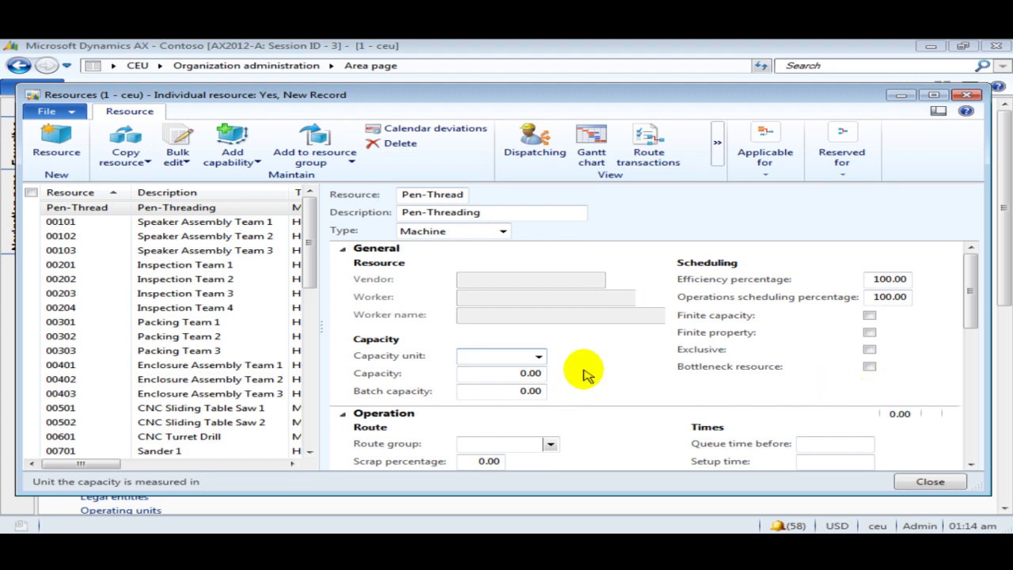
scroll(590, 377, "down", 3)
scroll(527, 373, "up", 3)
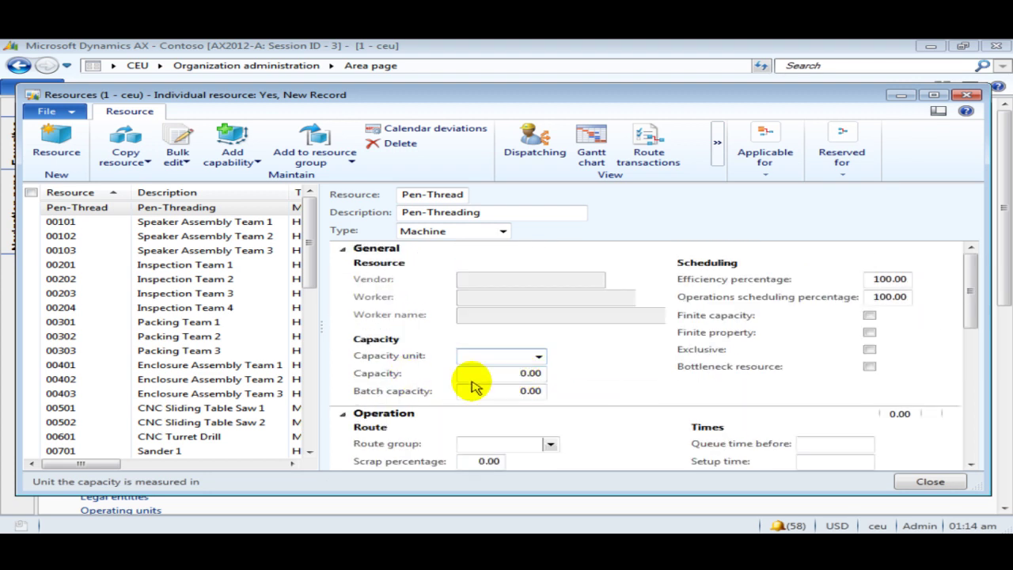
scroll(474, 386, "down", 3)
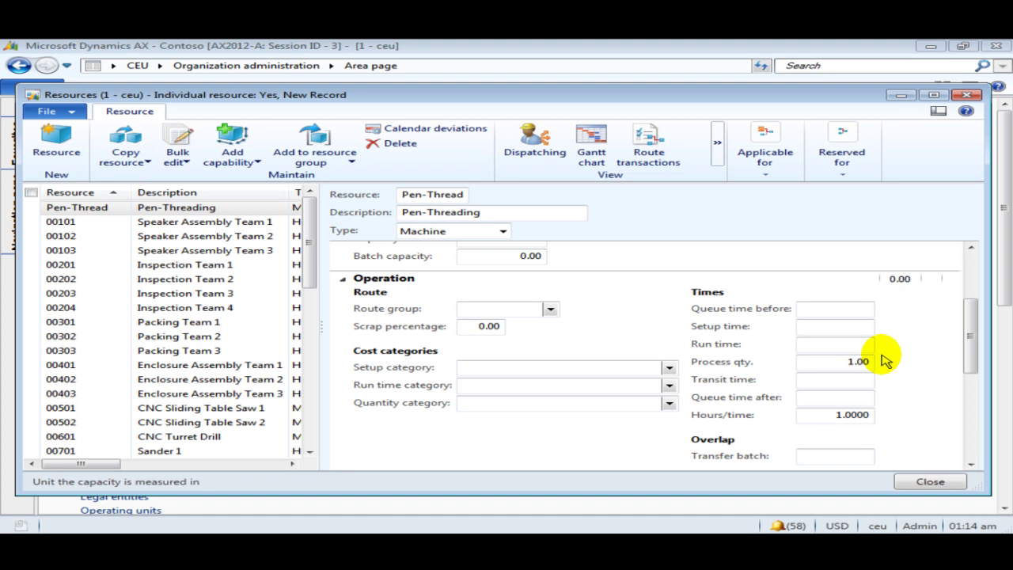
scroll(681, 380, "down", 3)
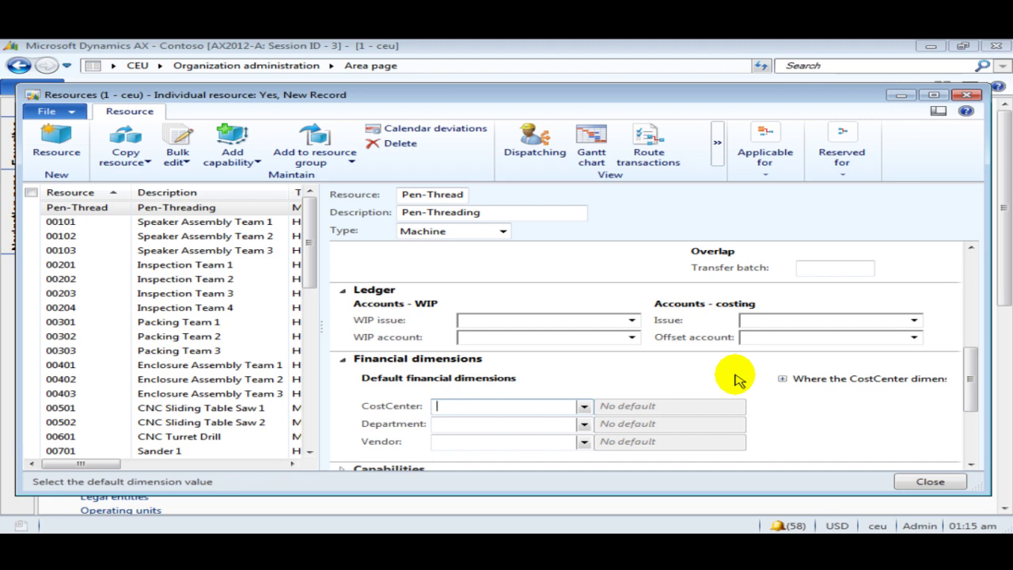
Copy Speaker Assembly Team 1's ledger accounts to Pen-Thread: WIP issue 600510, WIP account 150200, Issue 600500, Offset account 150100
left_click(493, 323)
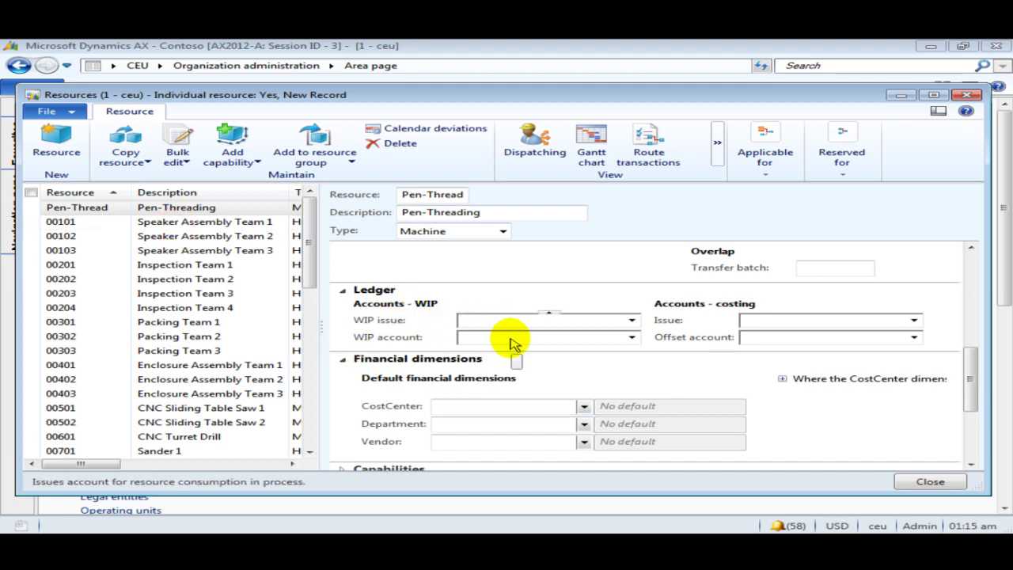
left_click(178, 222)
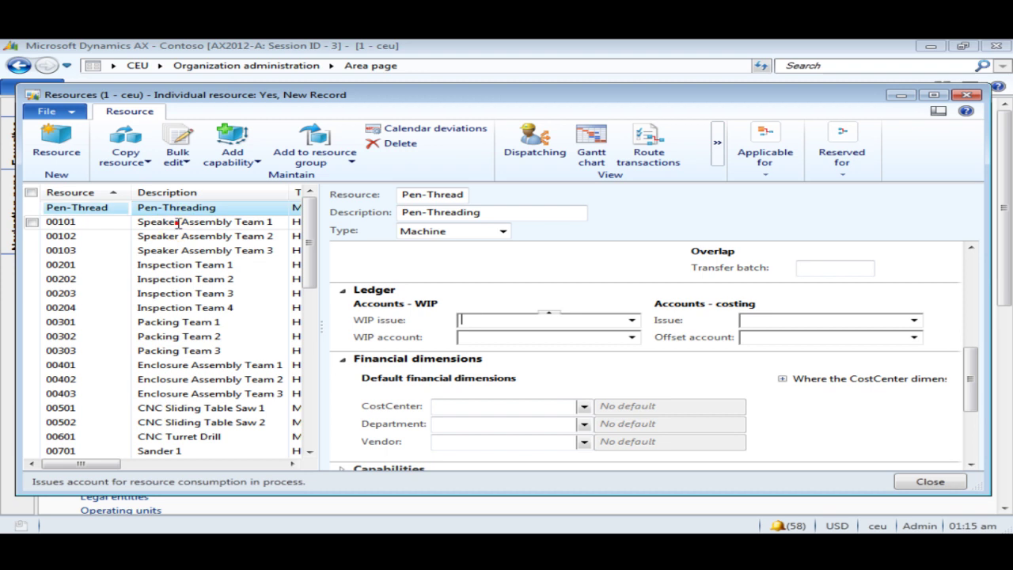
left_click(497, 320)
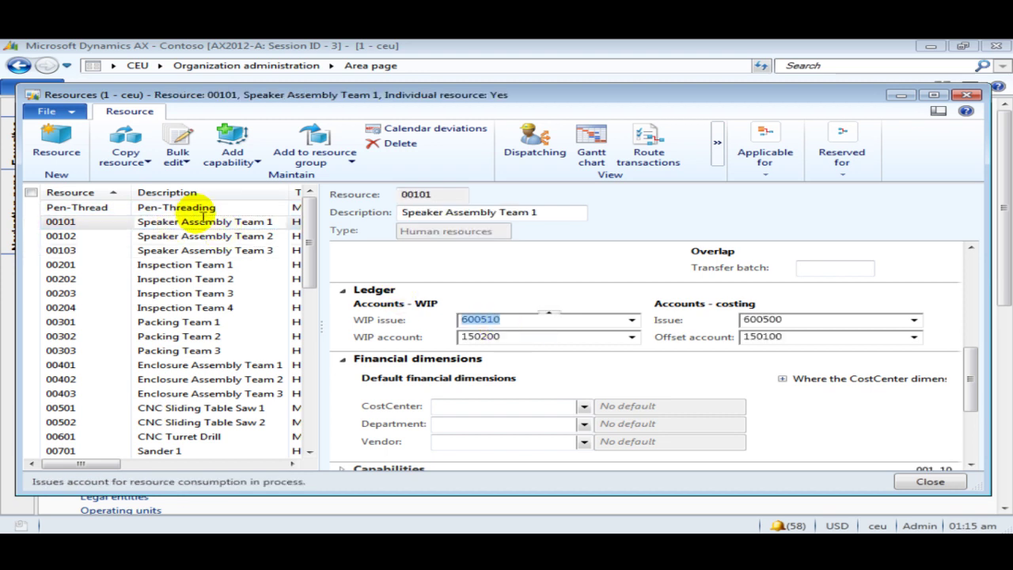
left_click(190, 207)
left_click(479, 319)
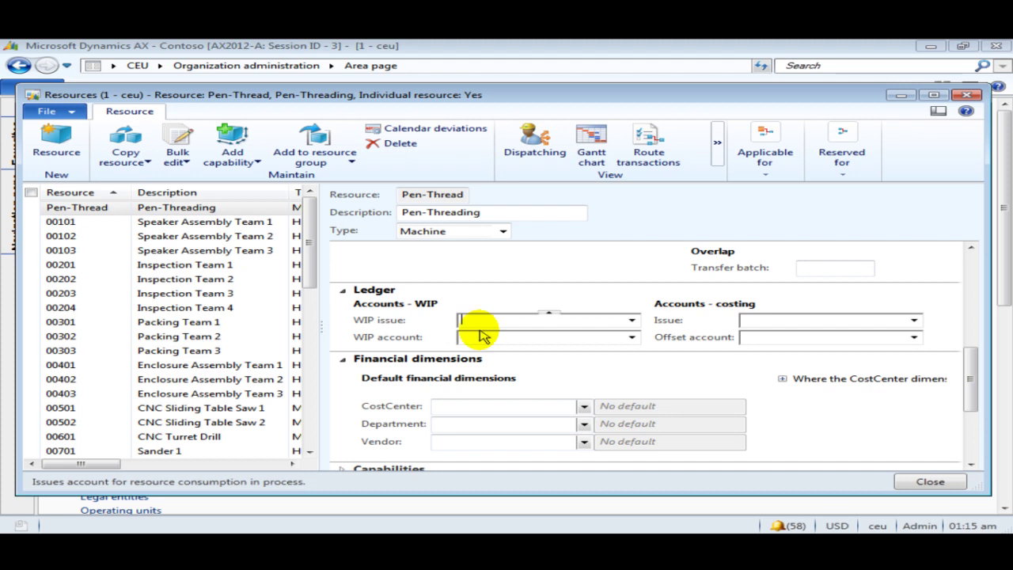
type("600510")
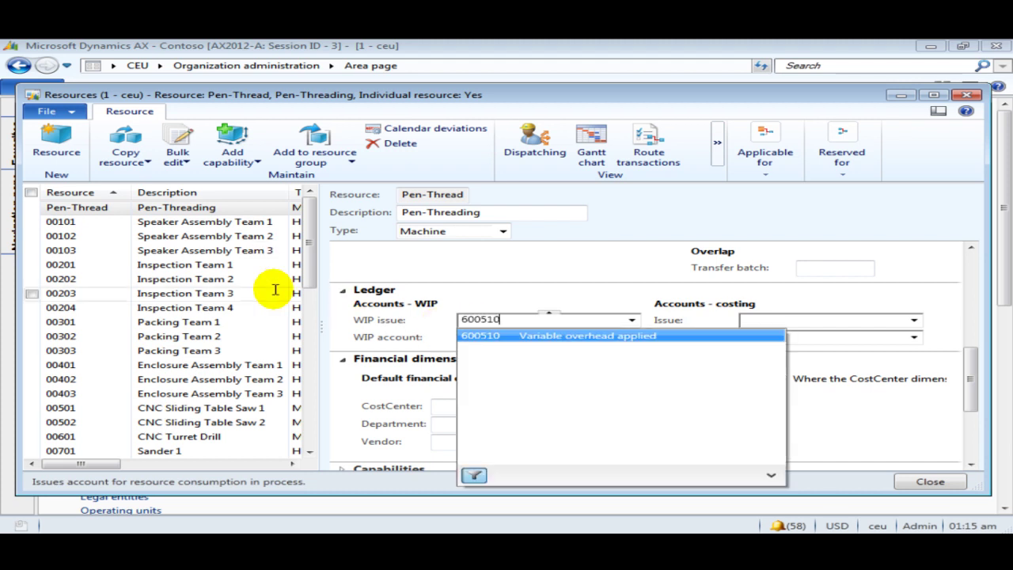
left_click(144, 222)
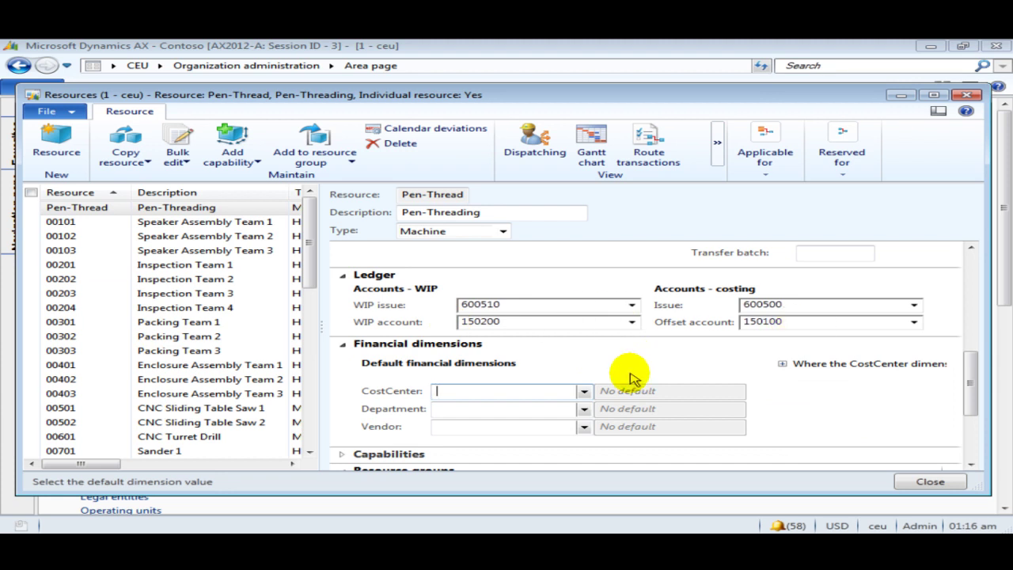
Examine Pen-Thread's default financial dimensions and expand its Capabilities section
scroll(629, 366, "down", 1)
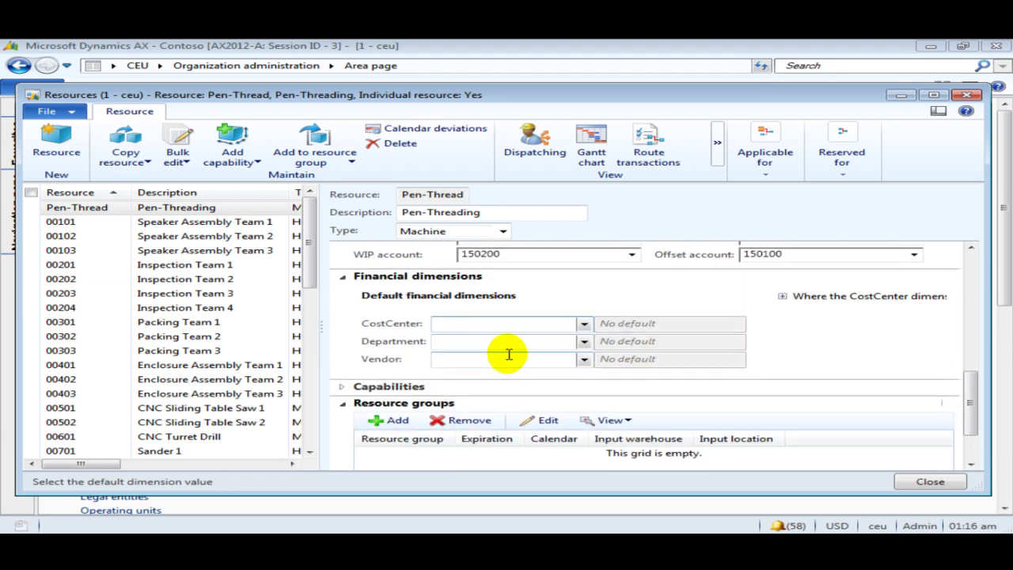
left_click(476, 386)
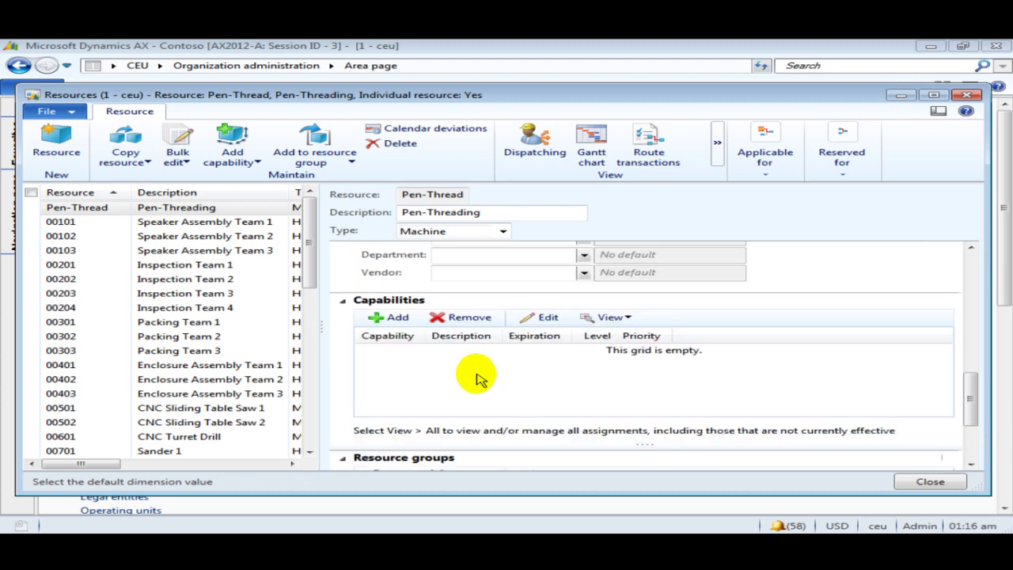
scroll(442, 392, "down", 3)
Add a blank resource group assignment to Pen-Thread and open the resource group details from it
left_click(444, 400)
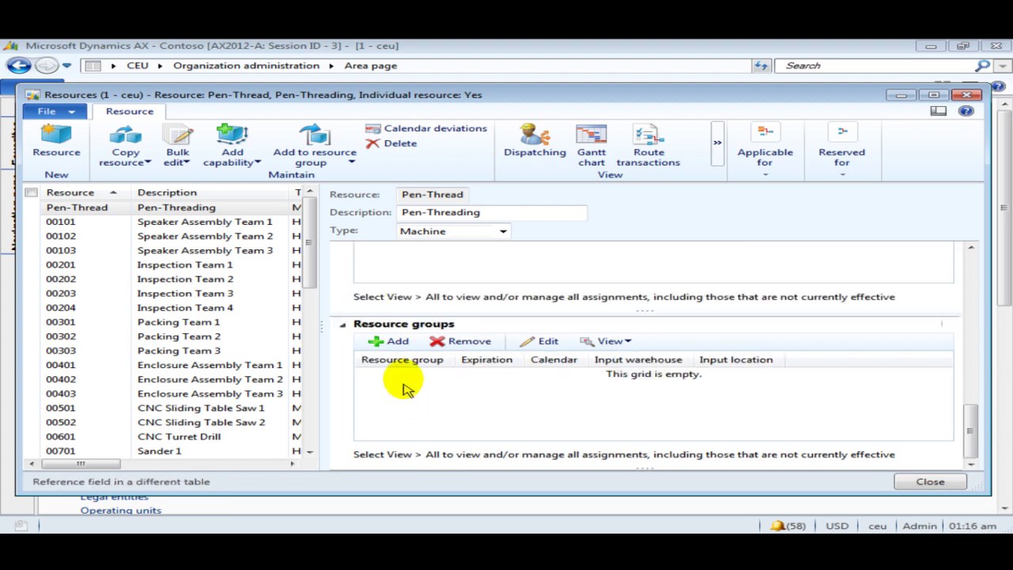
left_click(396, 342)
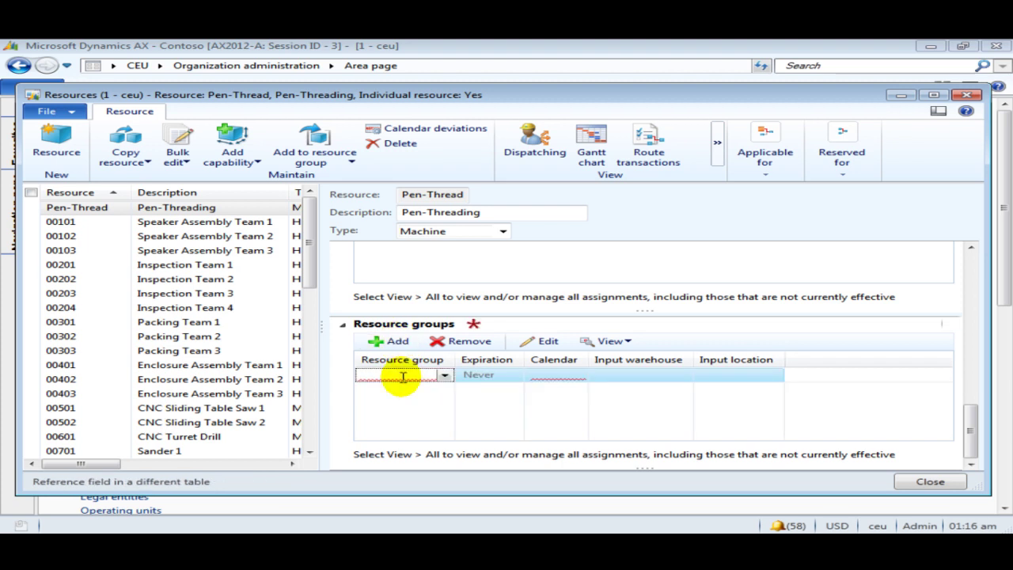
right_click(403, 378)
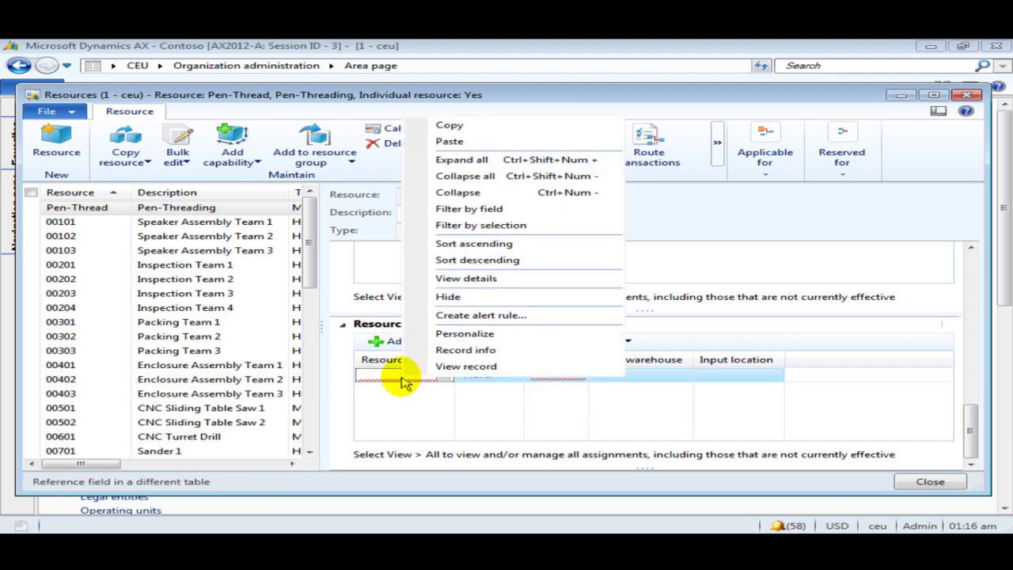
left_click(445, 279)
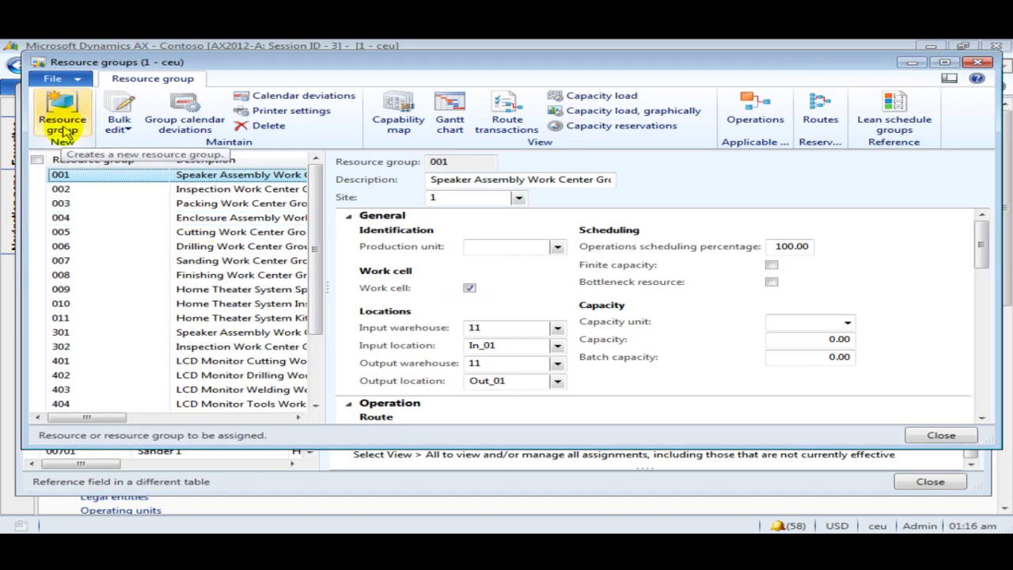
Create a resource group named Pen with description Pen at site 1, review its remaining sections, and return to the resource
left_click(63, 107)
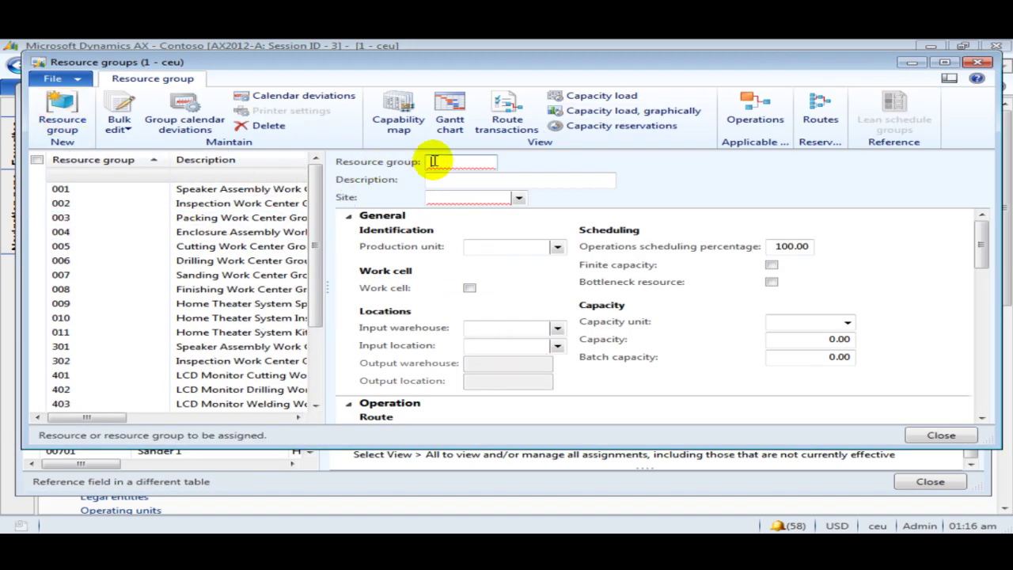
type("Pen")
key("Tab")
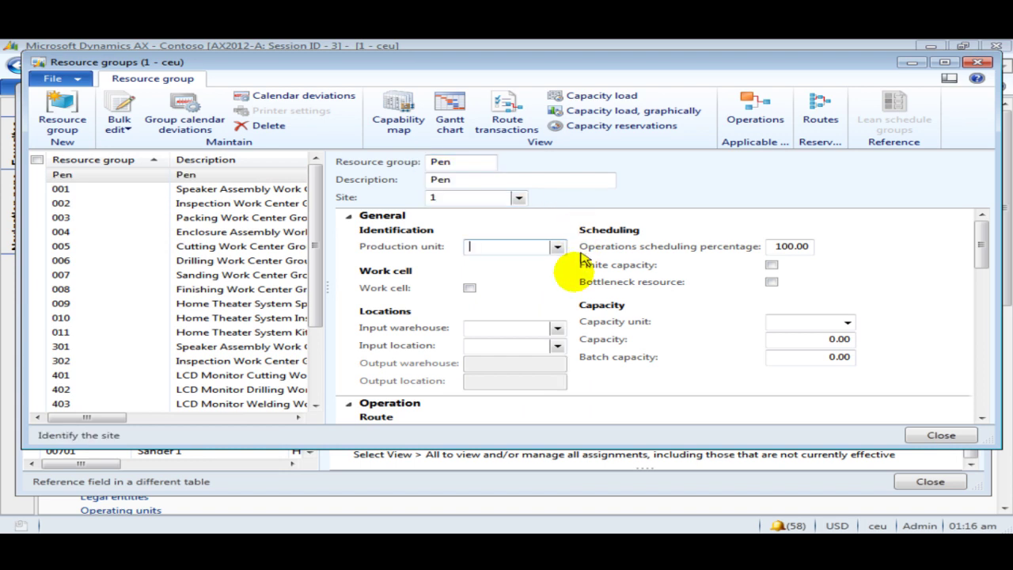
scroll(547, 259, "down", 5)
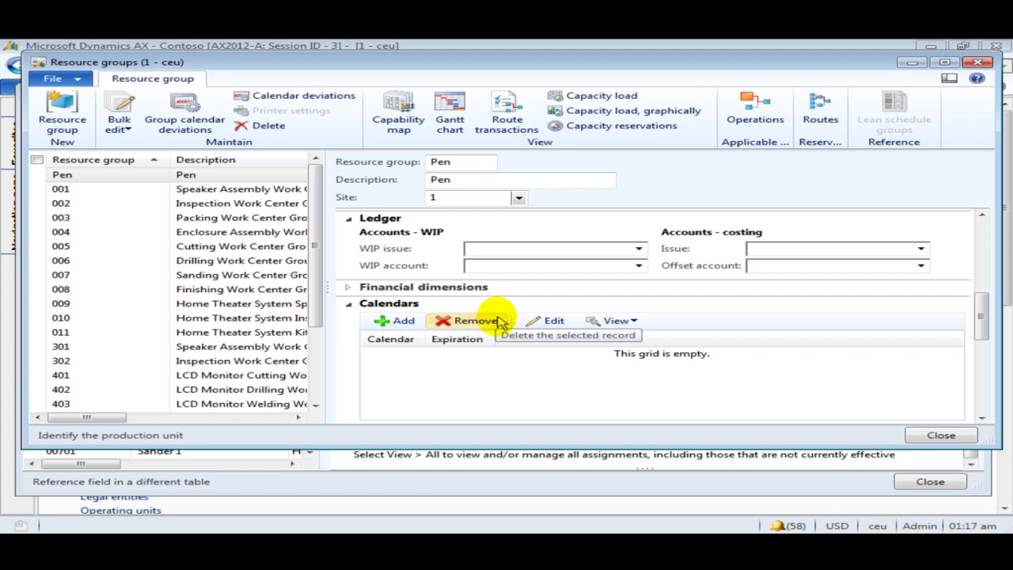
scroll(495, 321, "down", 4)
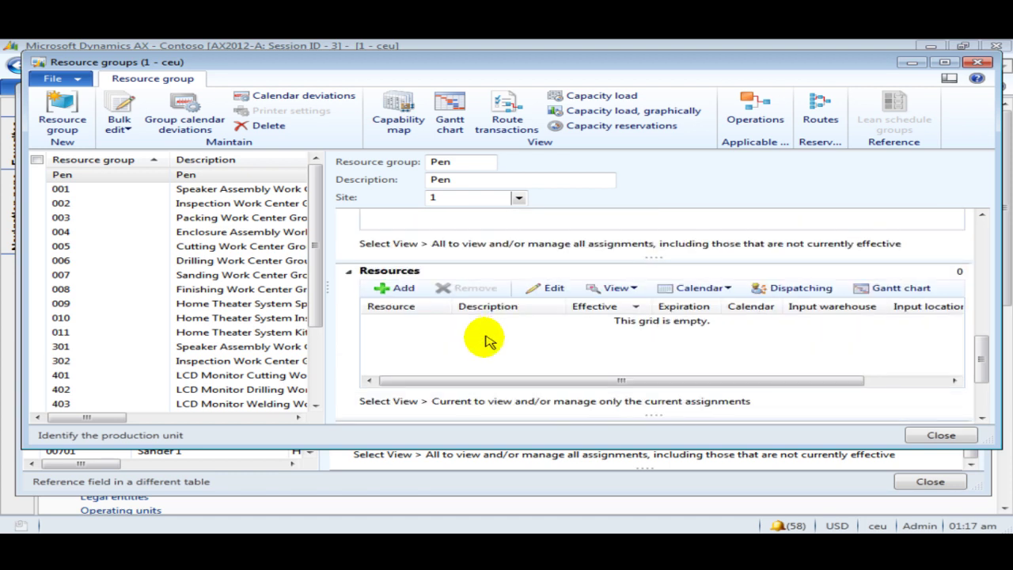
scroll(487, 337, "down", 3)
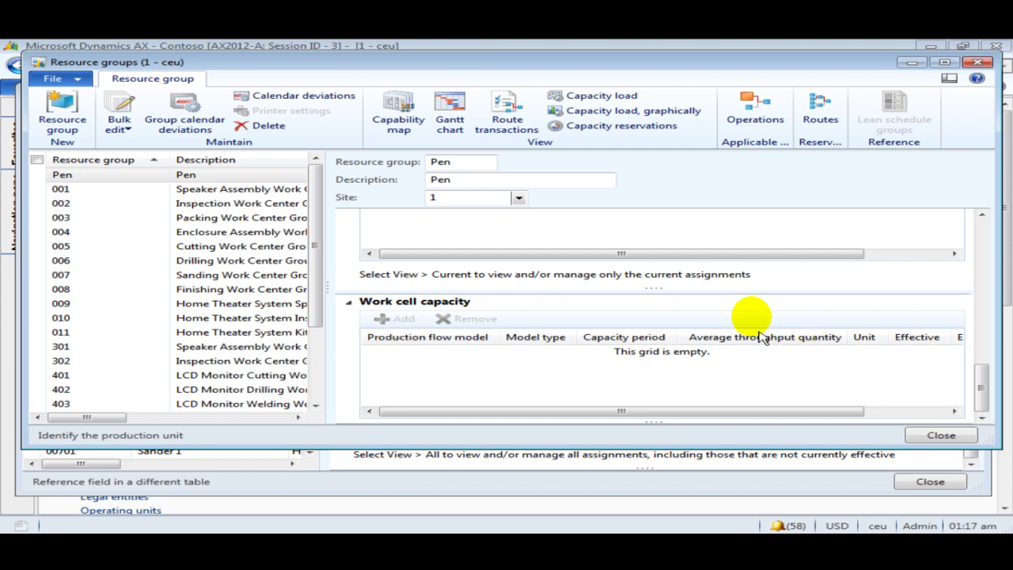
left_click(979, 63)
Assign Pen-Thread to the Pen resource group with the Standard calendar
type("pem")
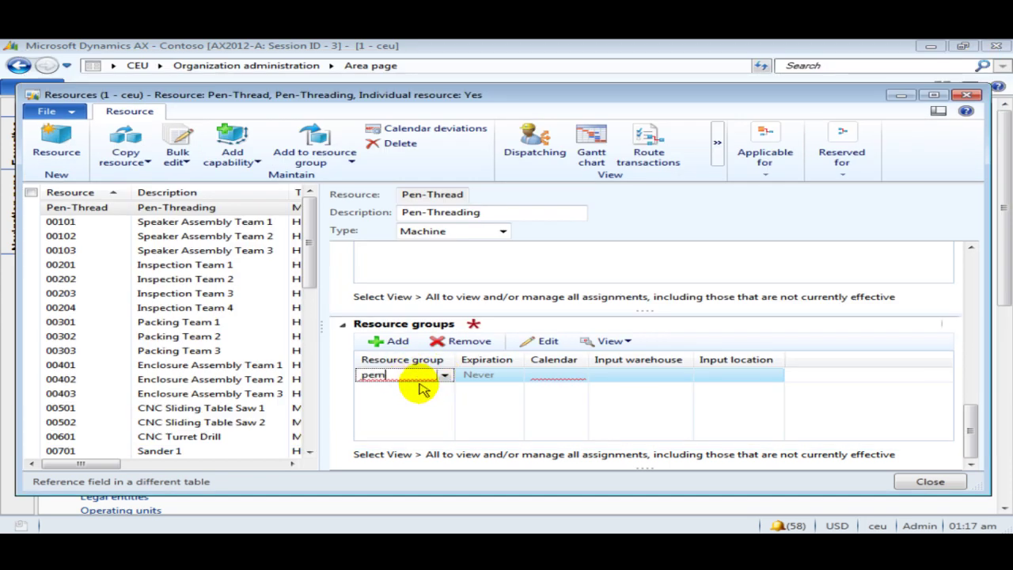
key("BackSpace")
type("n")
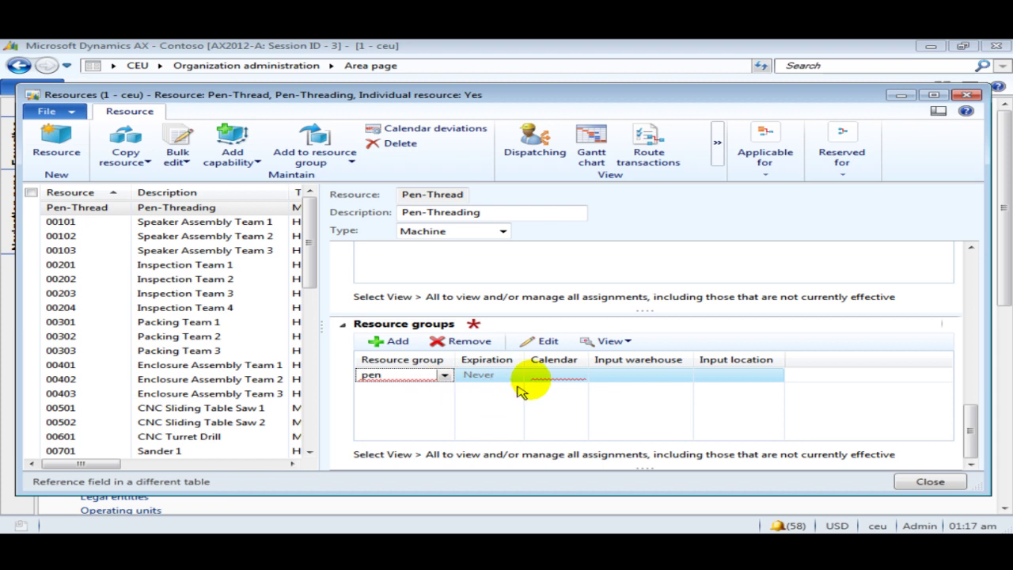
left_click(550, 374)
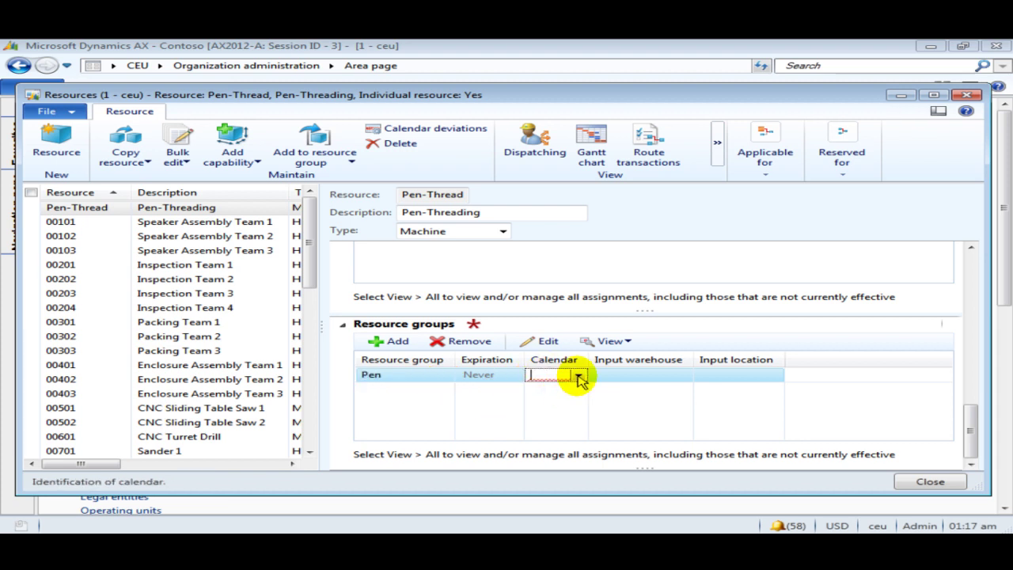
left_click(579, 376)
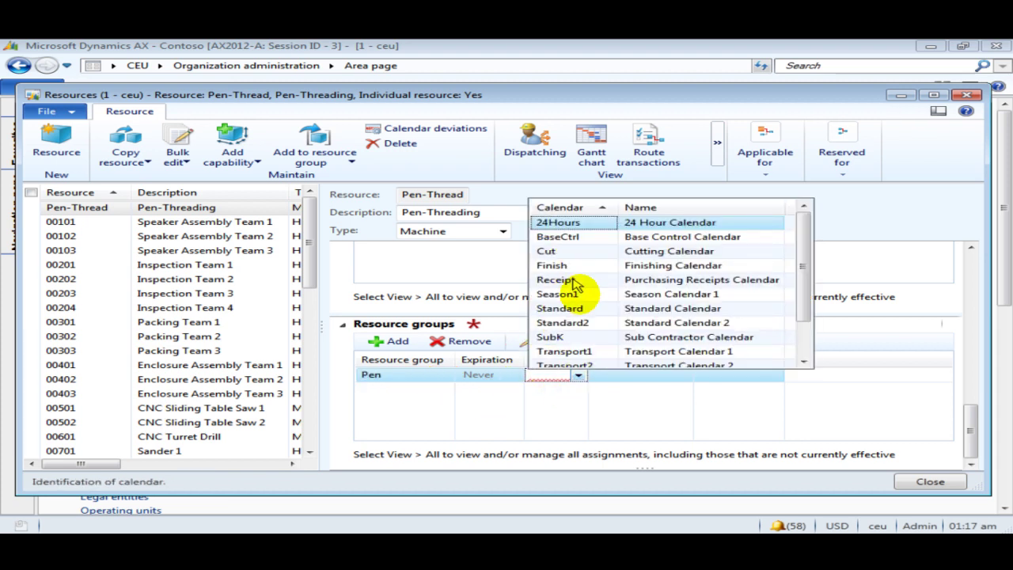
scroll(577, 317, "down", 1)
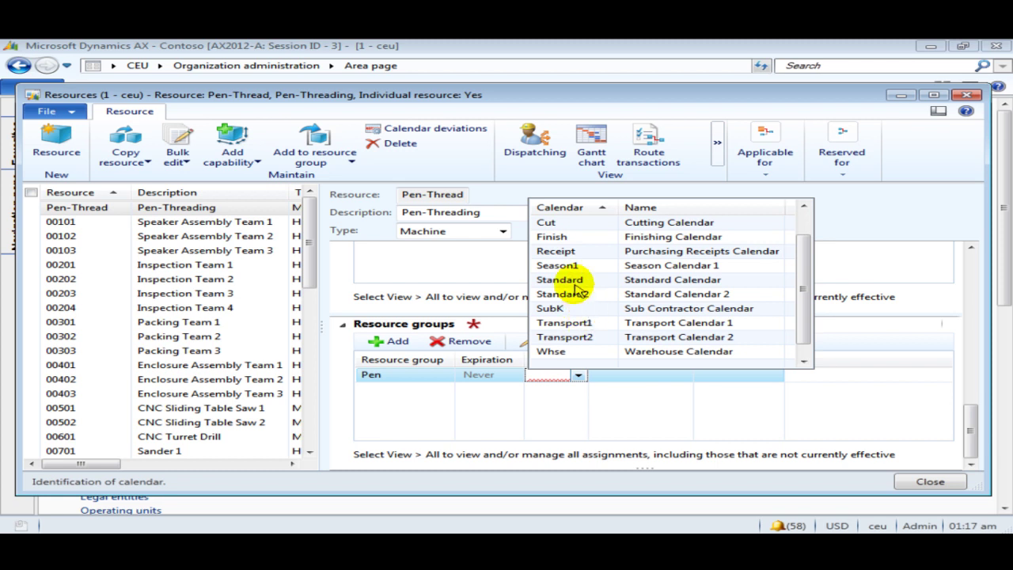
left_click(574, 283)
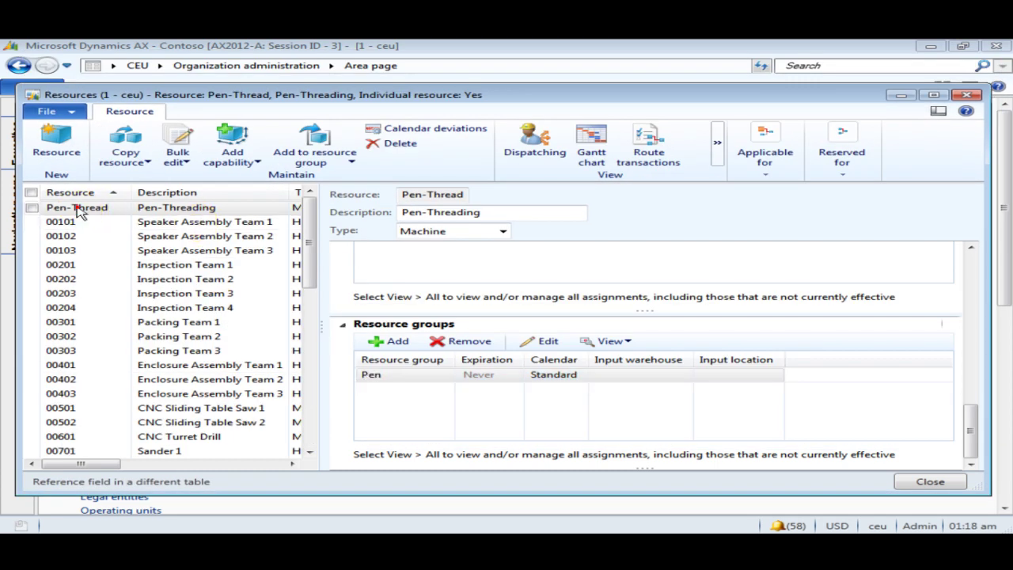
Start a new resource record
left_click(51, 140)
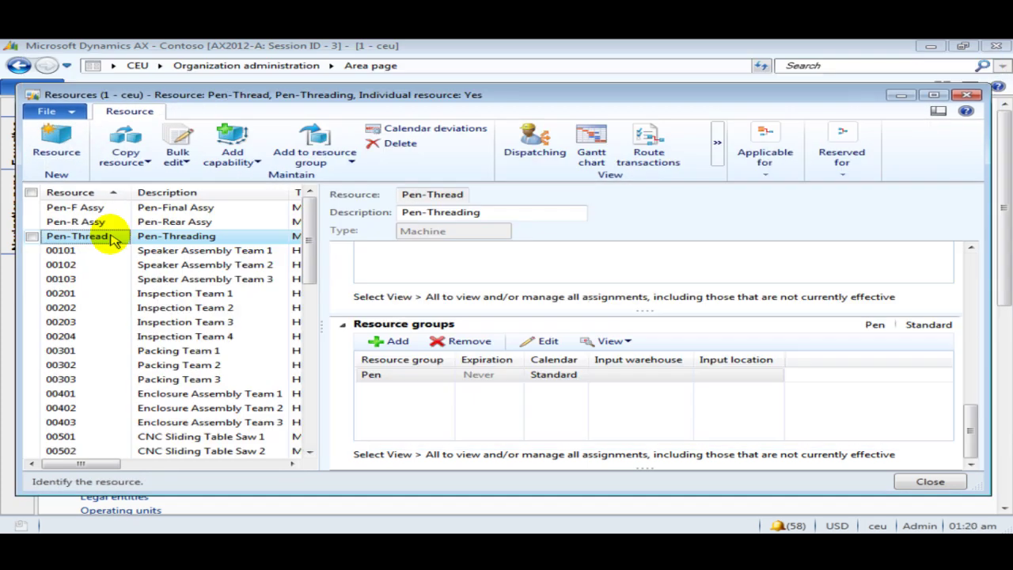
Compare the resource group assignments of Pen-Thread, Pen-R Assy and Pen-F Assy
left_click(98, 221)
left_click(101, 208)
left_click(101, 235)
left_click(100, 221)
left_click(101, 207)
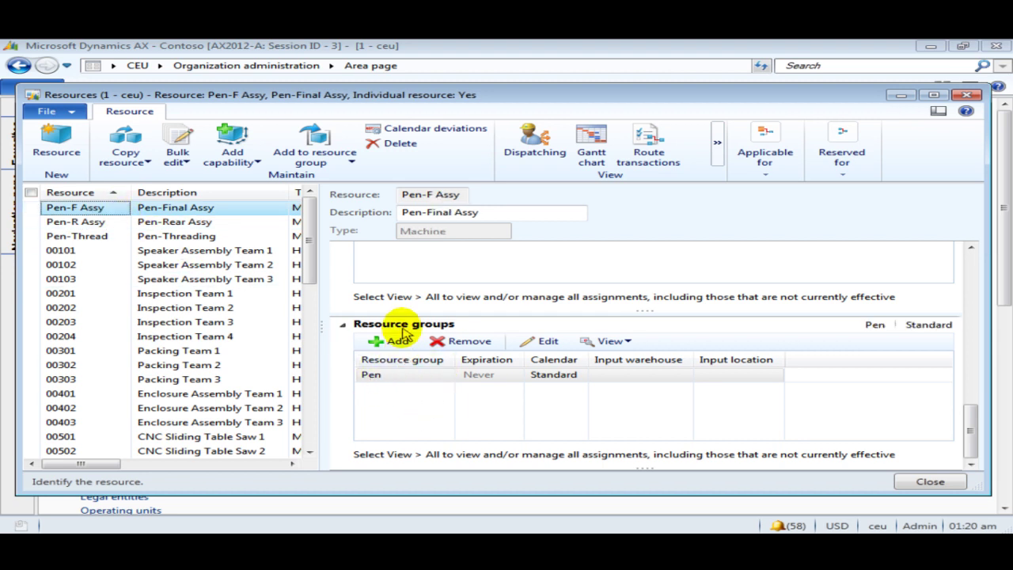
Go through the general details of the Pen-Thread, Pen-R Assy and Pen-F Assy resources
left_click_drag(972, 419, 969, 348)
left_click(131, 269)
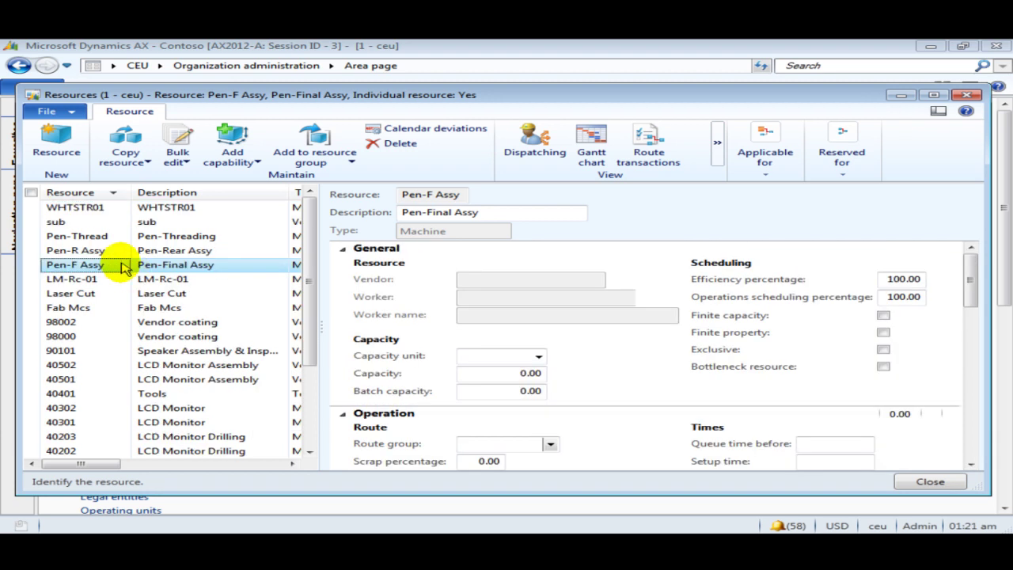
left_click(103, 236)
left_click(113, 250)
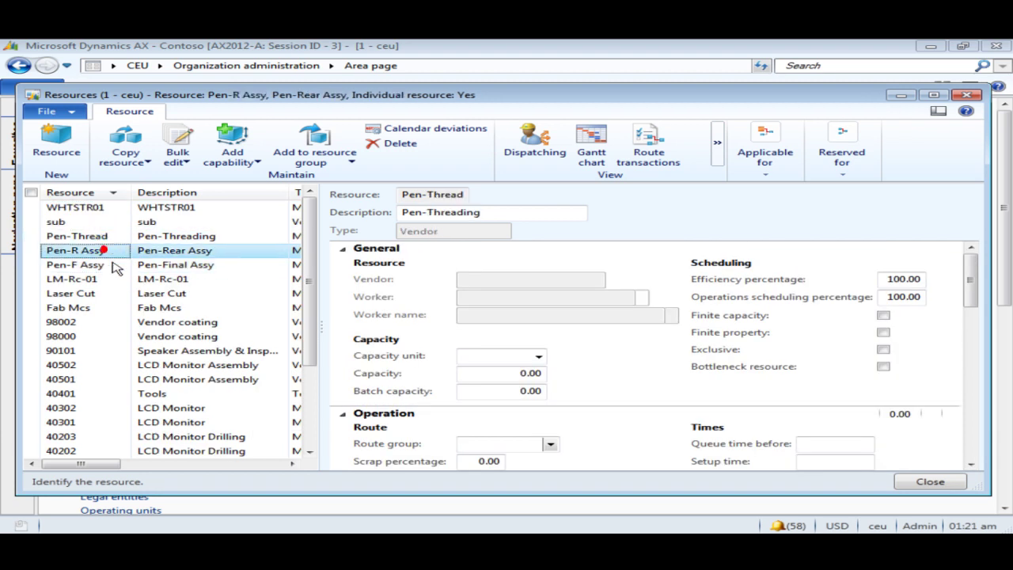
left_click(113, 264)
left_click(111, 236)
left_click(113, 251)
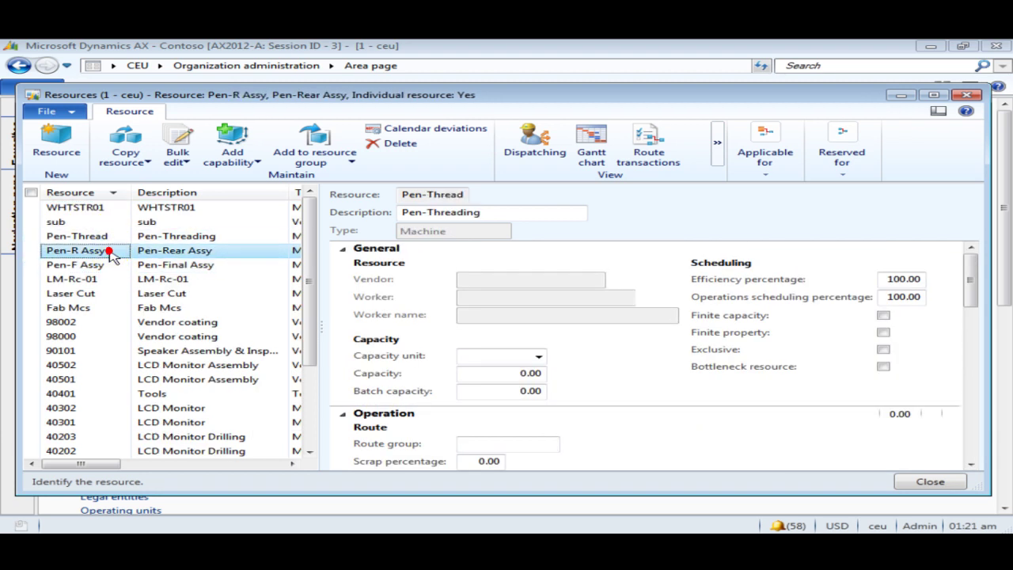
left_click(113, 267)
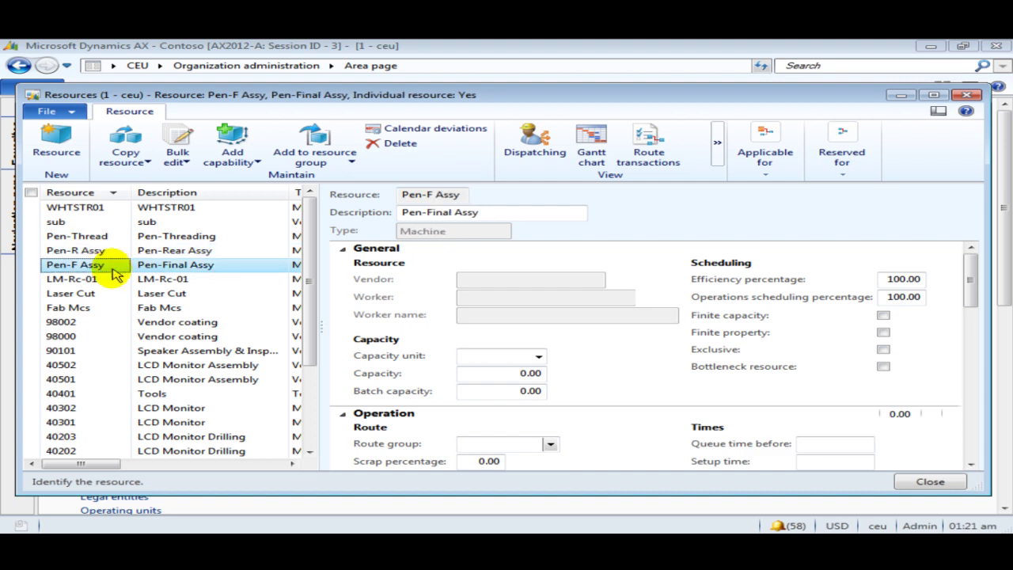
Leave the resources form and open the route groups setup in Production control
left_click(57, 236)
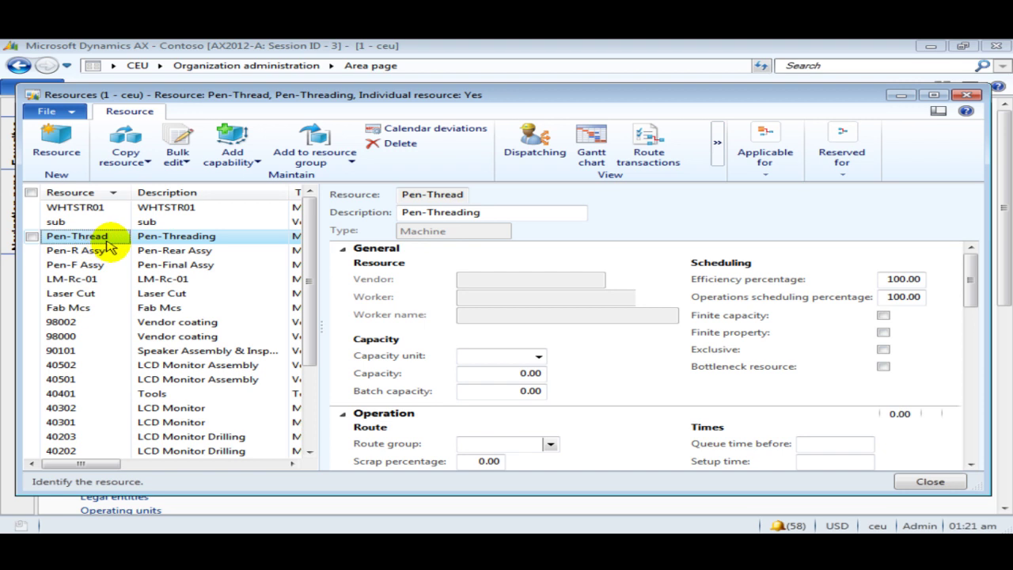
left_click(967, 95)
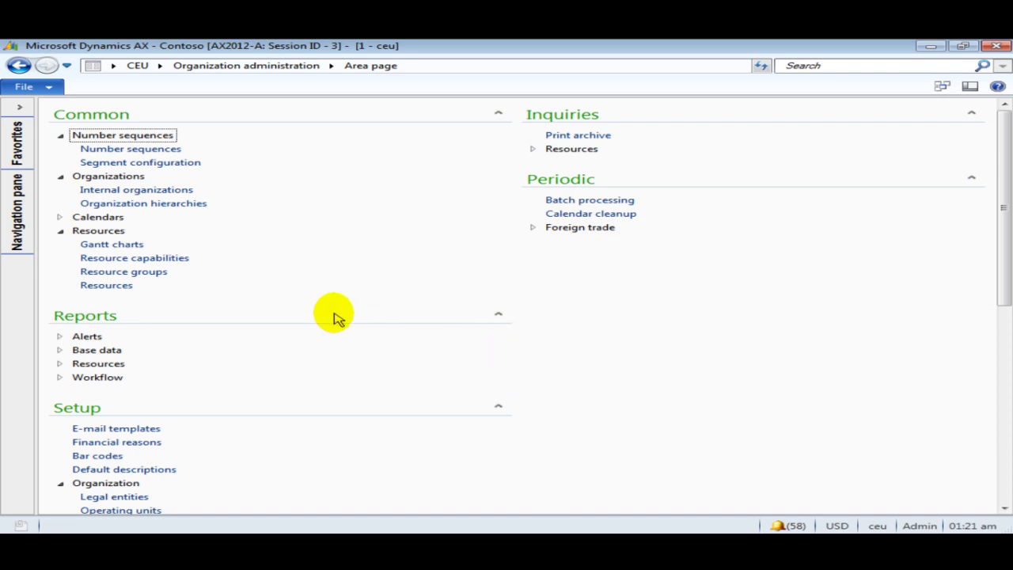
scroll(330, 344, "down", 4)
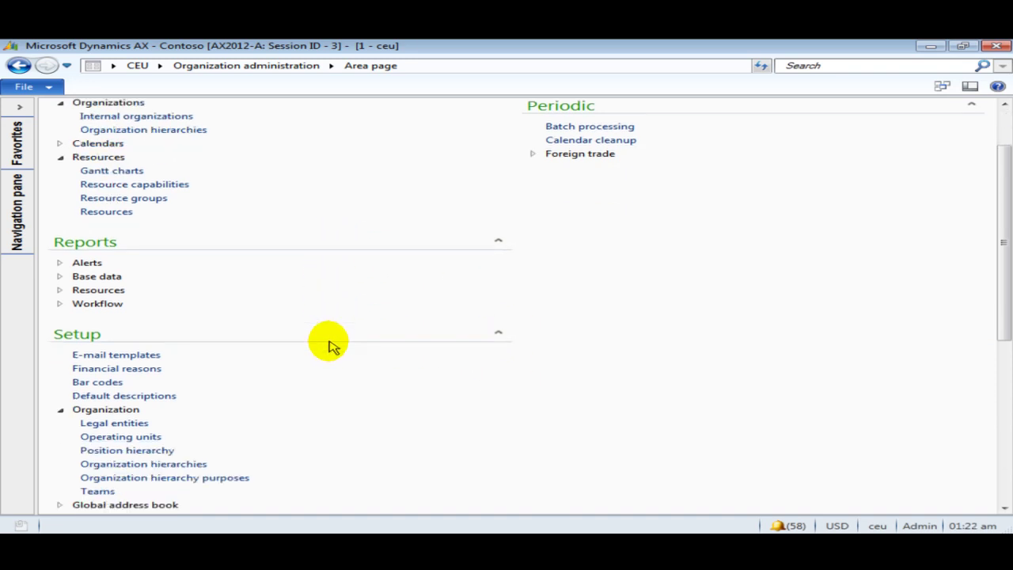
left_click(161, 67)
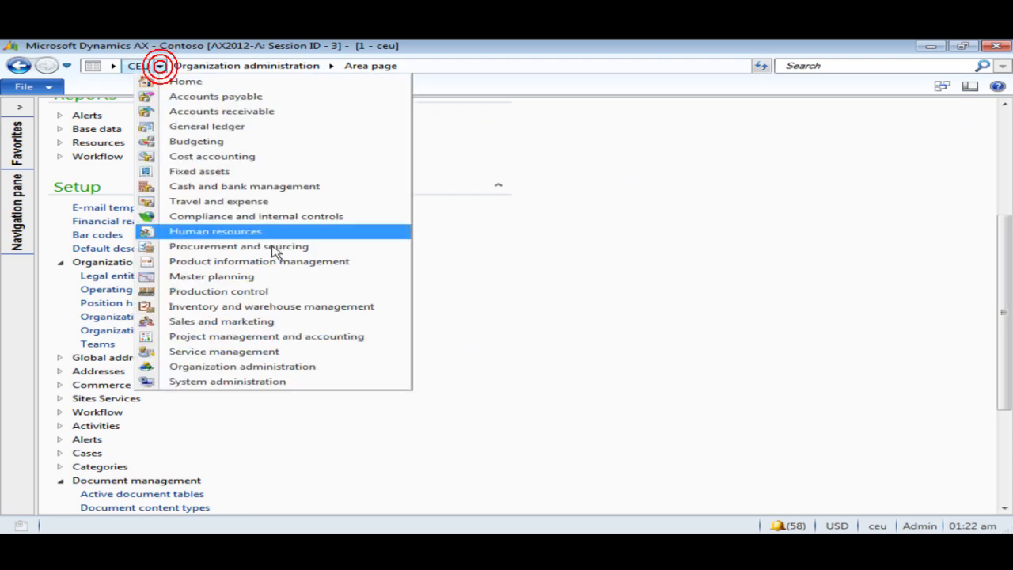
left_click(277, 295)
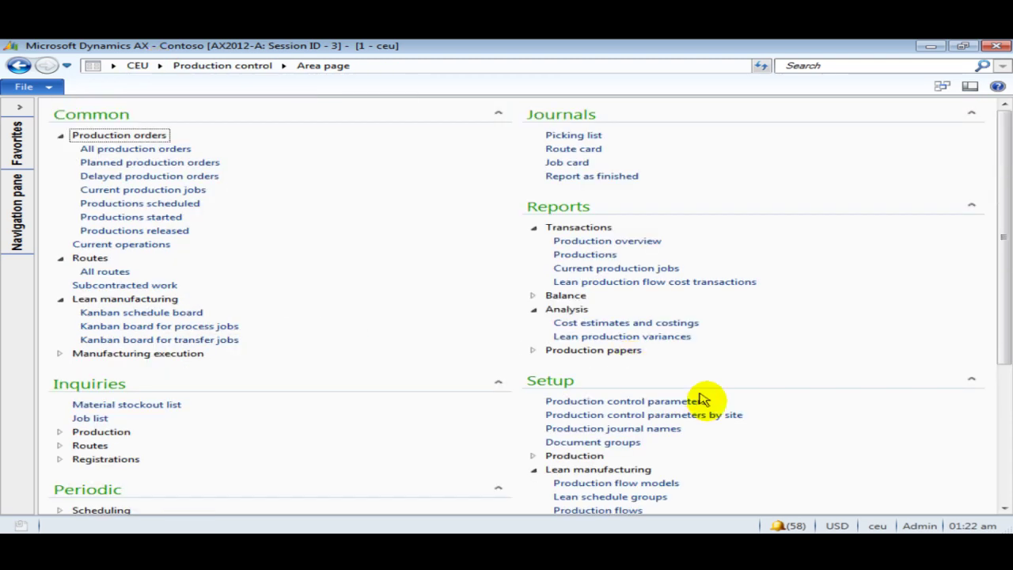
scroll(702, 401, "down", 4)
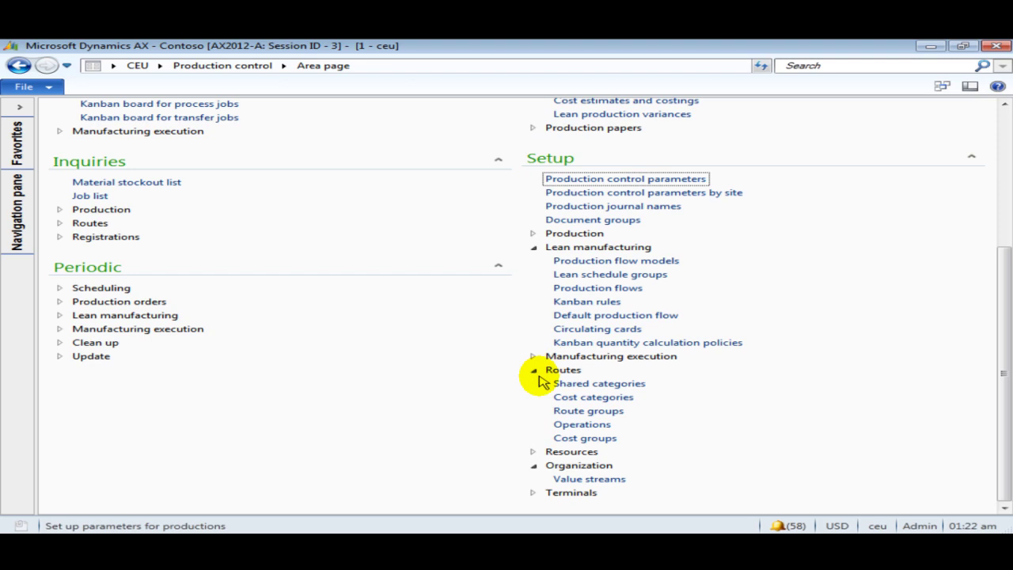
left_click(599, 411)
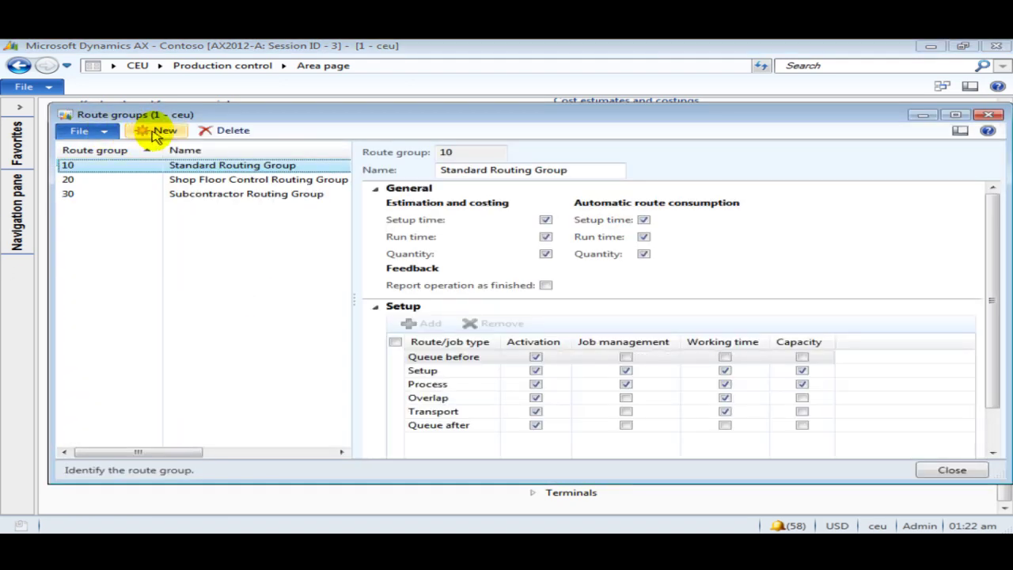
Create a route group named Pen with run time enabled for estimation and costing and for automatic route consumption
left_click(141, 131)
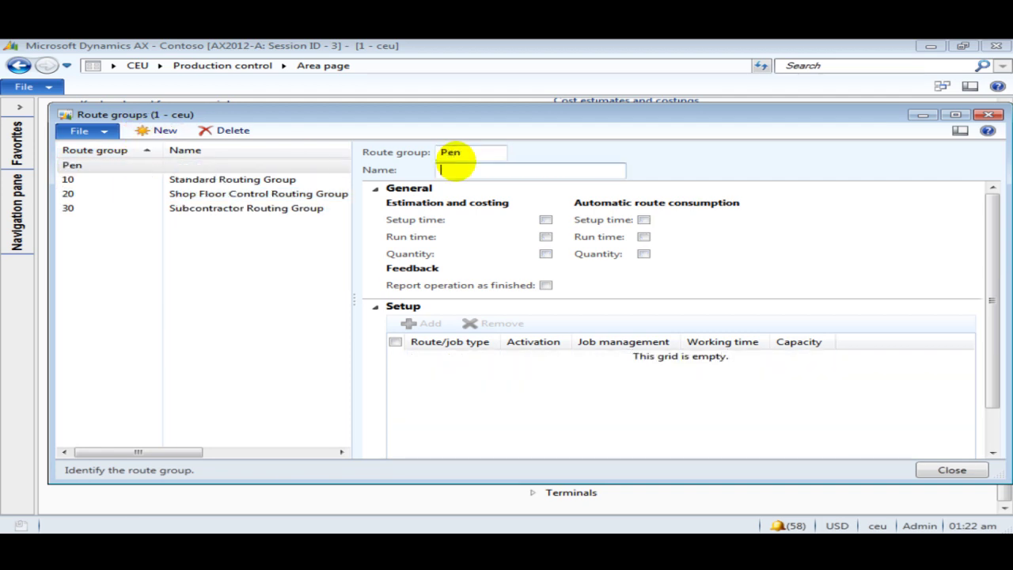
left_click(546, 237)
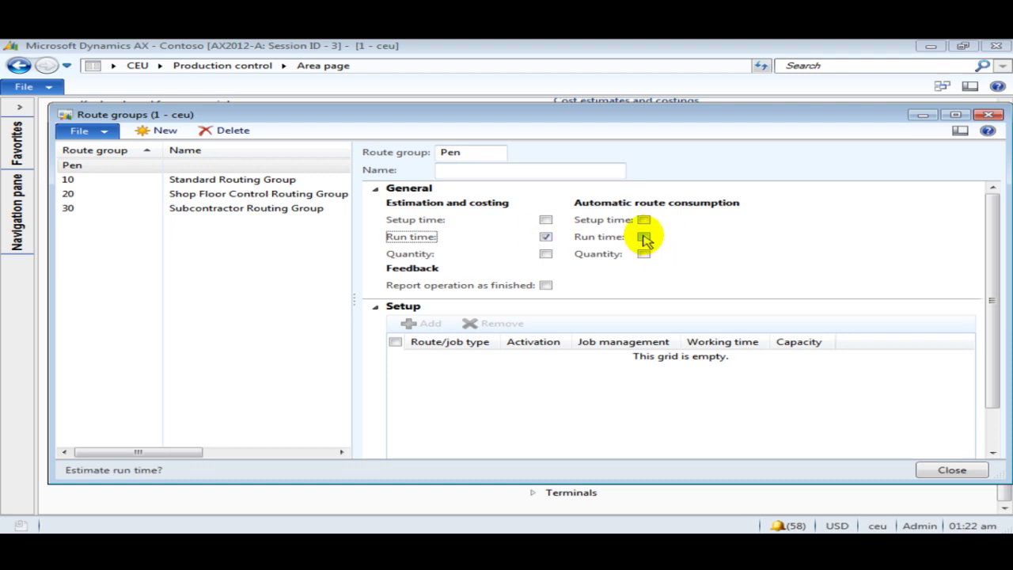
left_click(644, 237)
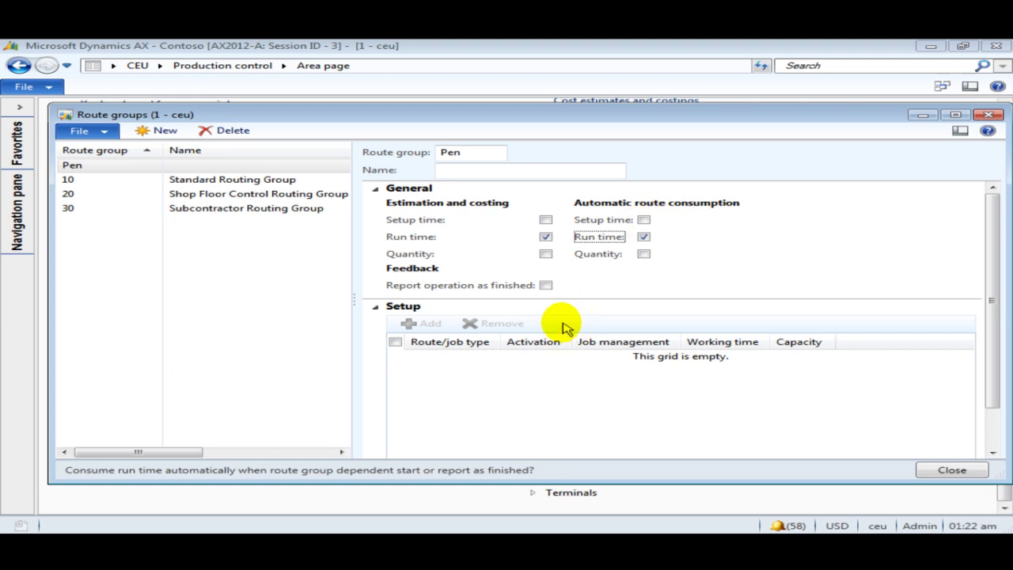
Deactivate every job type except Process in the Pen route group, enable reporting the operation as finished, and close the form
left_click(436, 367)
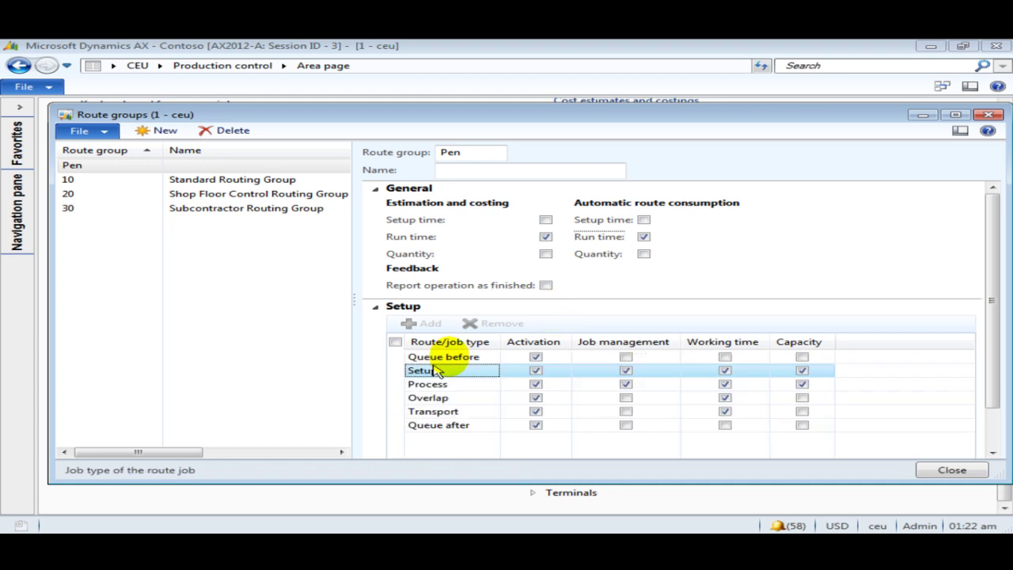
left_click(535, 356)
left_click(536, 370)
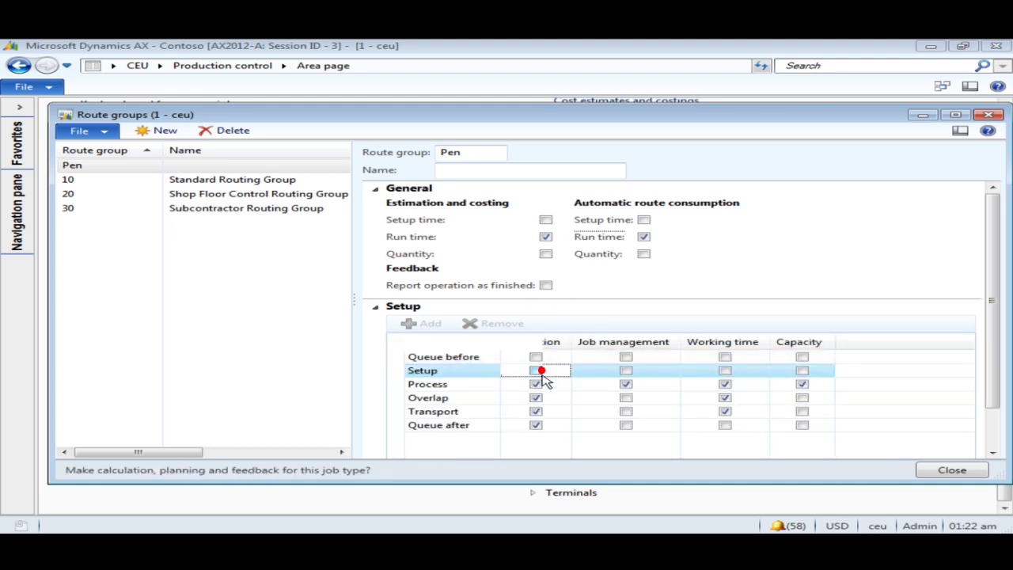
left_click(536, 398)
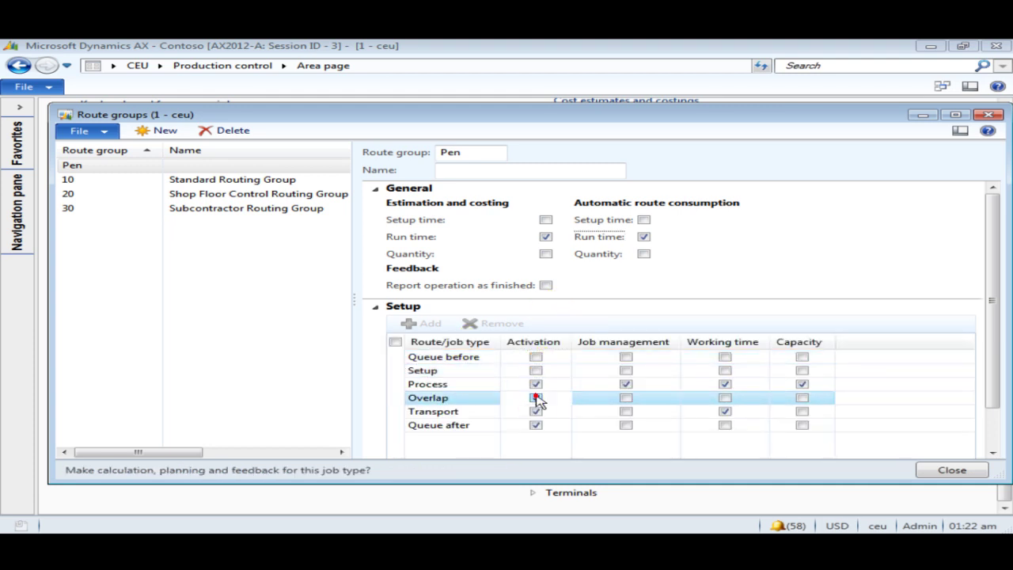
left_click(536, 398)
left_click(536, 398)
left_click(536, 411)
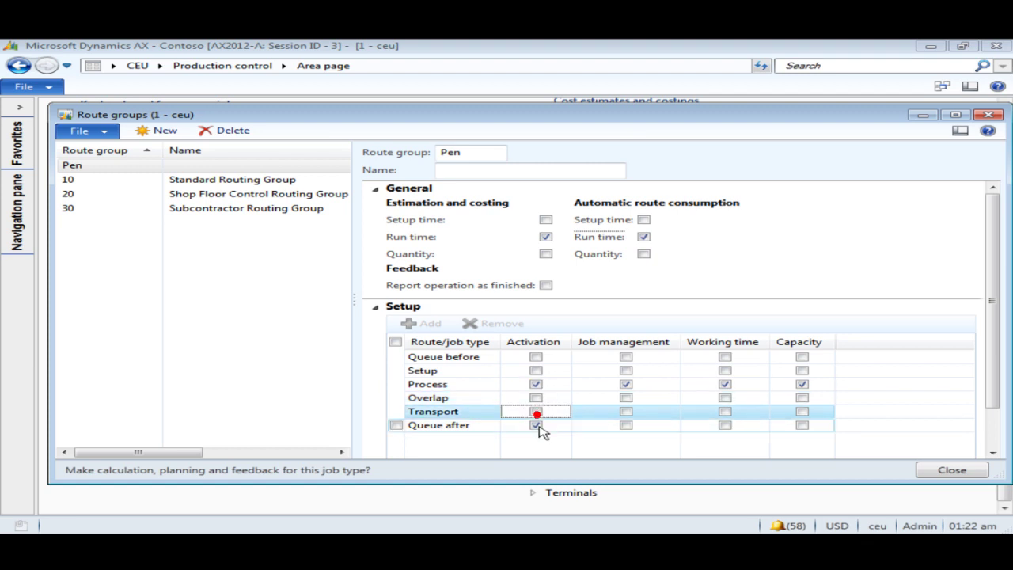
left_click(536, 426)
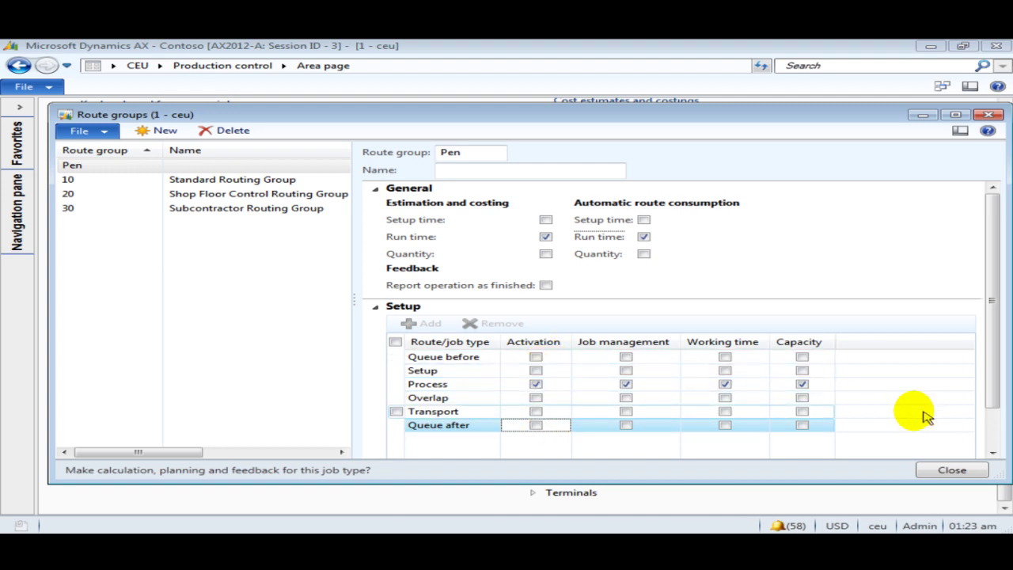
left_click(546, 286)
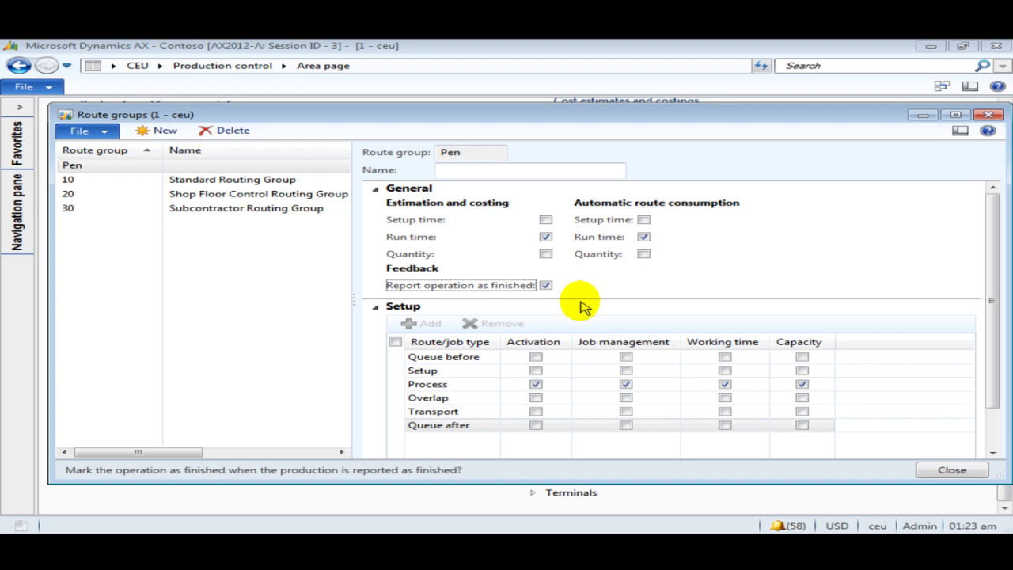
left_click(973, 470)
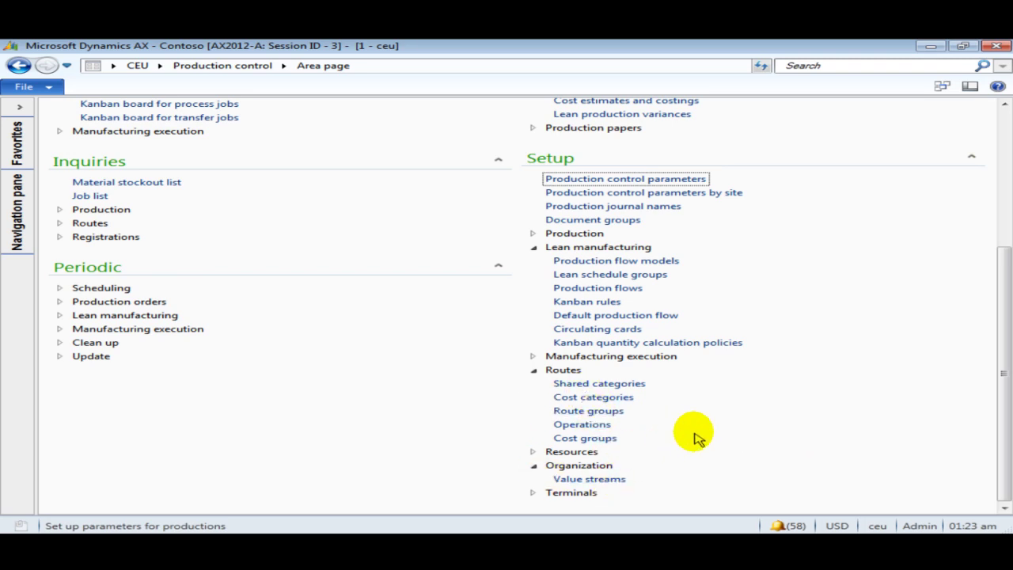
Create a shared category with the ID Pen-Threading and allow its use in production
left_click(592, 384)
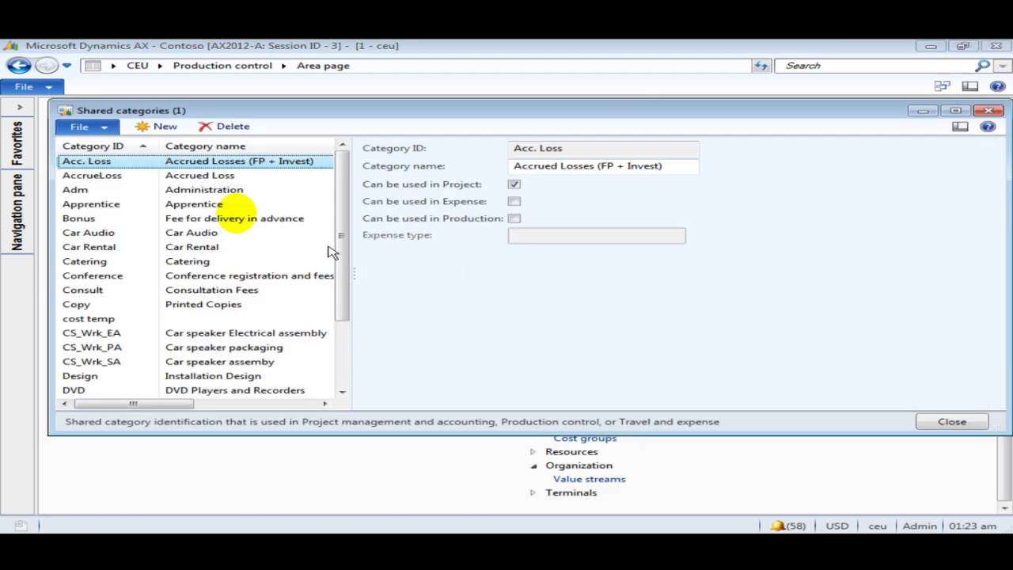
left_click(160, 126)
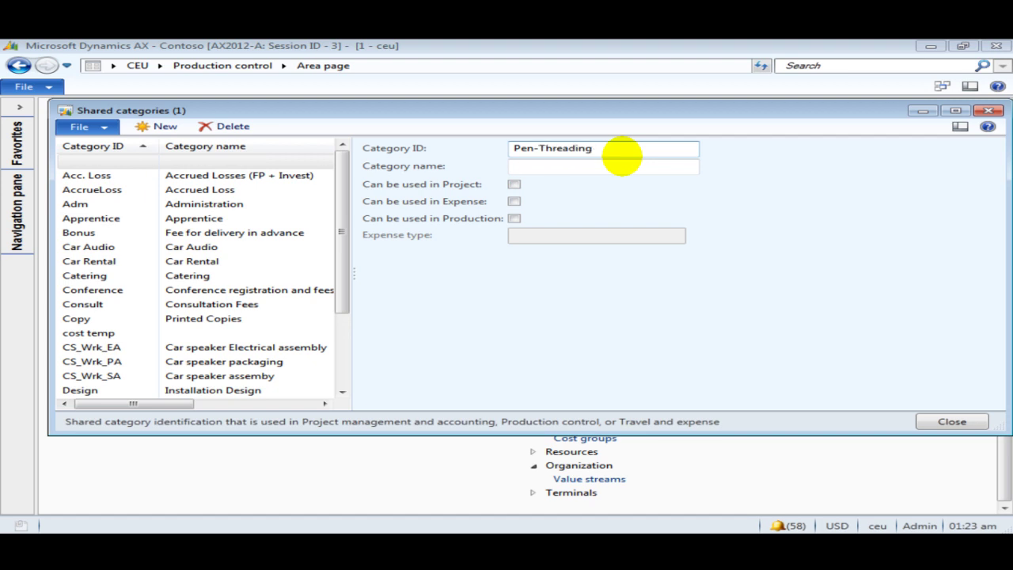
key("Tab")
left_click(515, 218)
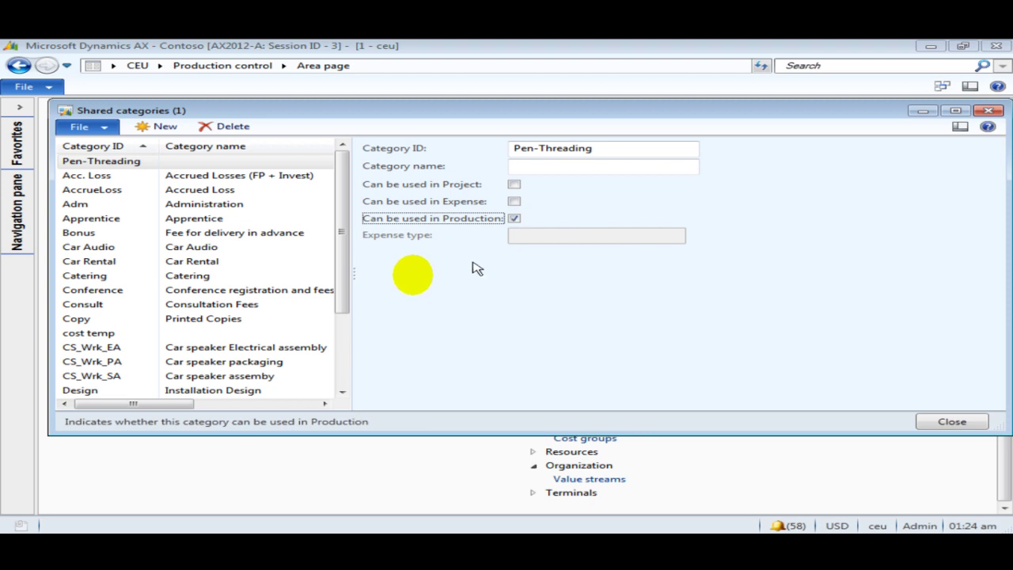
Add production shared categories Pen-R Assy (Pen Rear Assy) and Pen F assy (Pen Final Assy), and name the threading category Pen-Threading
left_click(150, 125)
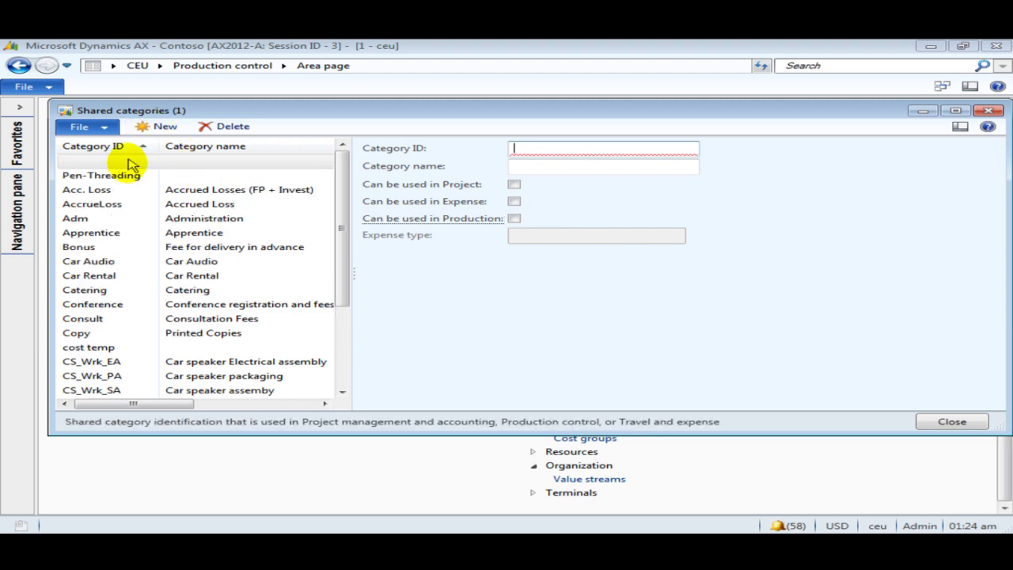
type("Pen-Threading")
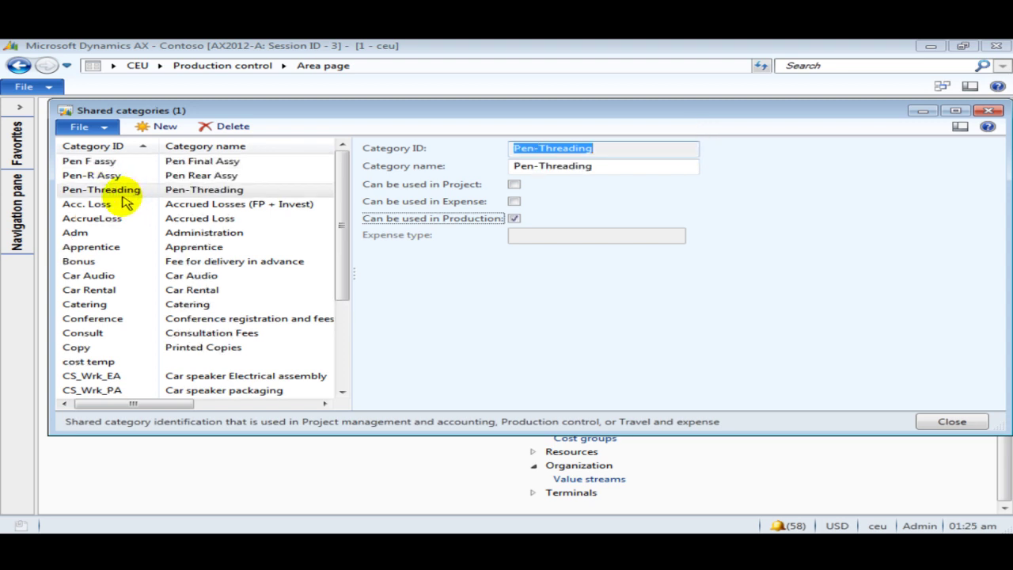
left_click(123, 191)
left_click(121, 176)
left_click(117, 162)
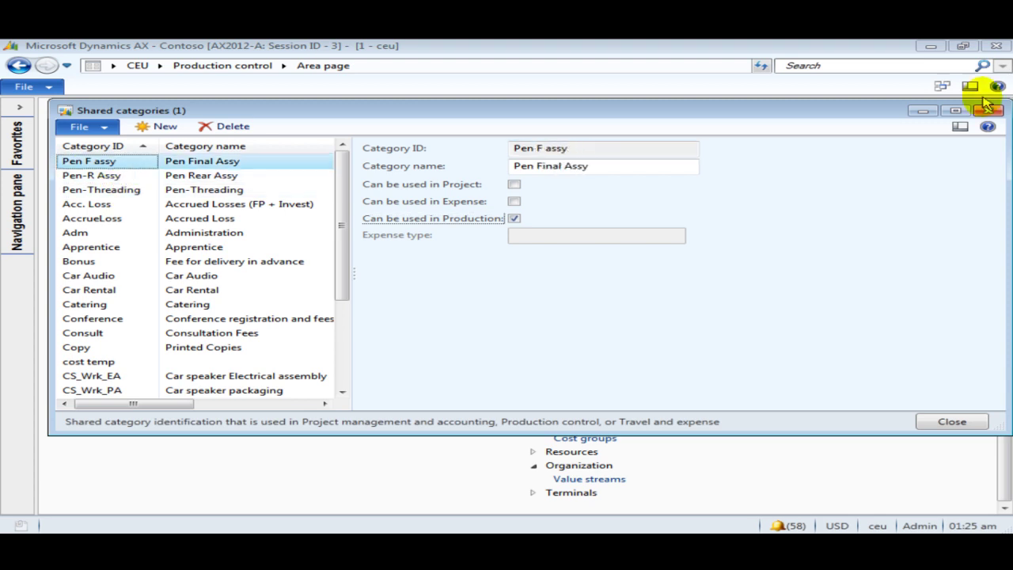
left_click(988, 113)
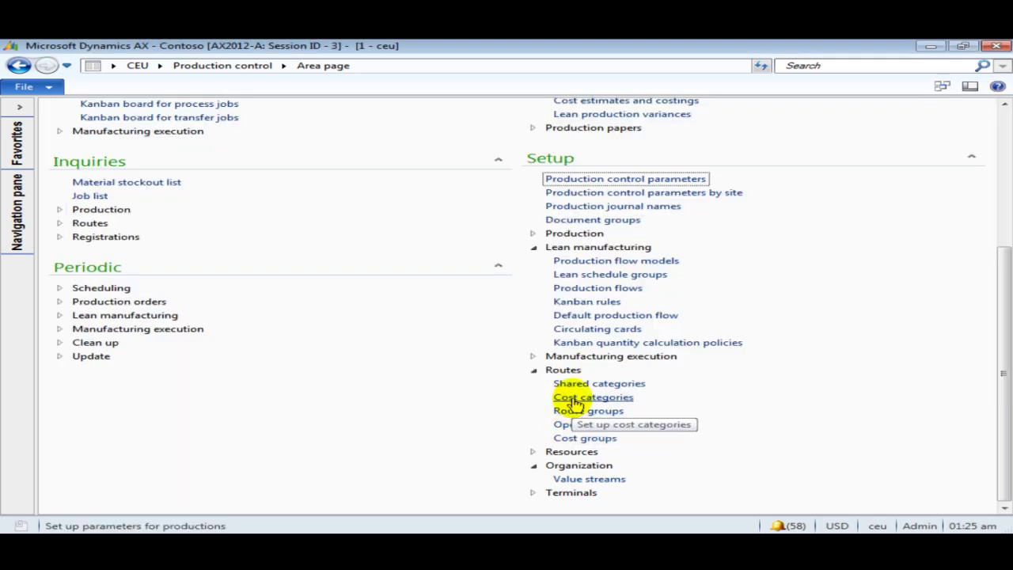
Create cost categories Pen-Threading and Pen-R Assy in the Mnfg cost group, and add a Pen F assy cost category
left_click(567, 398)
left_click(123, 111)
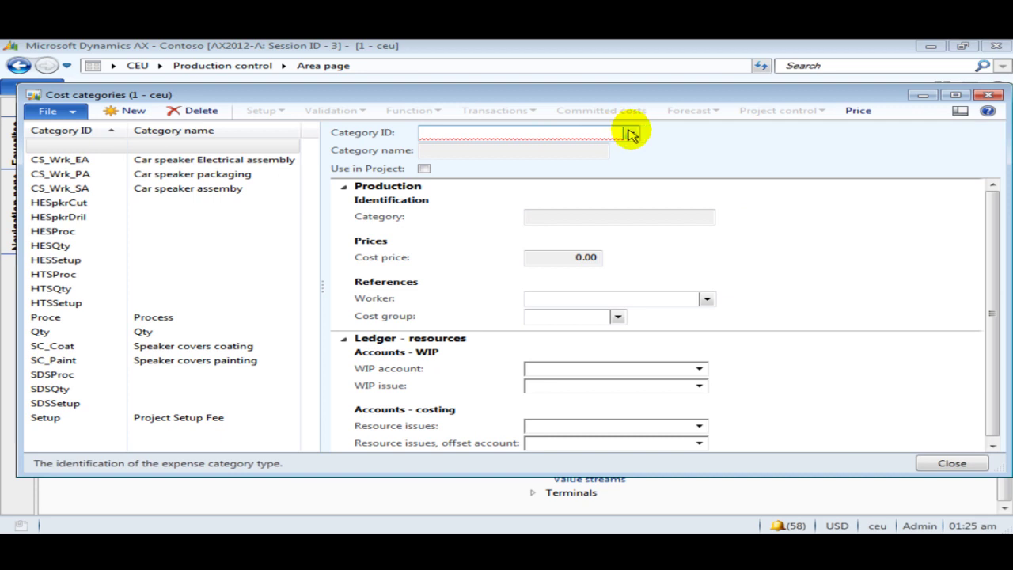
left_click(631, 133)
left_click(471, 198)
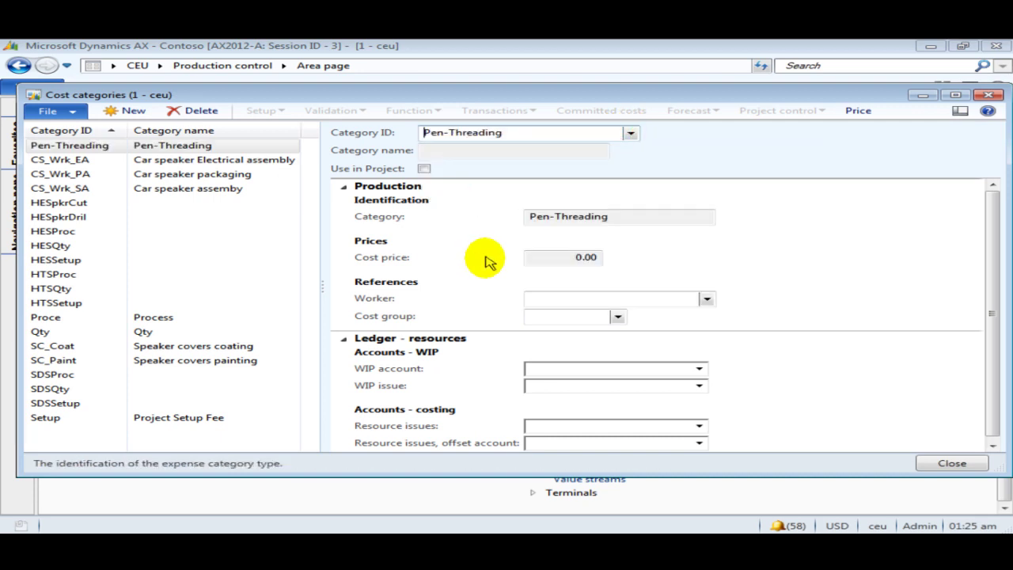
left_click(574, 314)
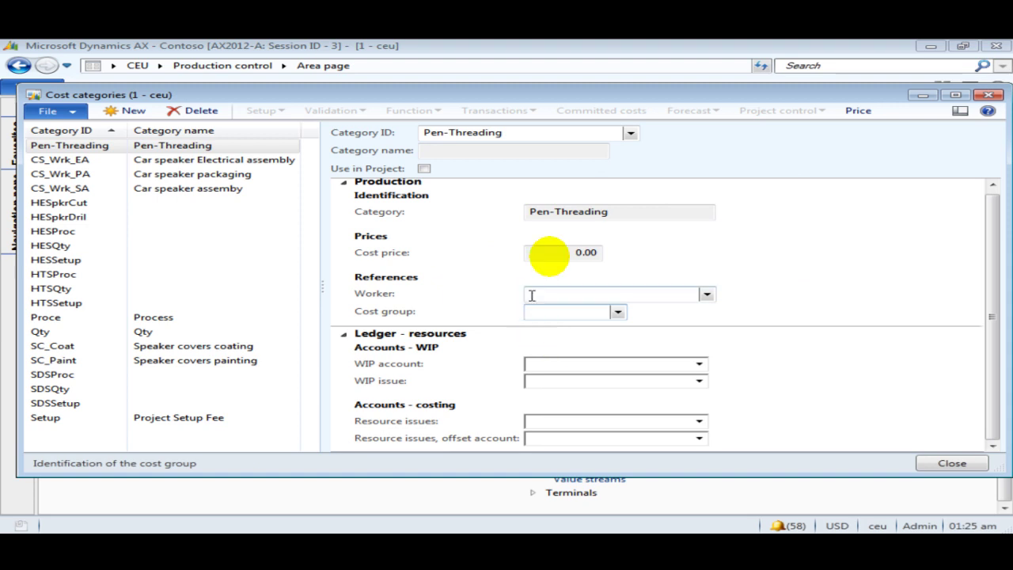
left_click(619, 313)
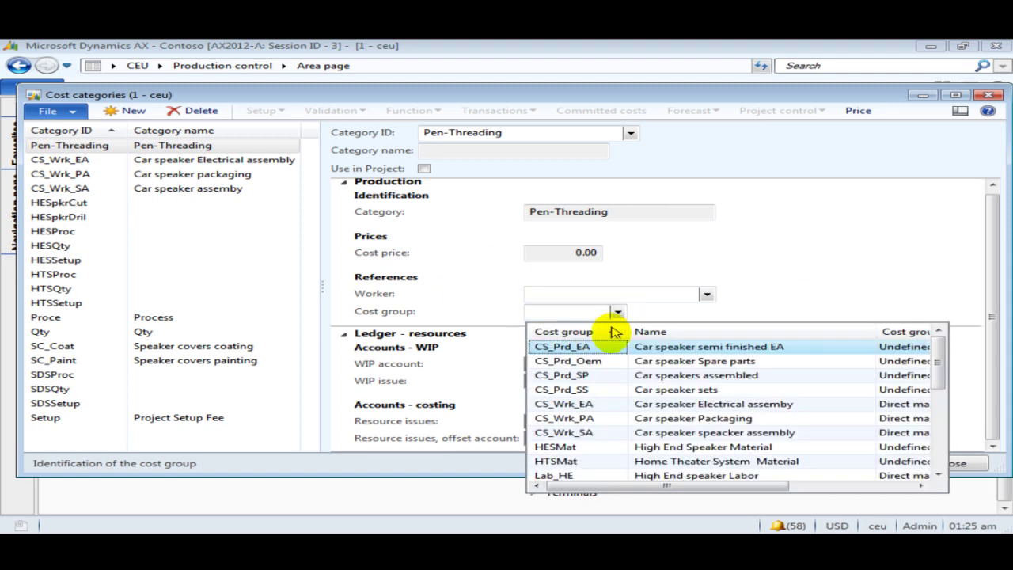
scroll(594, 396, "down", 3)
left_click(581, 405)
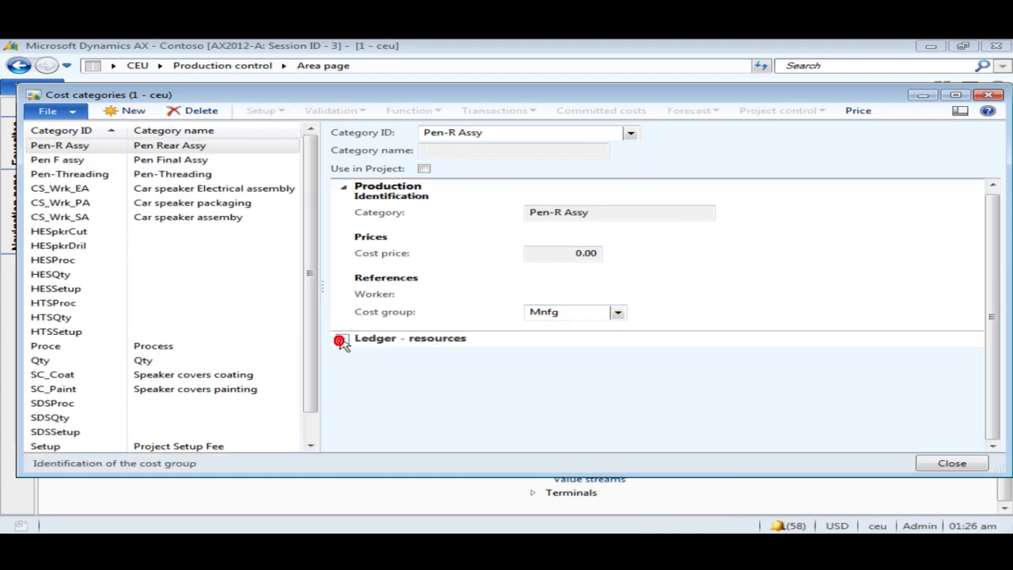
Review the cost group and ledger settings of the Pen-Threading, Pen F assy and Pen-R Assy cost categories
left_click(346, 334)
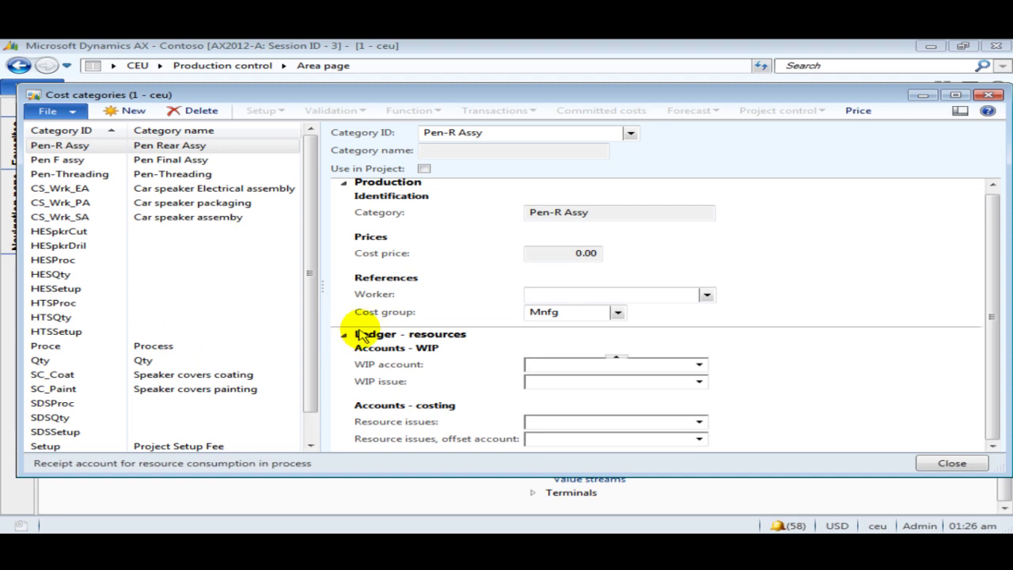
left_click(148, 173)
left_click(141, 162)
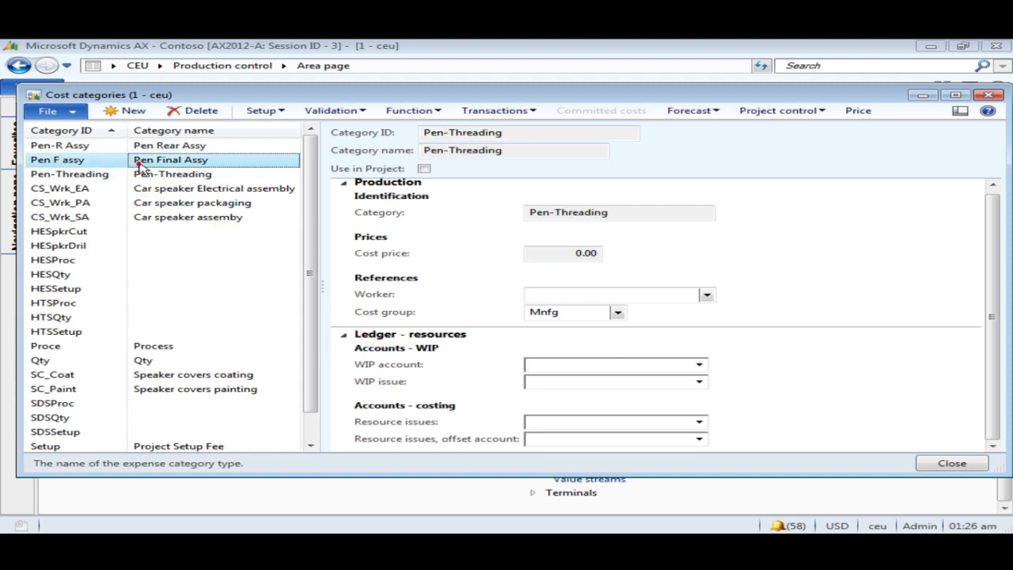
left_click(141, 151)
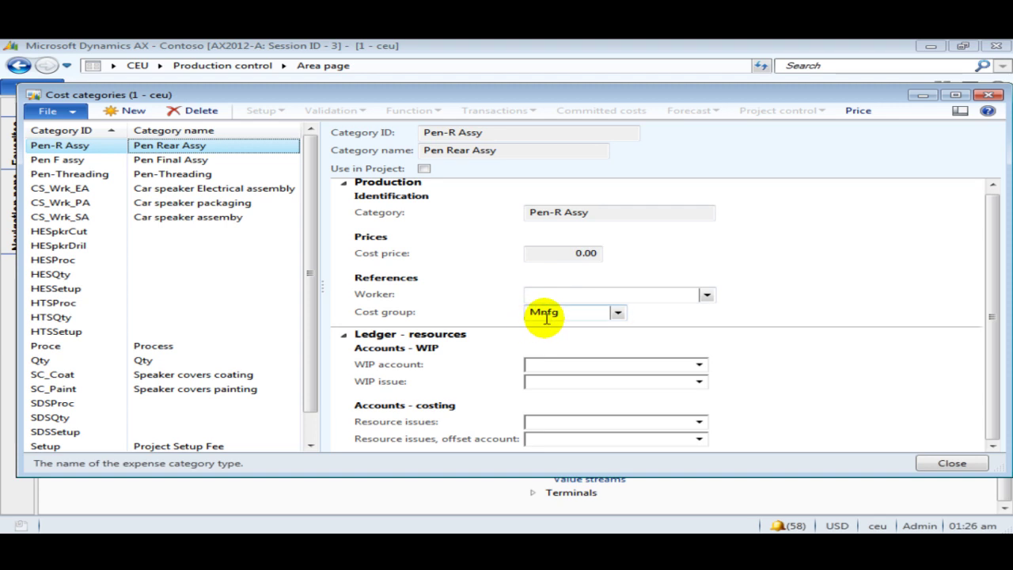
Add and activate a cost price for the Pen-Threading category with version Pen, price 10.00 and site 1
left_click(142, 176)
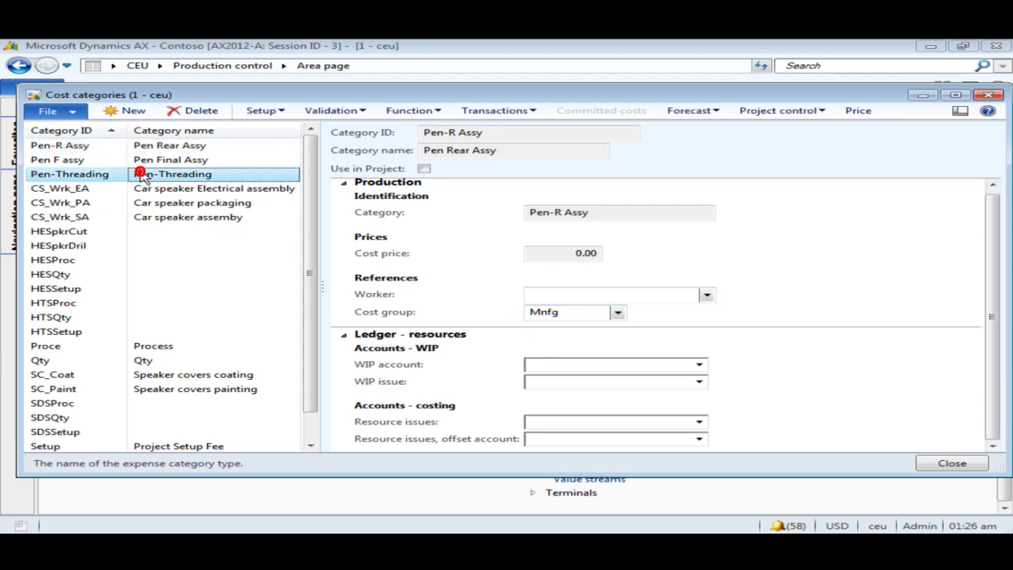
left_click(855, 111)
left_click(385, 190)
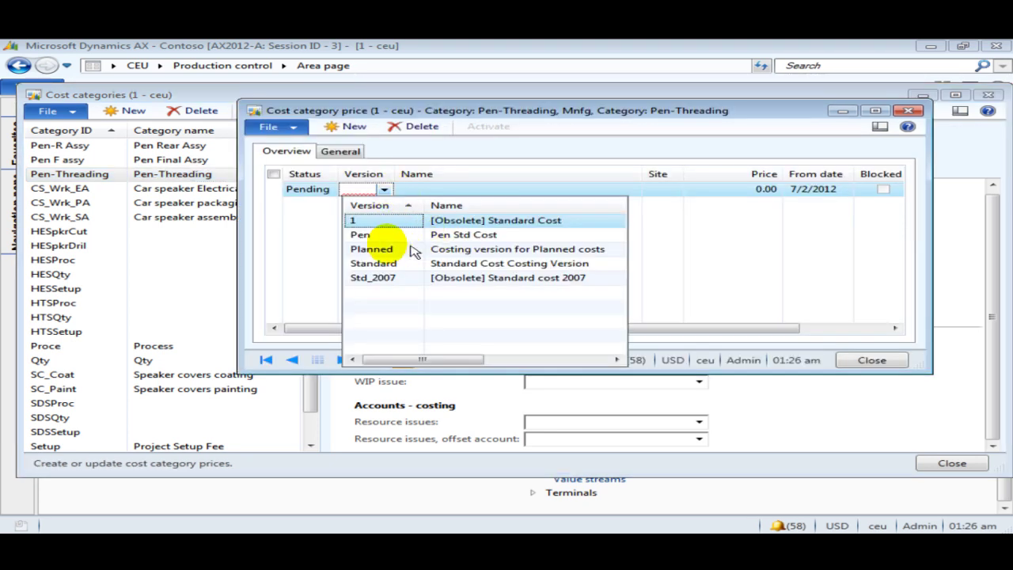
left_click(385, 235)
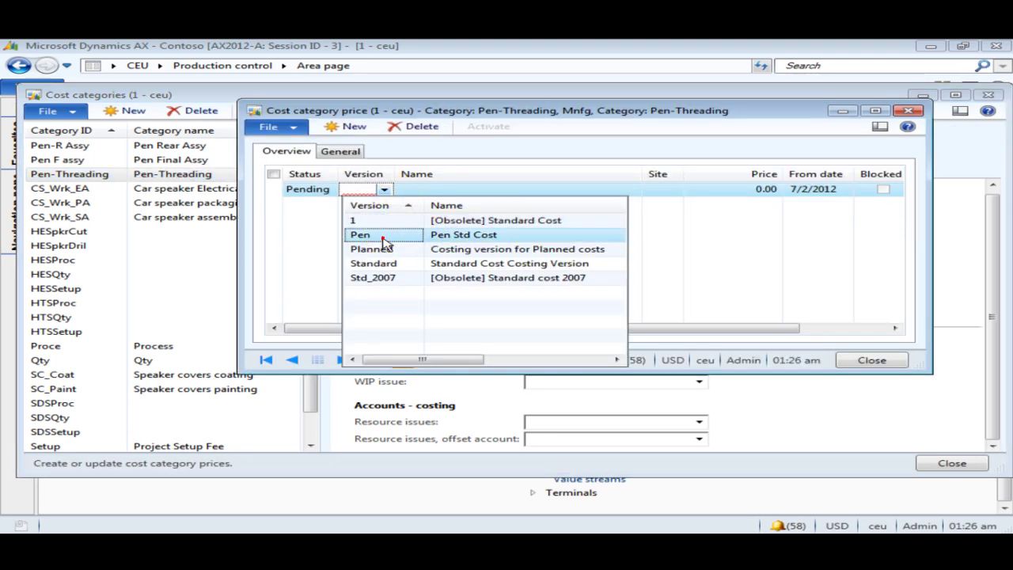
left_click(735, 193)
type("1")
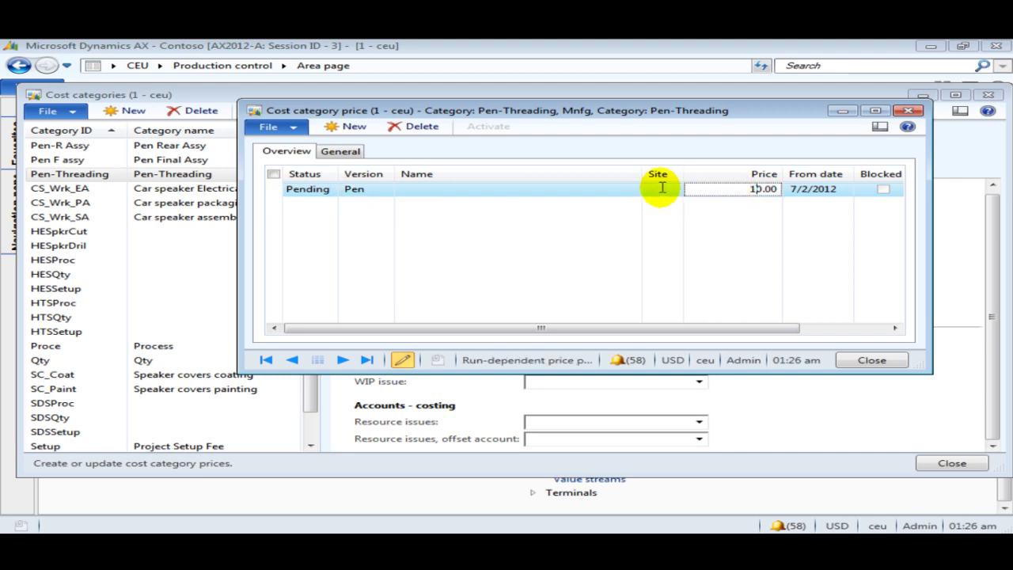
left_click(657, 190)
type("1")
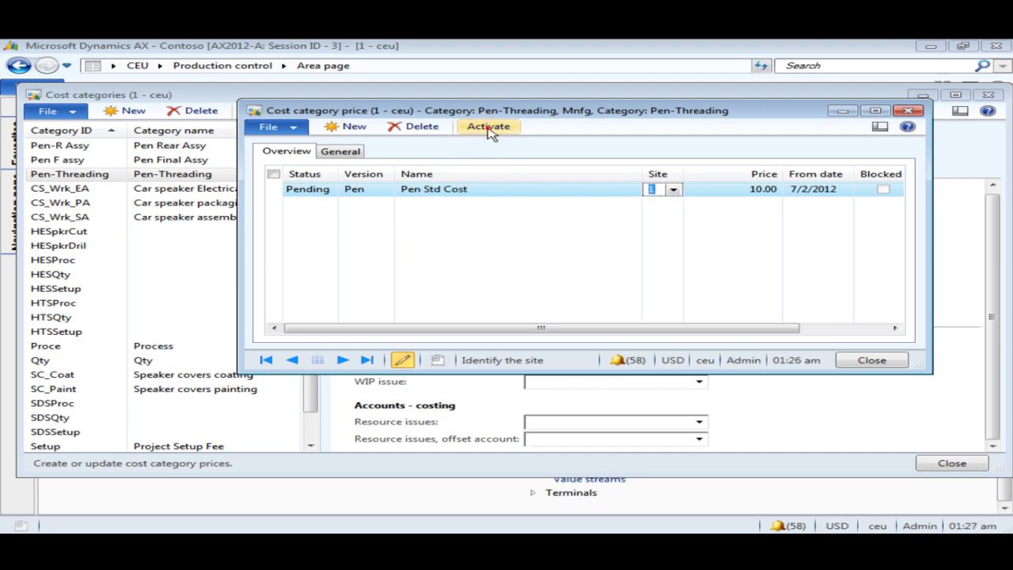
left_click(485, 127)
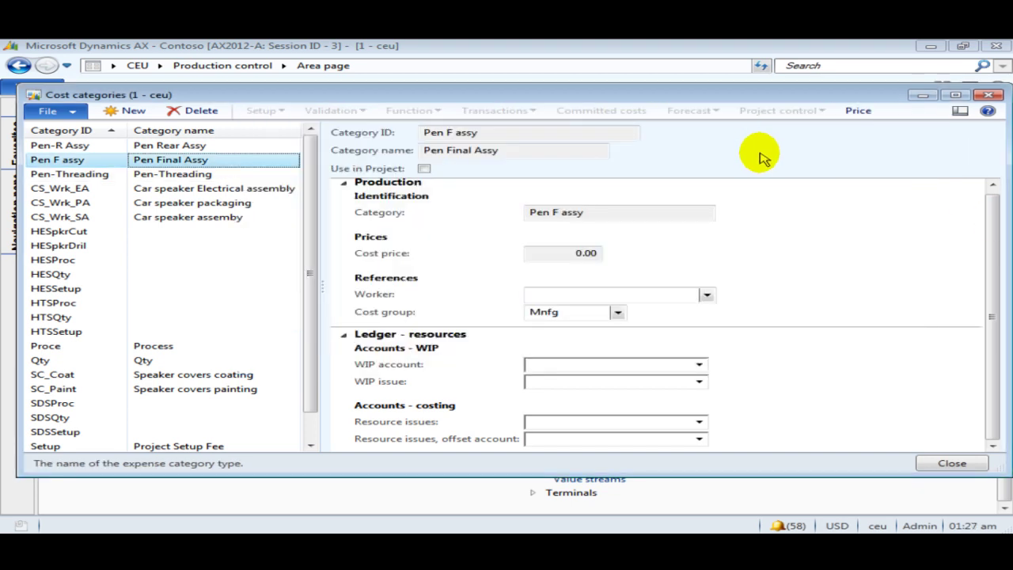
Review the cost prices of the Pen-R Assy, Pen-Threading and Pen F assy categories and close the cost categories
key("Up")
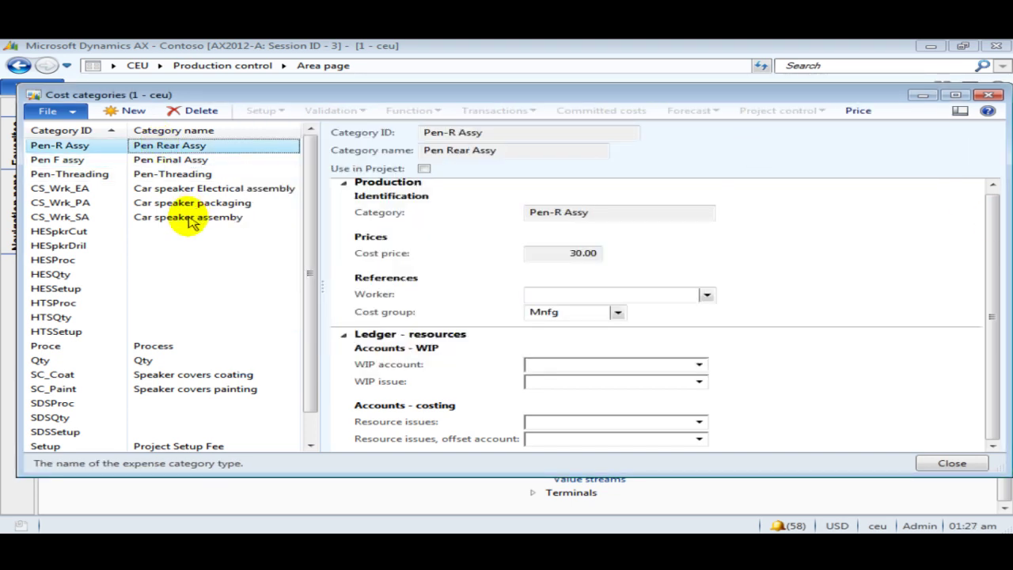
left_click(166, 174)
left_click(165, 161)
left_click(171, 142)
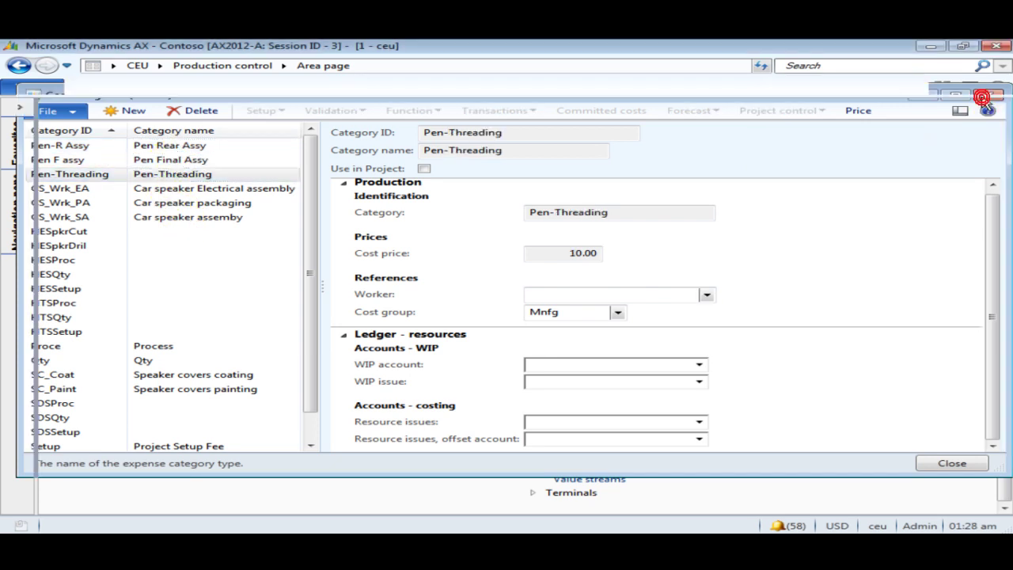
left_click(988, 94)
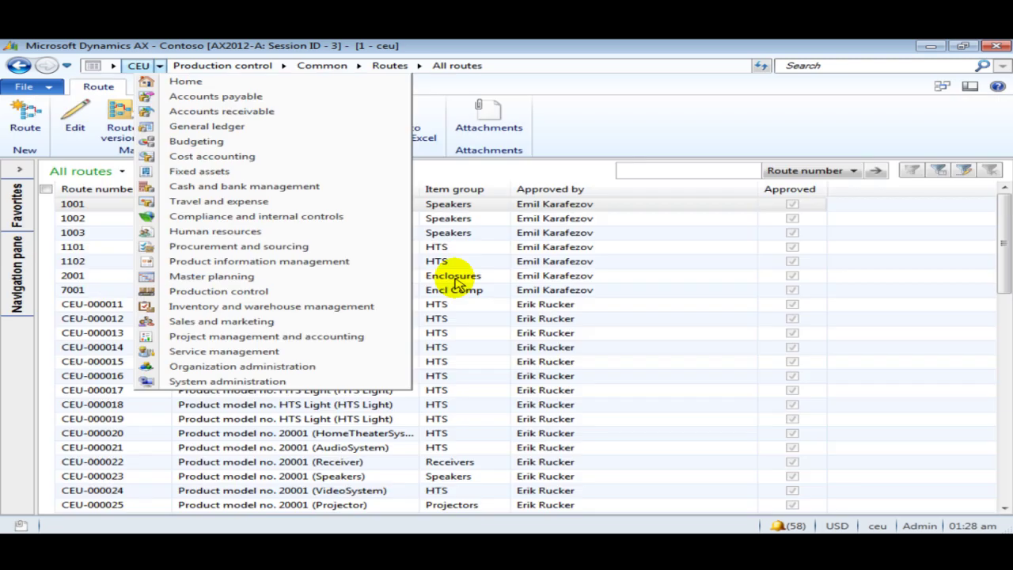
Filter the released products in Product information management by the search name pen and select BallPointPen
left_click(258, 263)
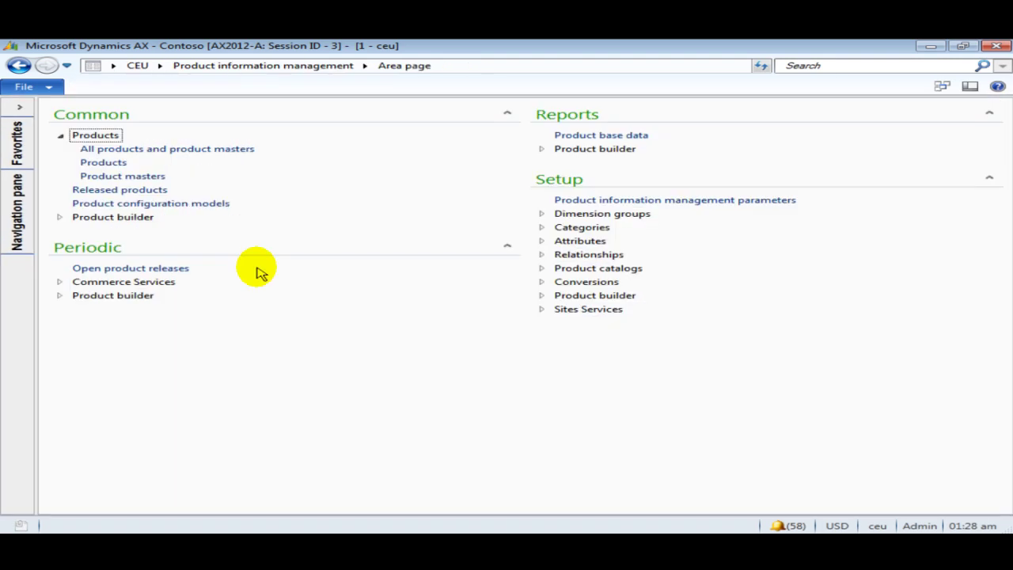
left_click(85, 193)
type("pen")
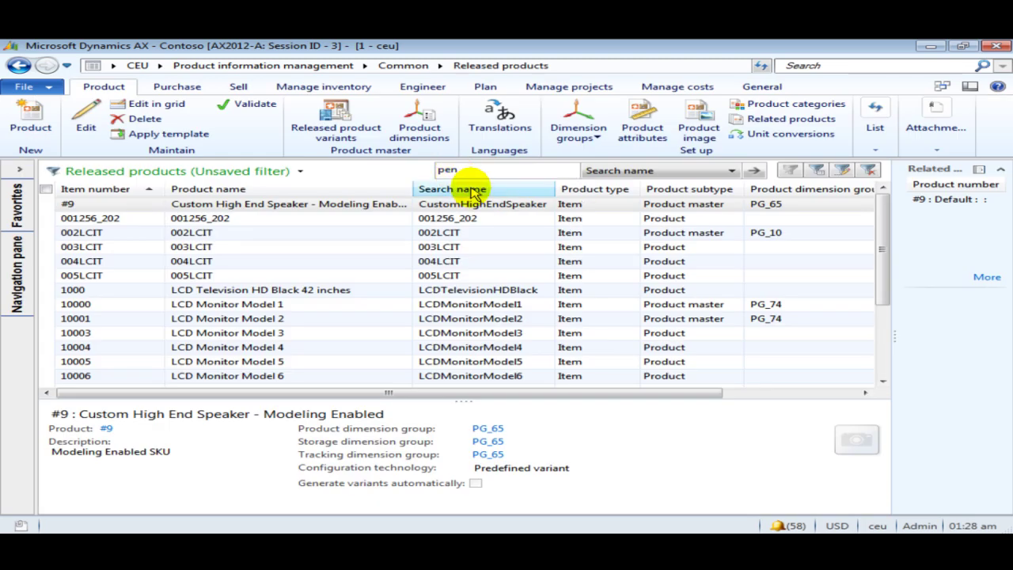
key("Return")
left_click(253, 206)
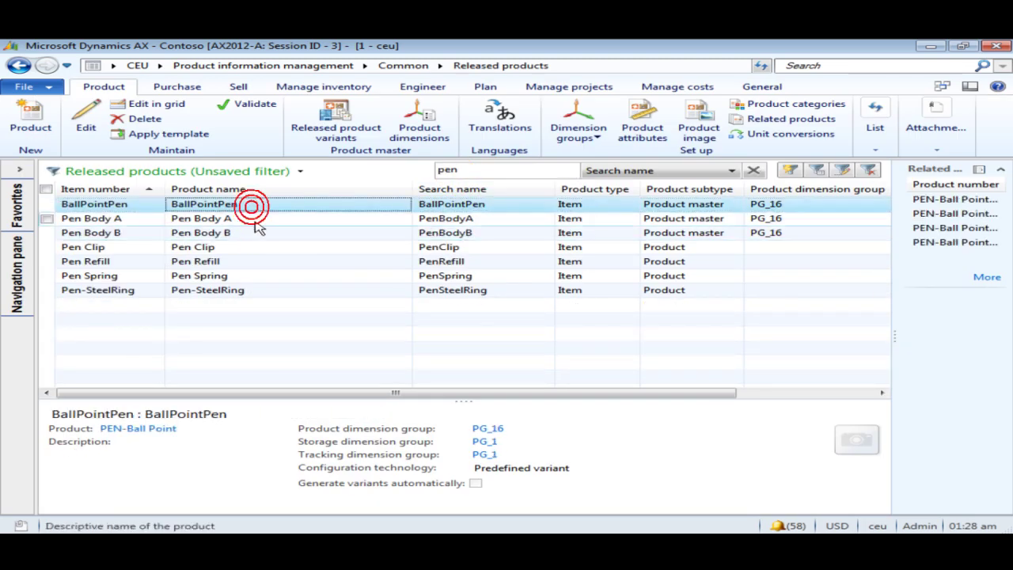
Create a route for BallPointPen with the description Pen Route 1 and site 1
left_click(447, 91)
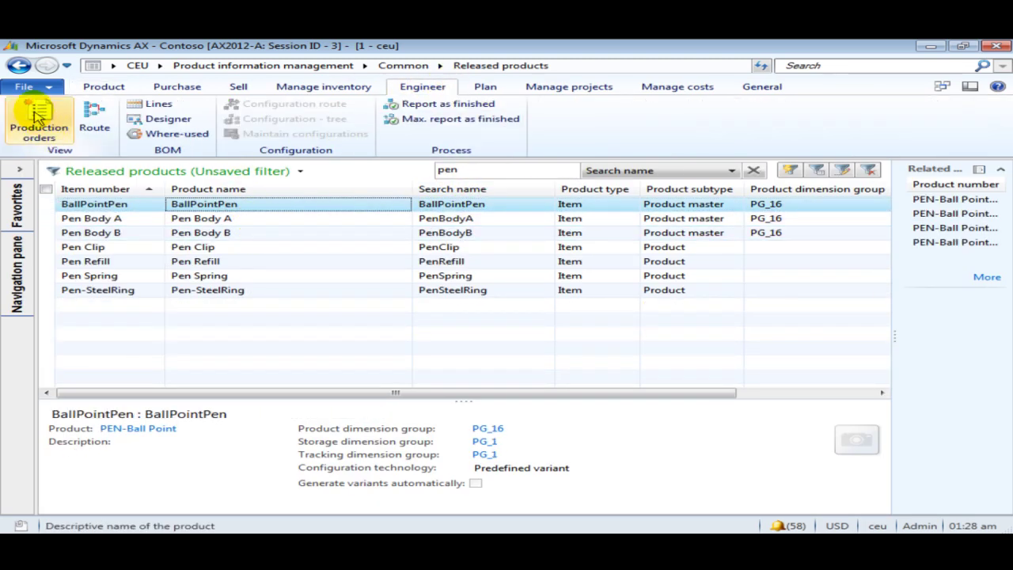
left_click(94, 115)
left_click(272, 112)
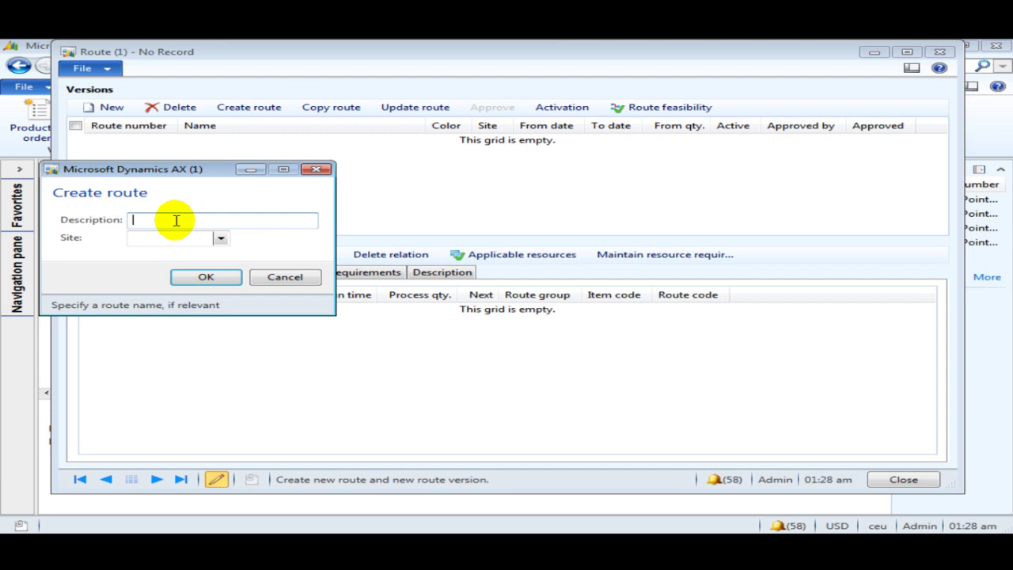
type("Pen Route 1")
key("Tab")
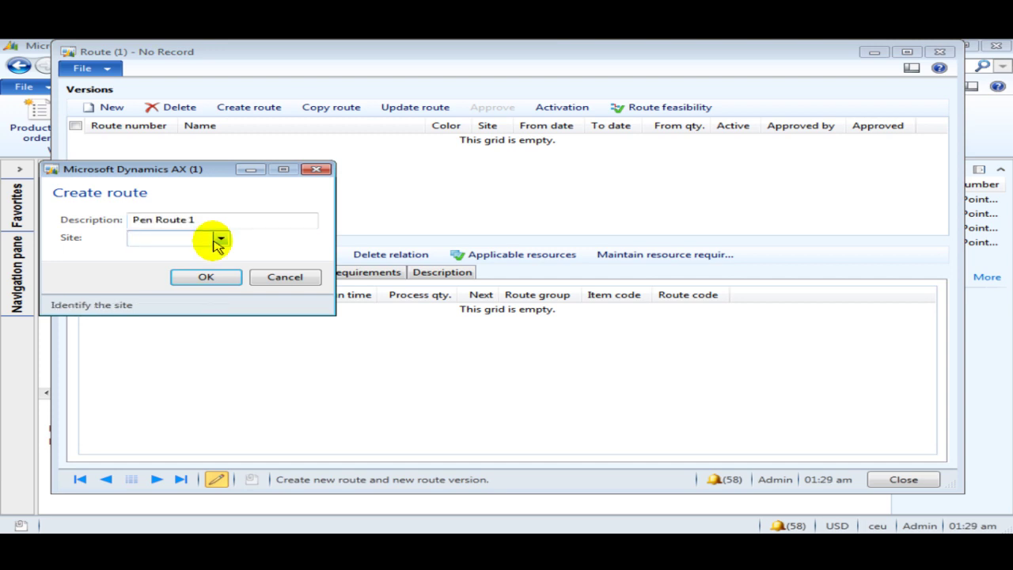
type("1")
left_click(199, 279)
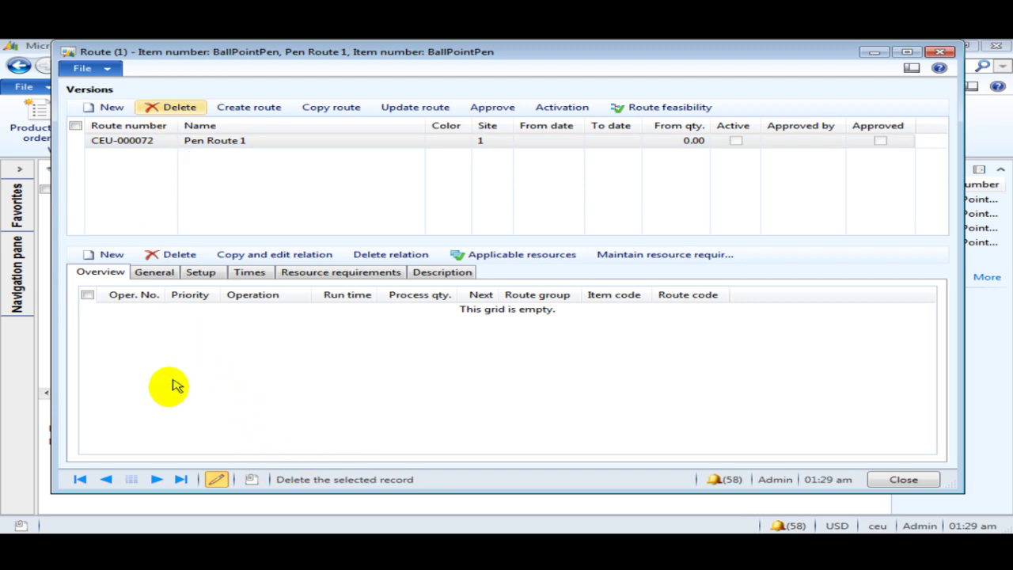
Add operation line 10 to Pen Route 1 and open the operations master from its Operation field
left_click(160, 405)
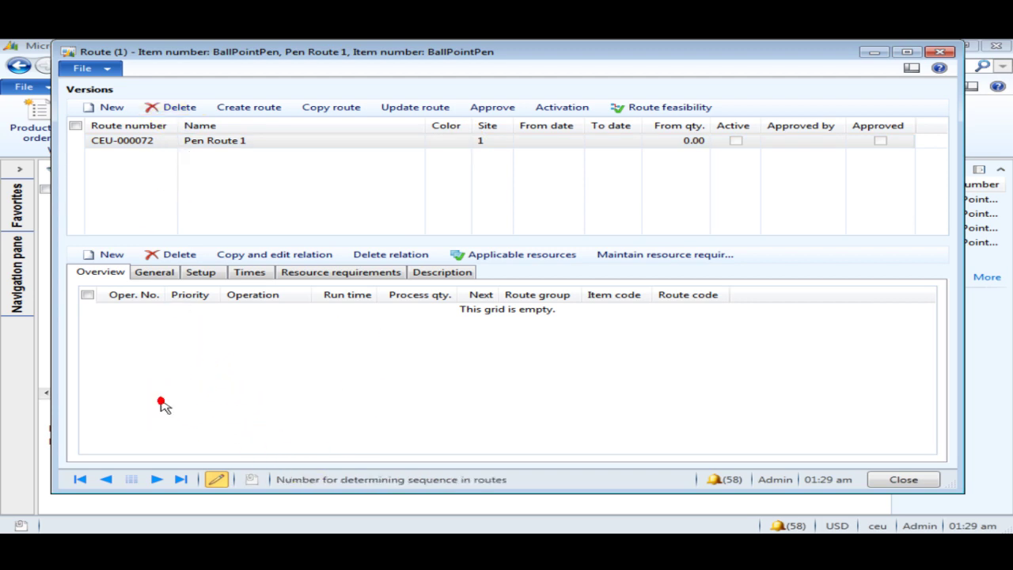
left_click(102, 255)
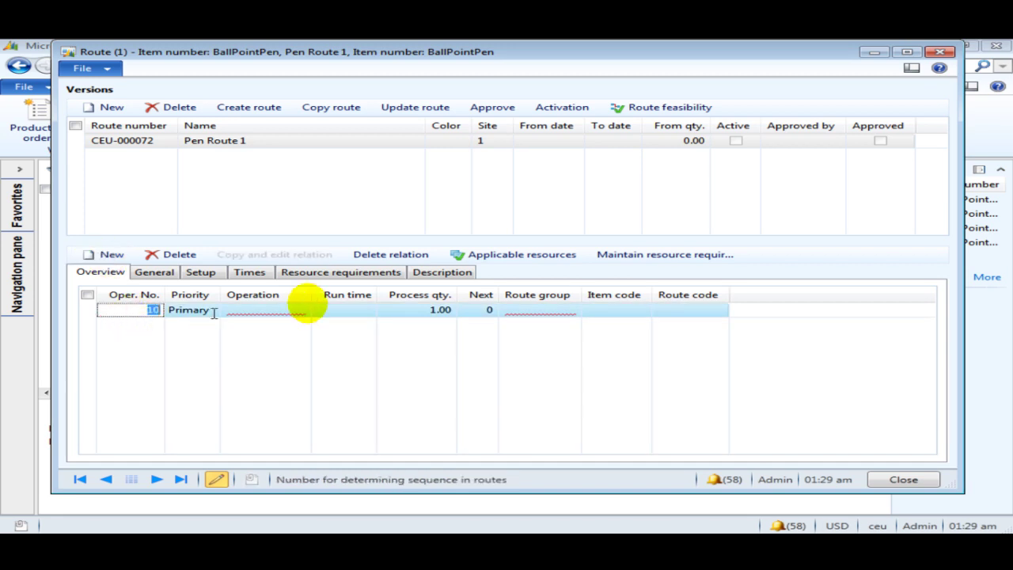
left_click(293, 309)
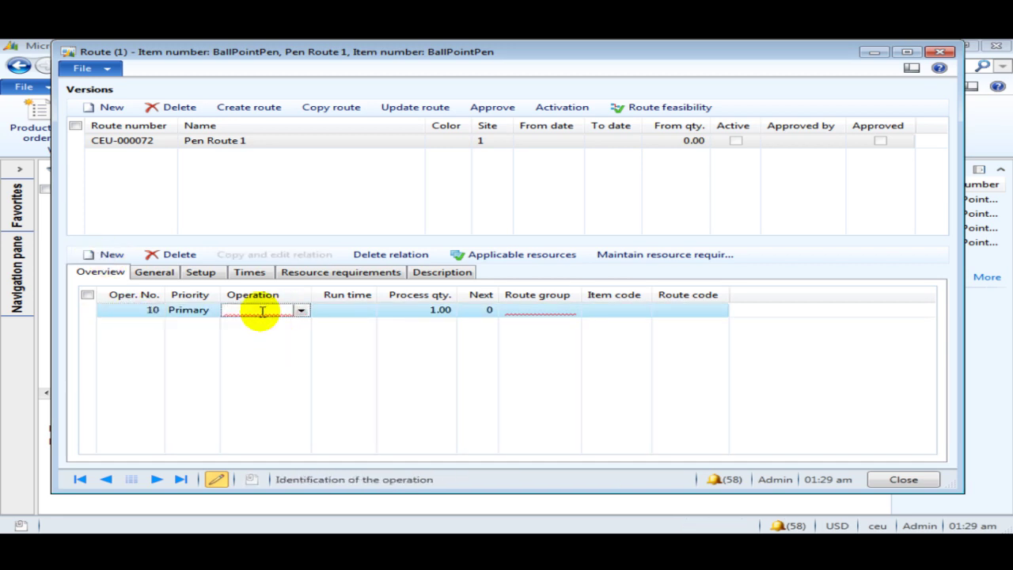
right_click(260, 312)
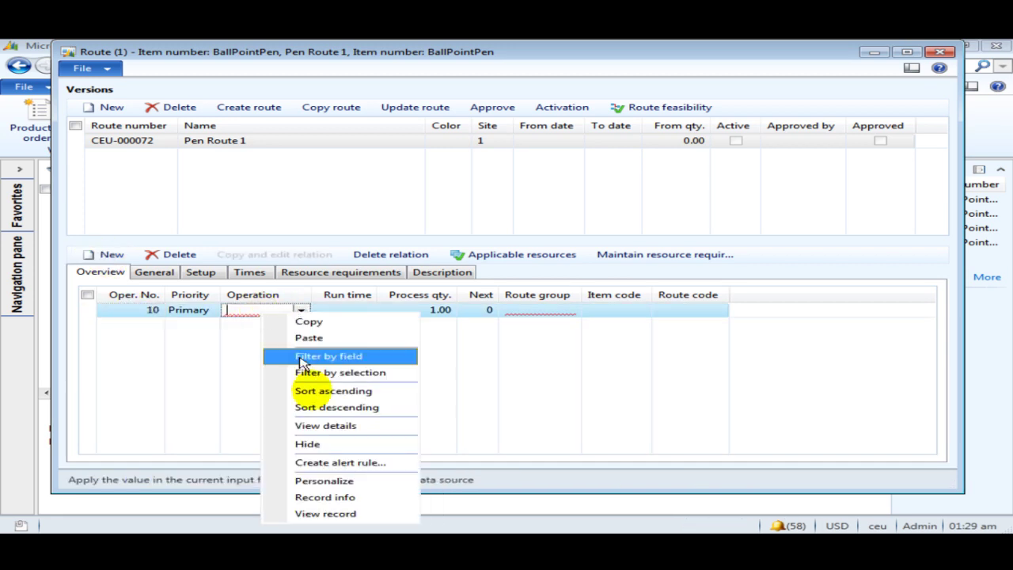
left_click(323, 426)
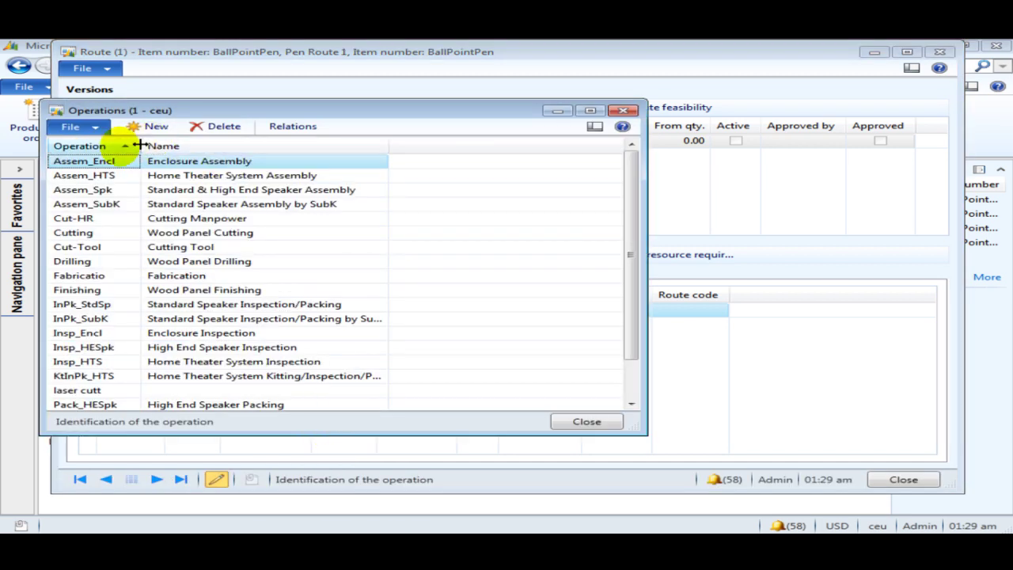
Create the operations Pen Thread (Pen Threading), Pen R Assy (Pen Rear Assy) and Pen F Assy (Pen Final Assy)
left_click(143, 127)
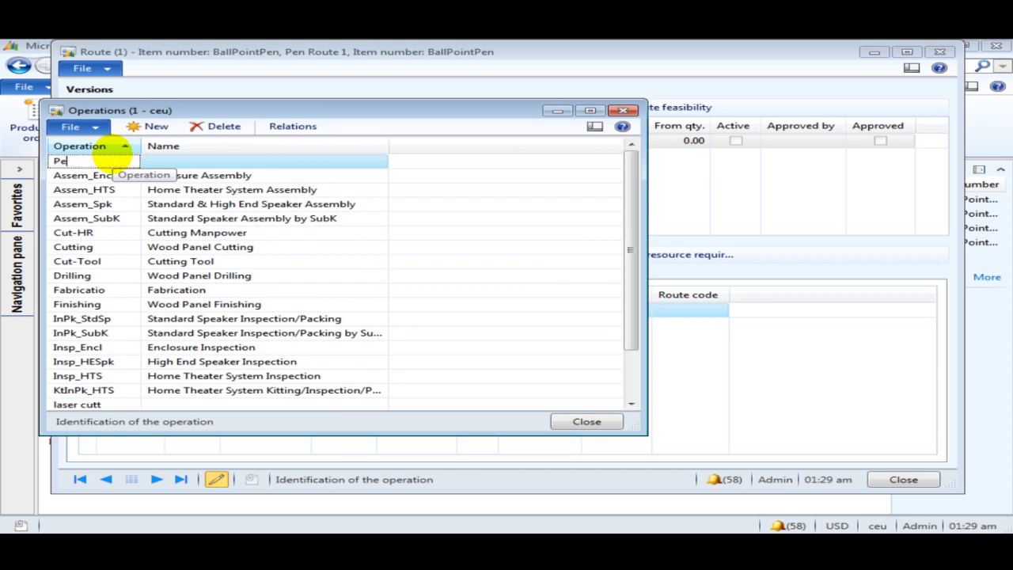
type("Pen Thre")
type("ad")
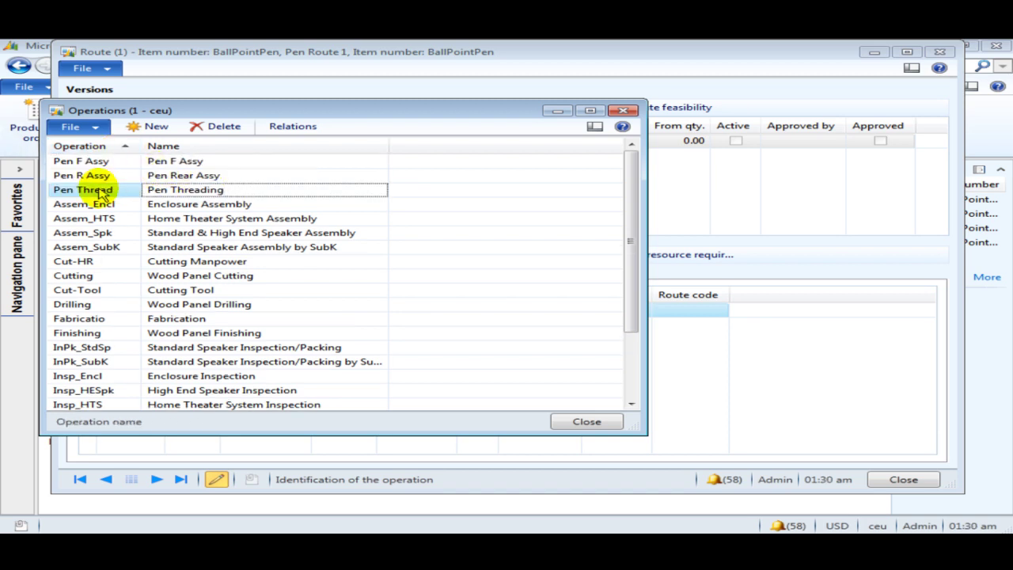
left_click(111, 161)
left_click(122, 190)
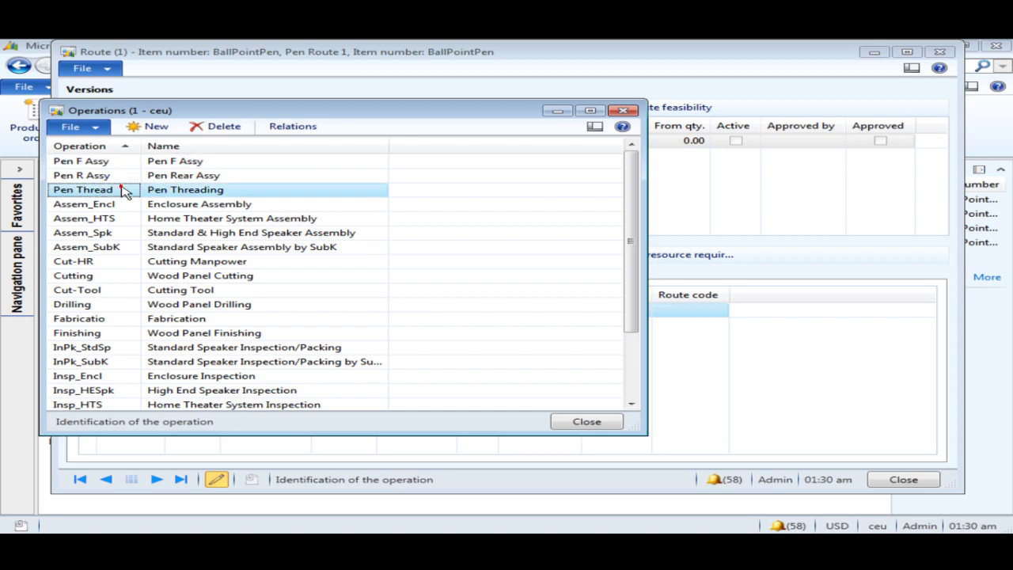
left_click(125, 175)
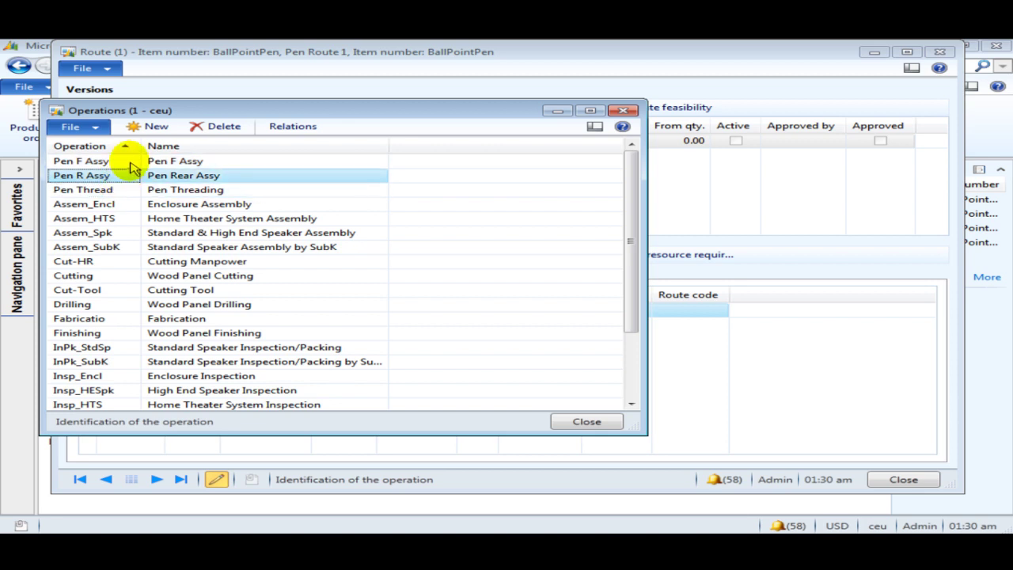
left_click(129, 161)
key("Escape")
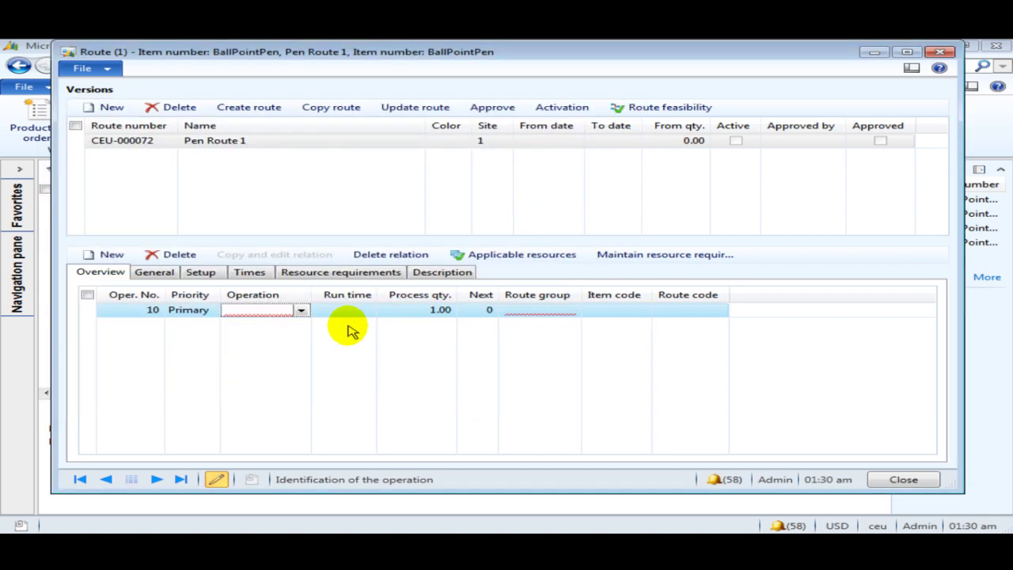
Assign the Pen Thread operation to route line 10 and set its run time to 1.00
left_click(300, 310)
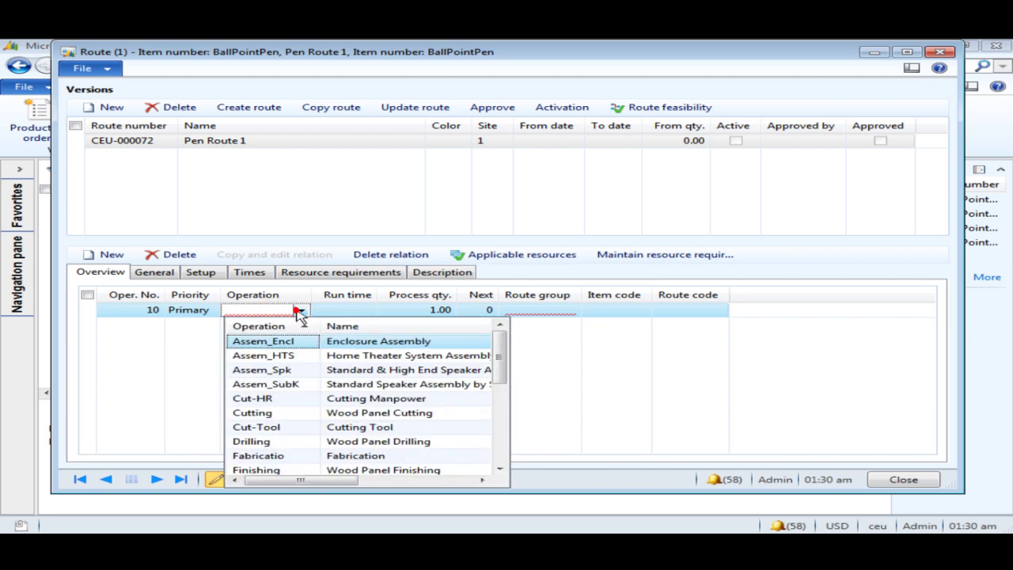
scroll(285, 404, "down", 3)
scroll(289, 417, "down", 2)
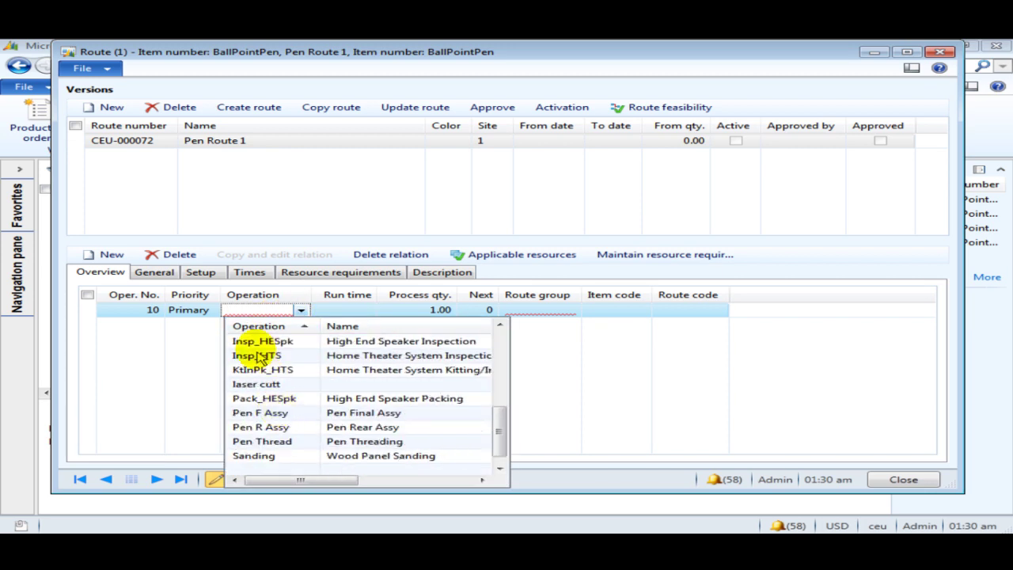
left_click(283, 442)
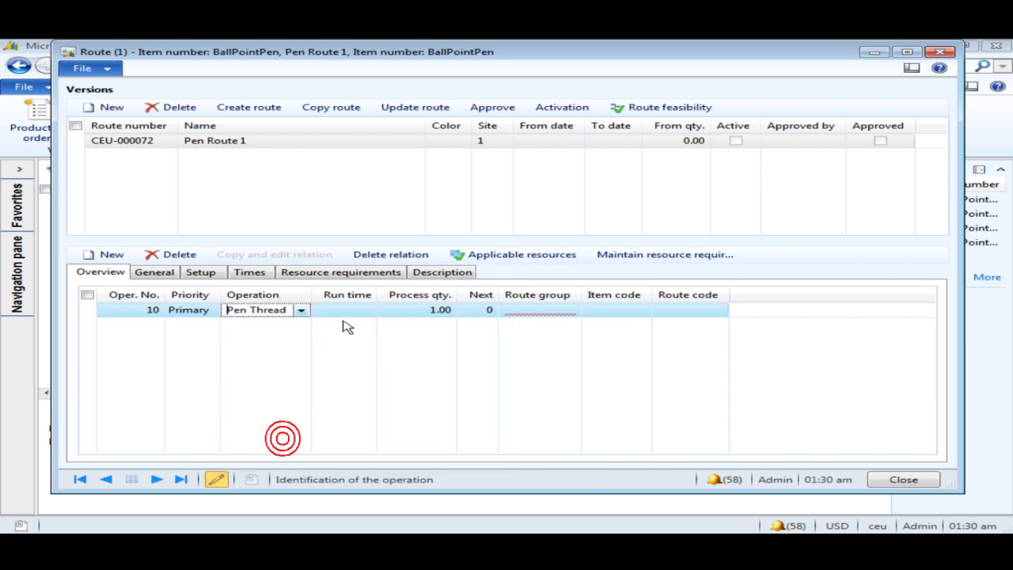
left_click(358, 312)
left_click(126, 310)
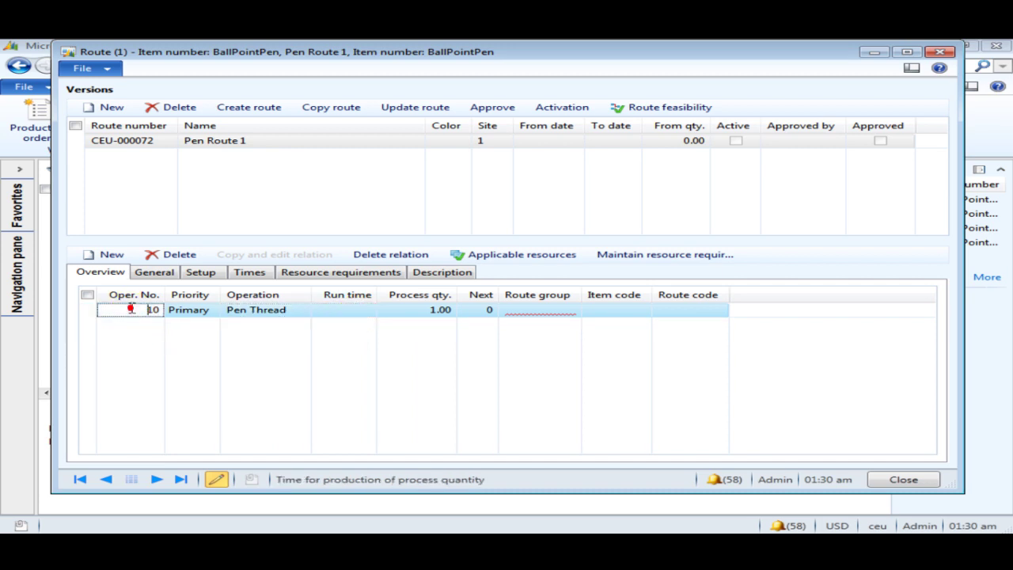
left_click(328, 313)
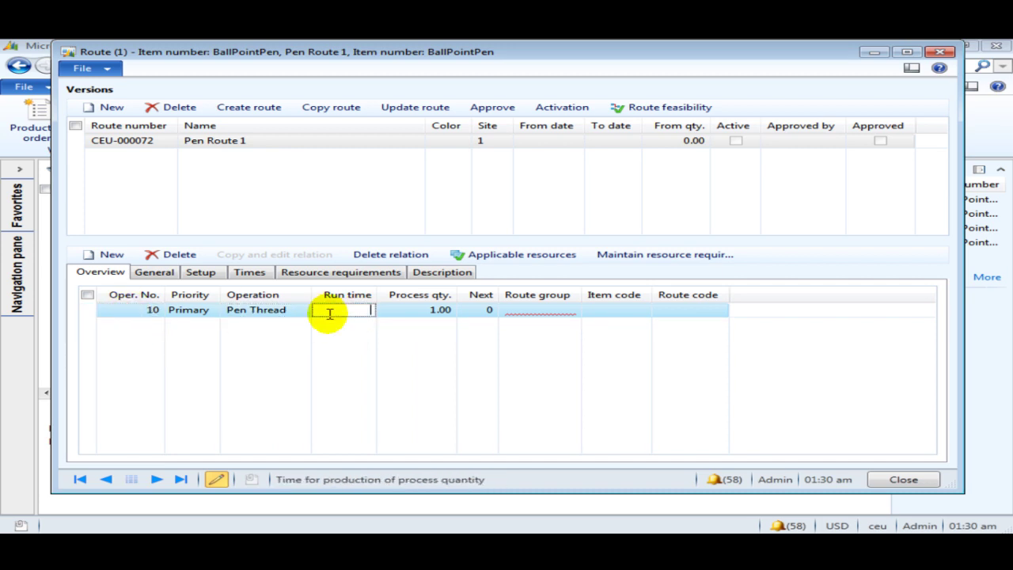
left_click(407, 311)
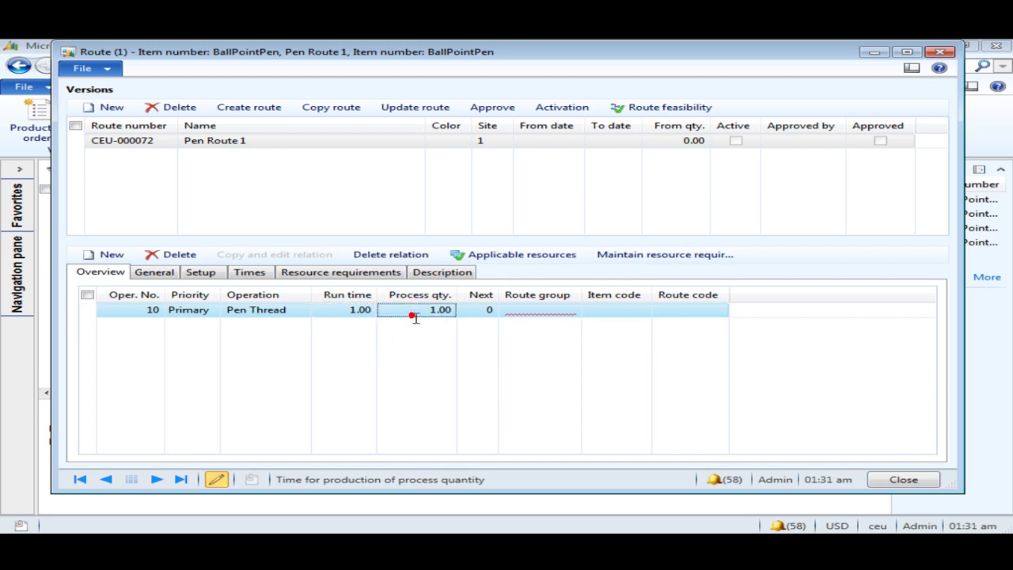
Set the route group of operation 10 to Pen and open the operation's general details
left_click(538, 310)
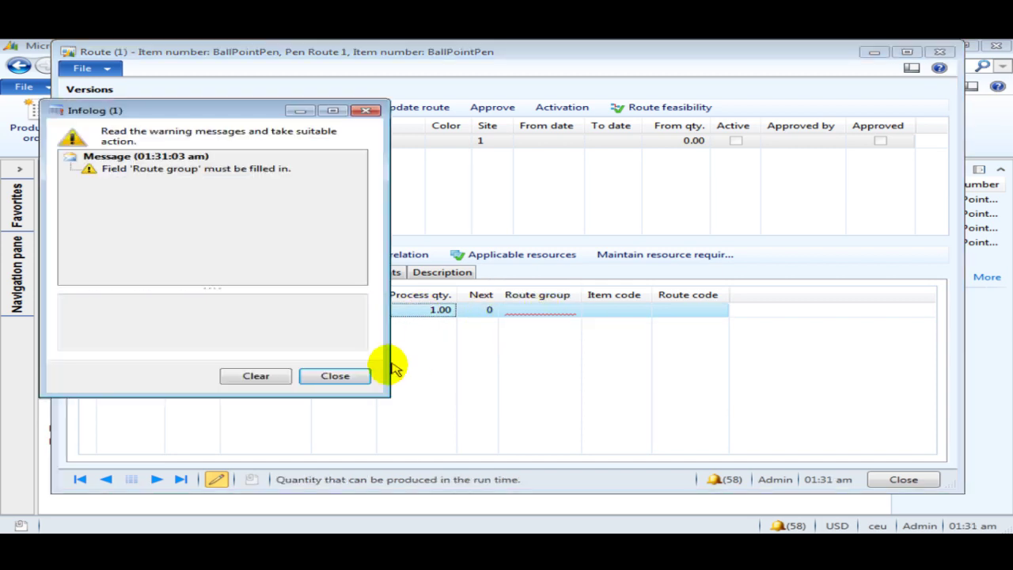
left_click(367, 376)
left_click(570, 311)
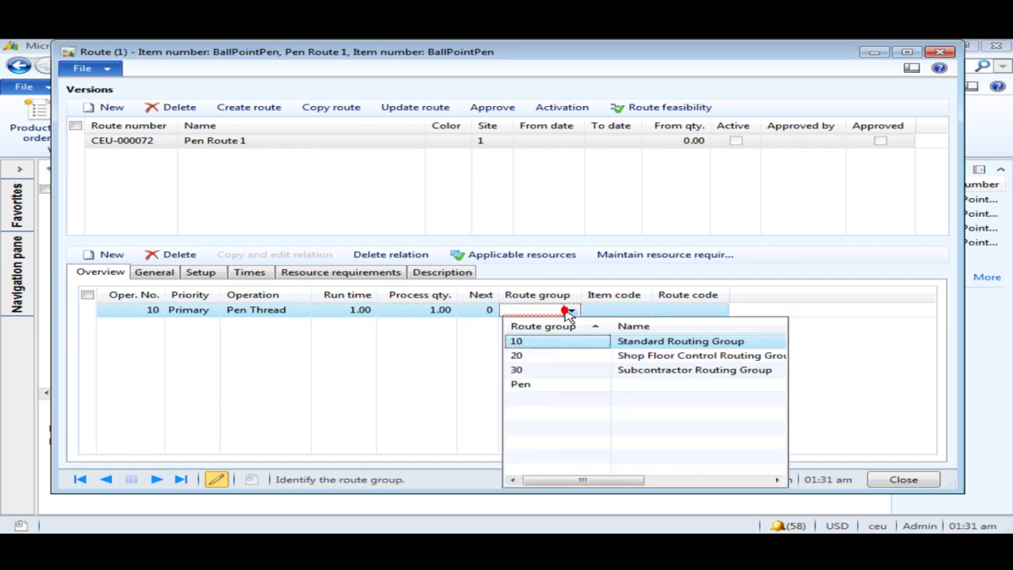
left_click(561, 386)
left_click(149, 273)
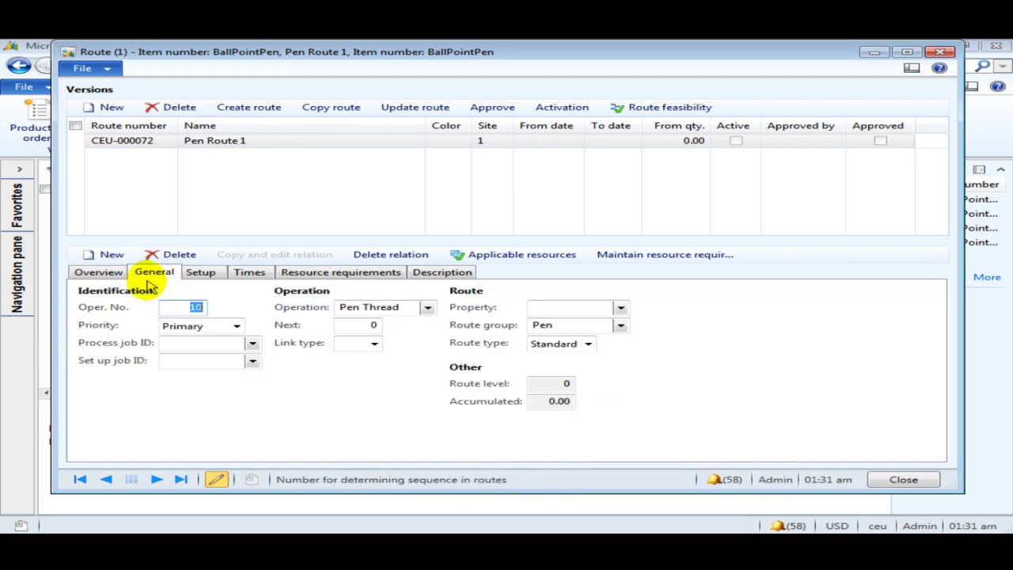
Set the run time cost category of operation 10 to Pen-Threading and review the operation's times
left_click(194, 272)
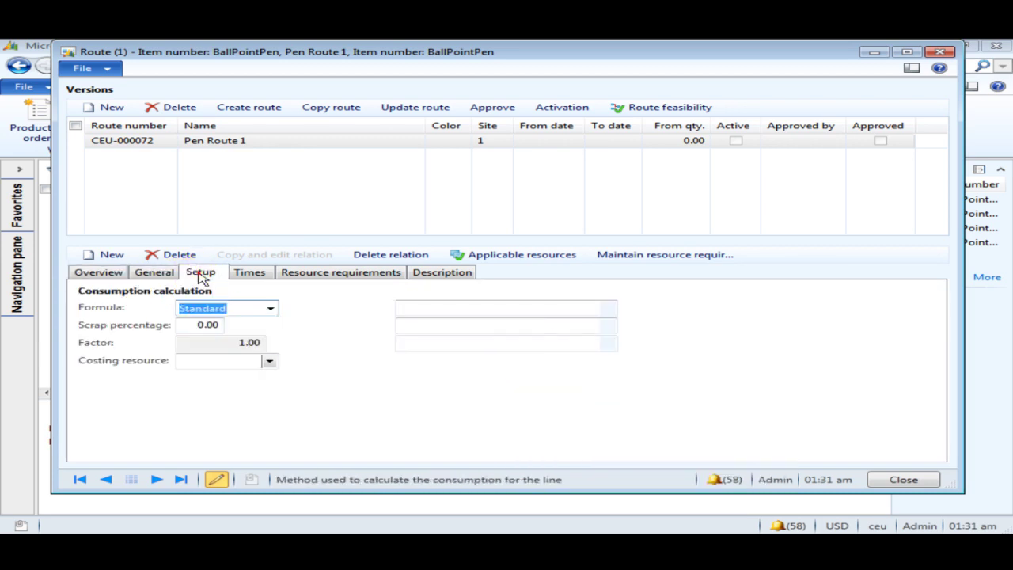
left_click(442, 325)
left_click(604, 327)
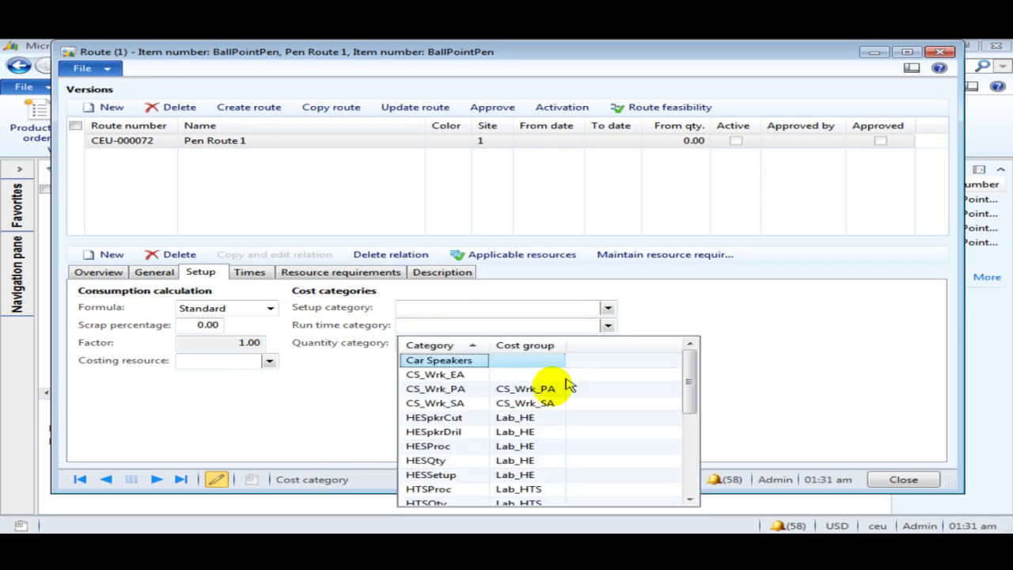
scroll(452, 380, "down", 5)
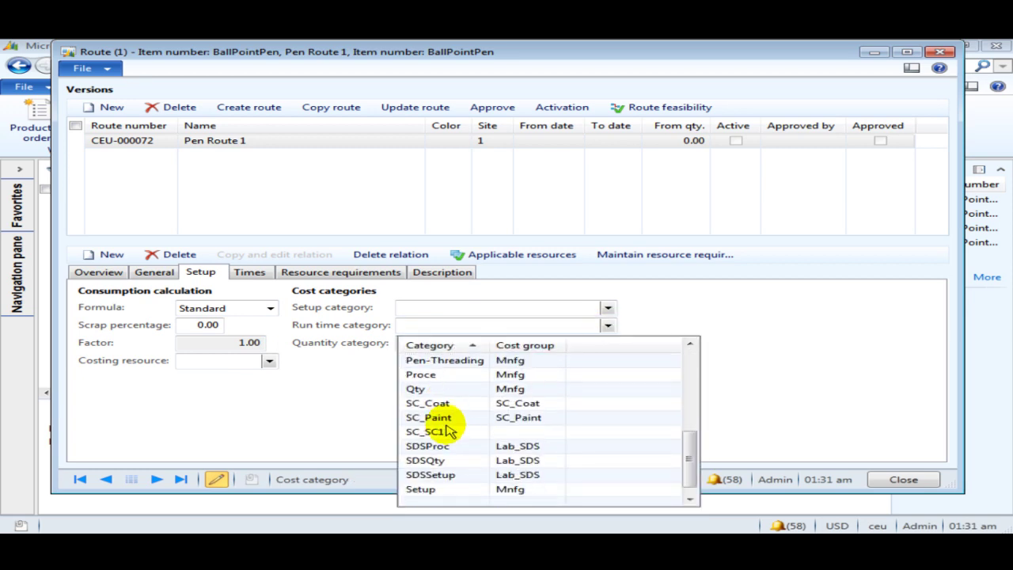
left_click(446, 361)
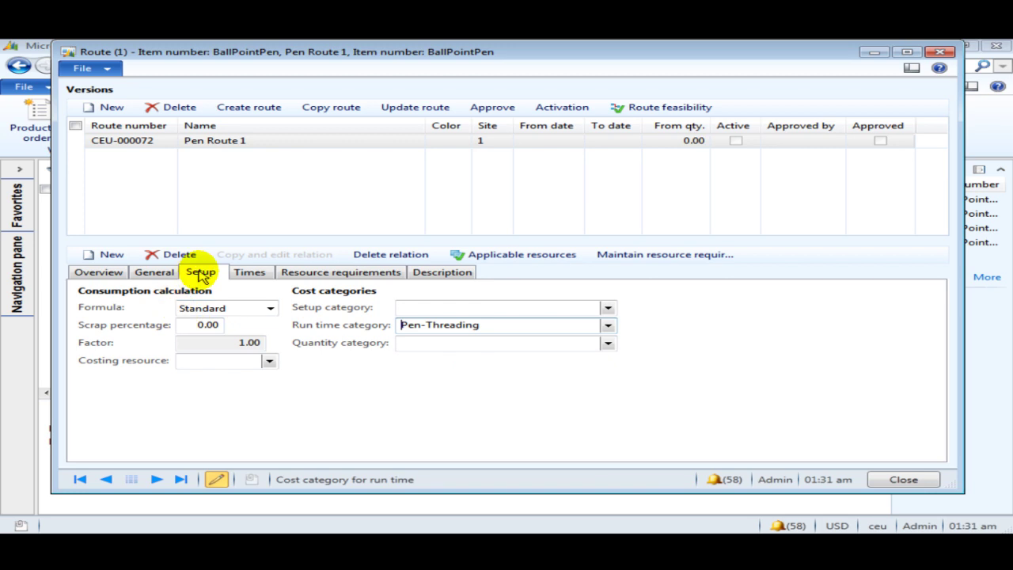
left_click(245, 272)
left_click(205, 346)
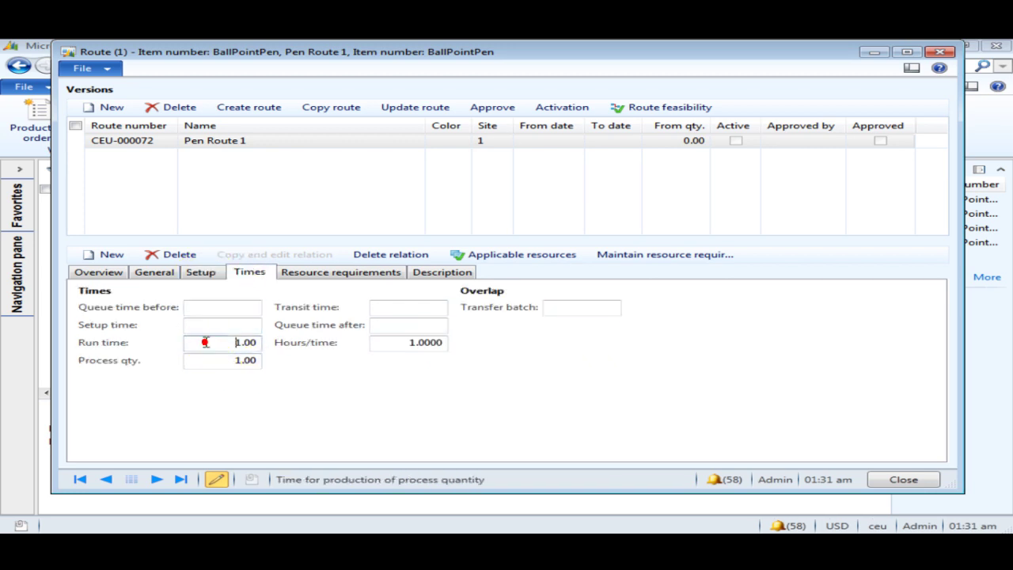
Add the resource Pen-Thread as a requirement of operation 10 without transferring its default costing values, and enable it for operation scheduling
left_click(357, 274)
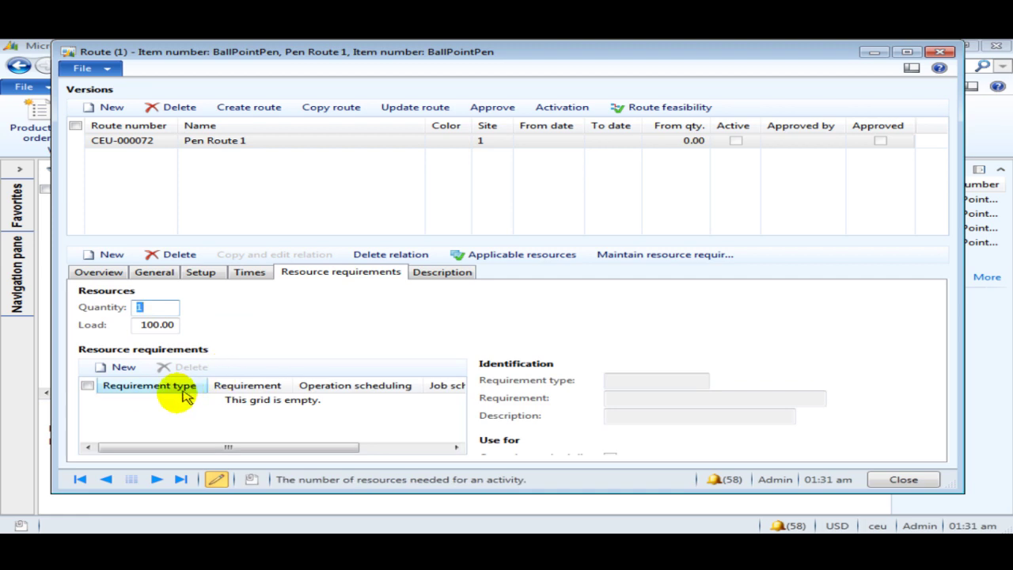
left_click(124, 367)
left_click(279, 403)
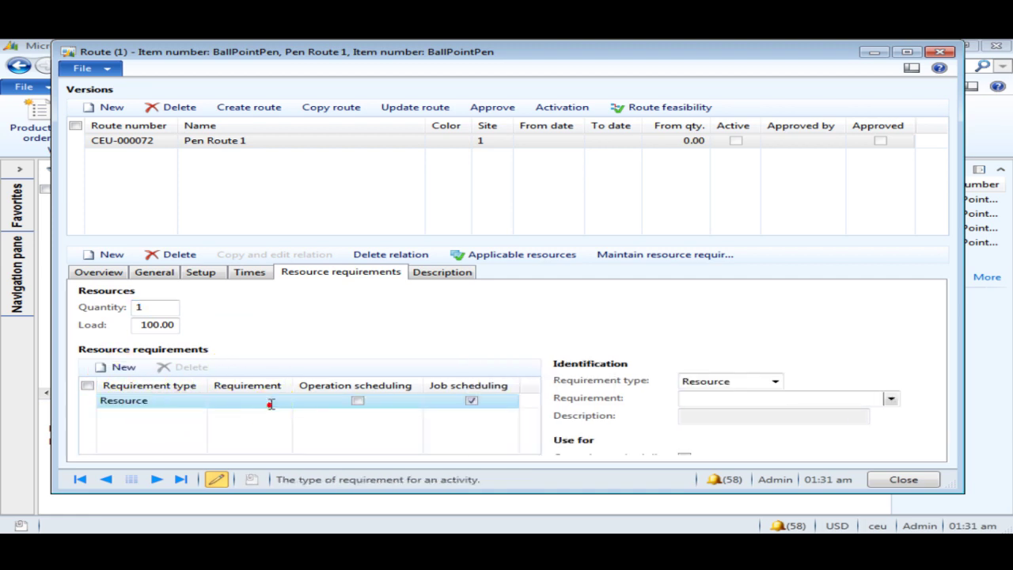
left_click(281, 401)
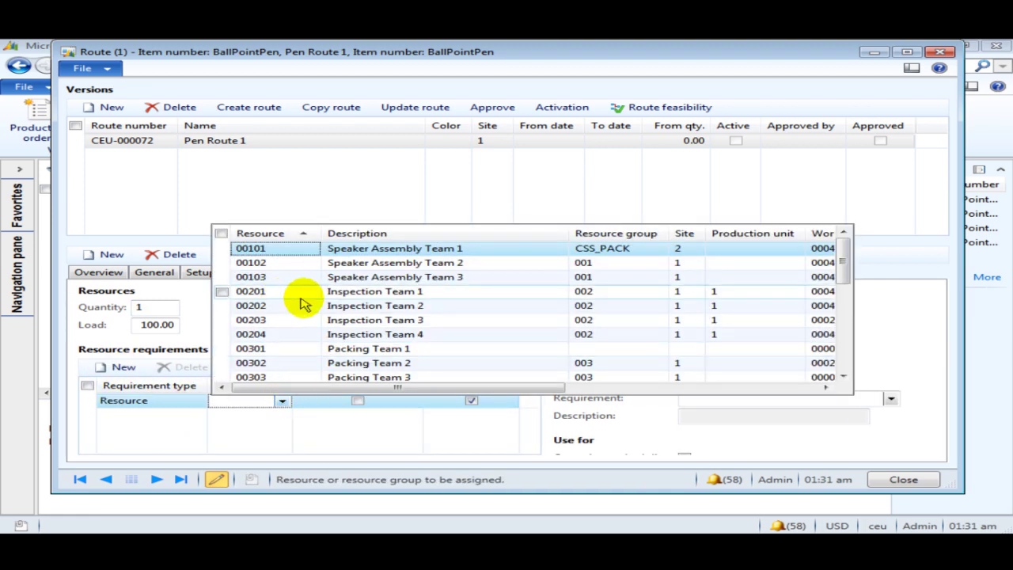
scroll(301, 309, "down", 10)
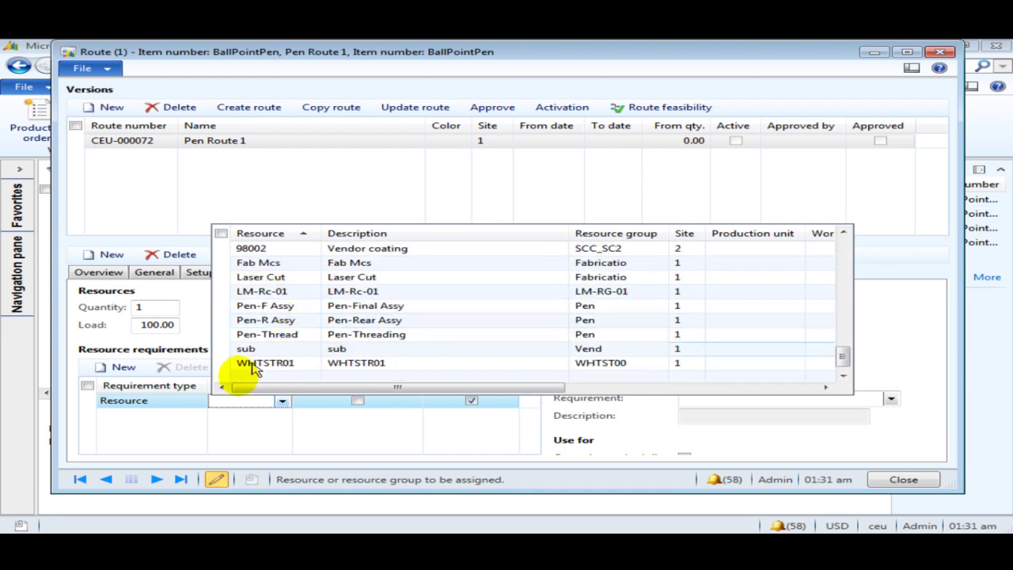
left_click(278, 334)
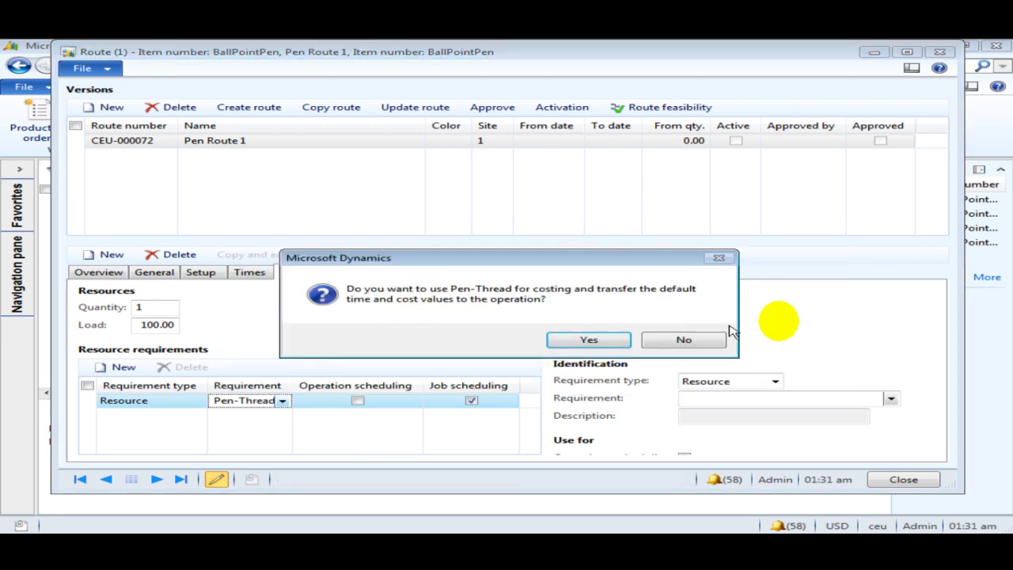
left_click(684, 341)
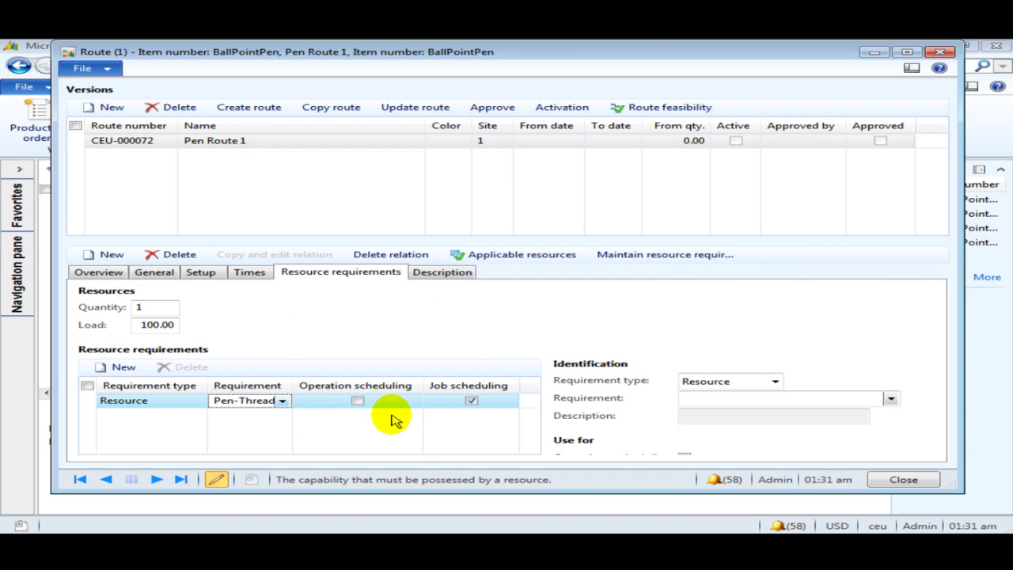
left_click(364, 402)
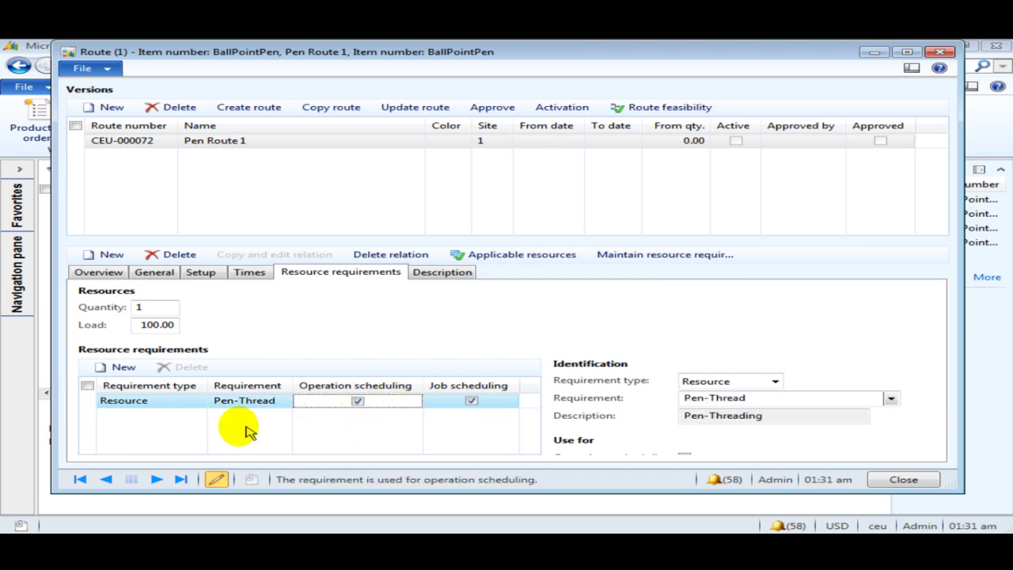
Add operation line 20 to Pen Route 1 and assign it the Pen R Assy operation
left_click(82, 274)
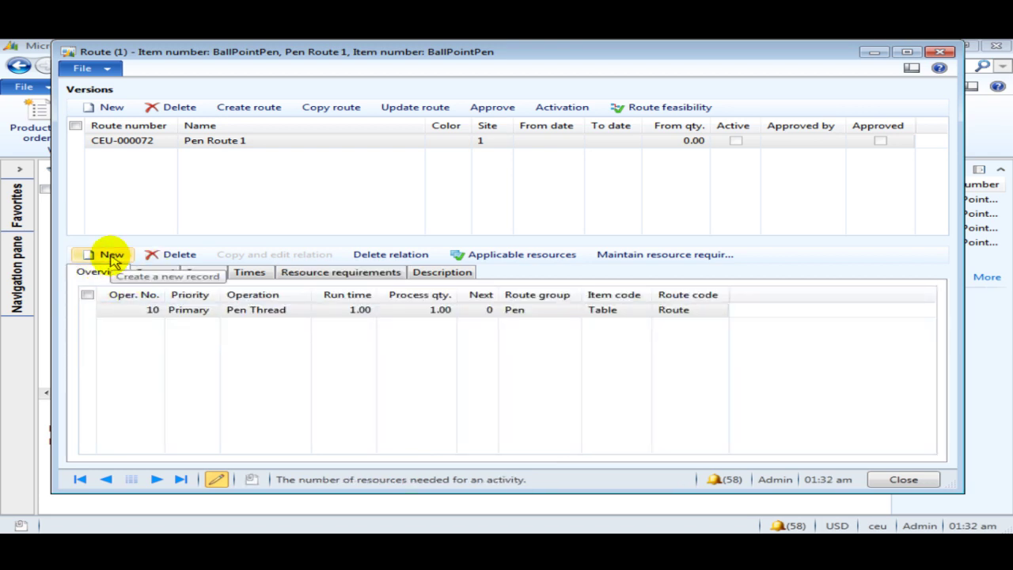
left_click(138, 310)
key("ctrl+n")
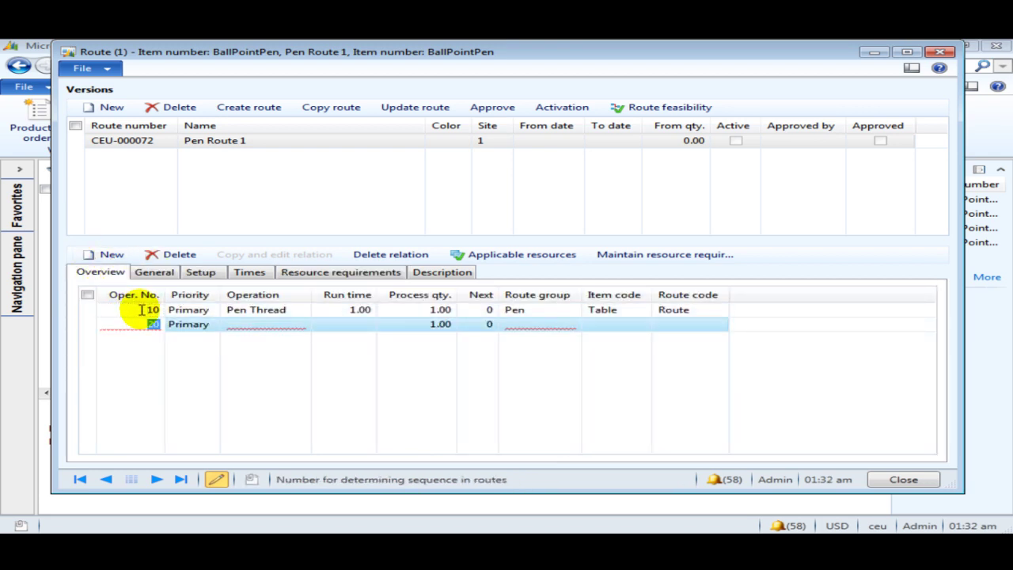
left_click(272, 324)
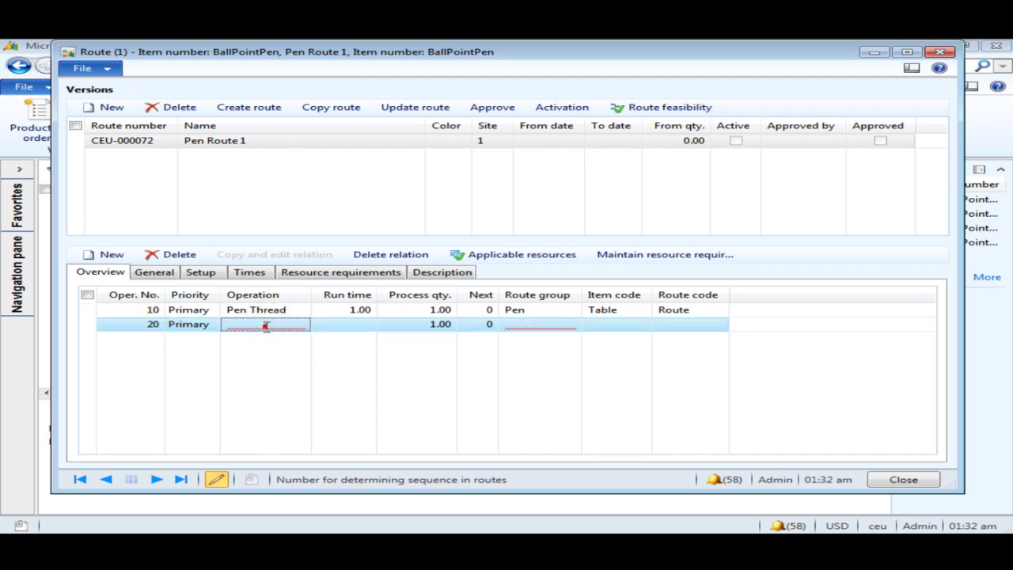
left_click(301, 326)
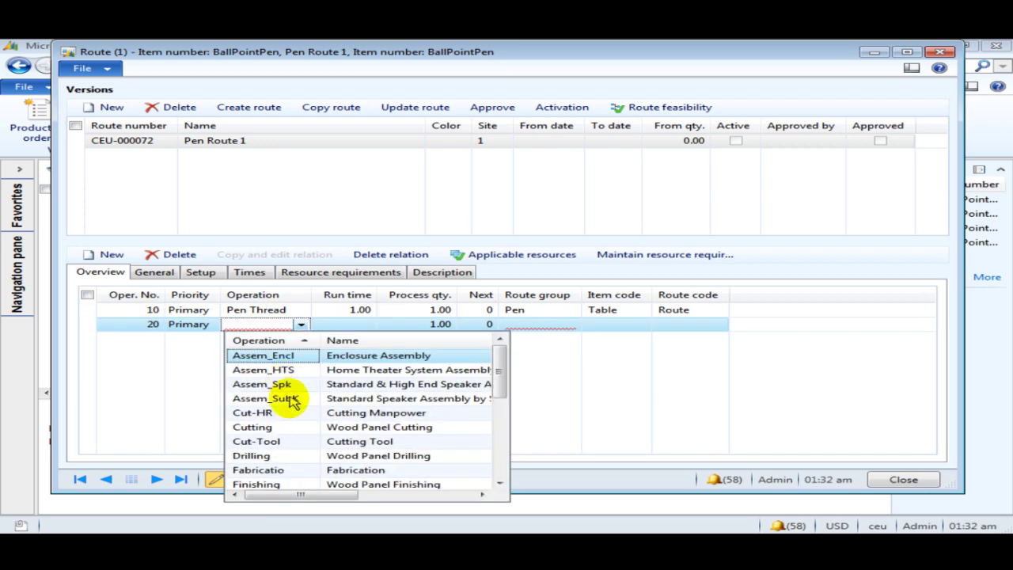
scroll(302, 428, "down", 4)
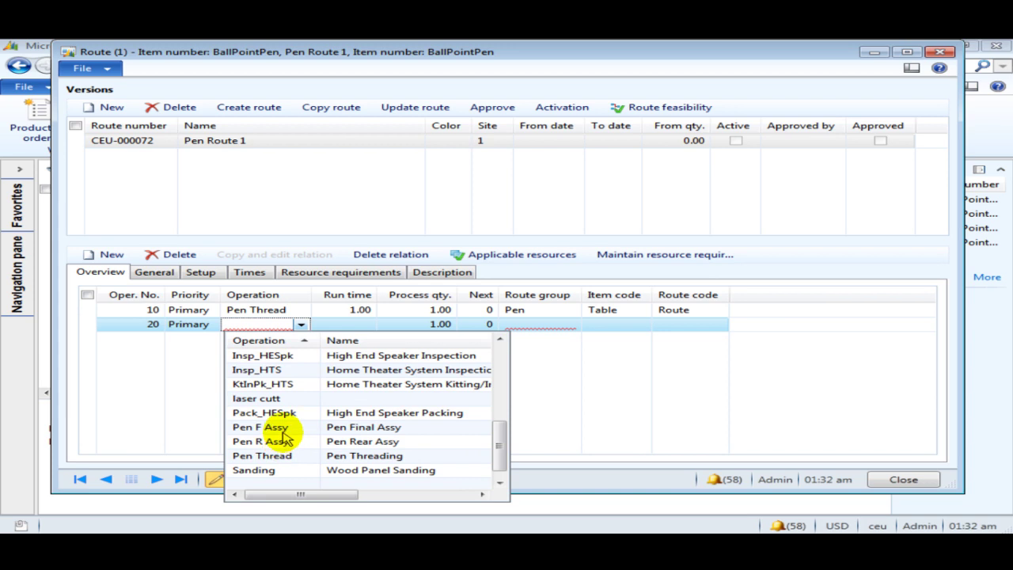
left_click(289, 441)
Set the run time of operation 20 to 1.00 and its route group to Pen
left_click(346, 324)
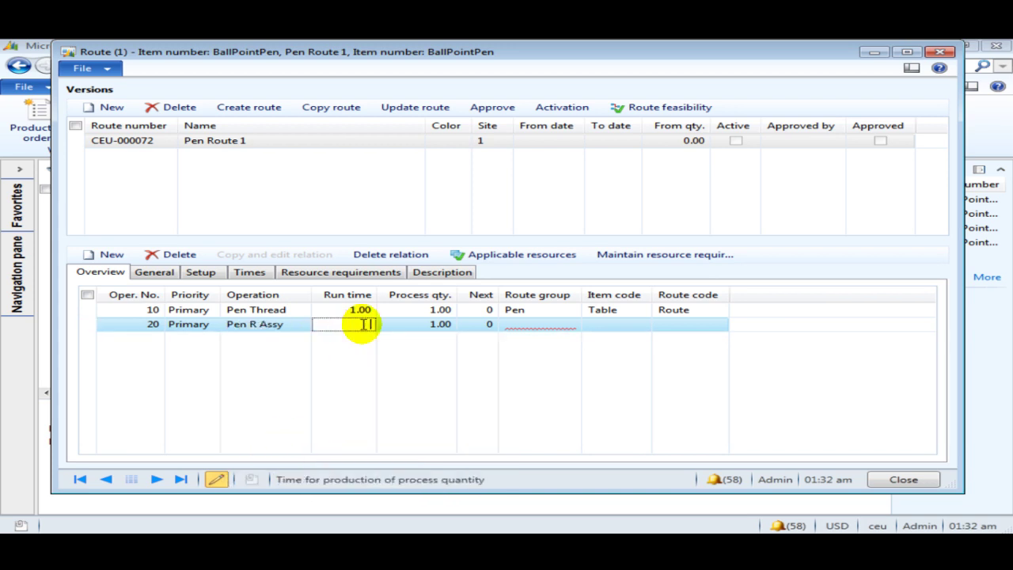
type("1")
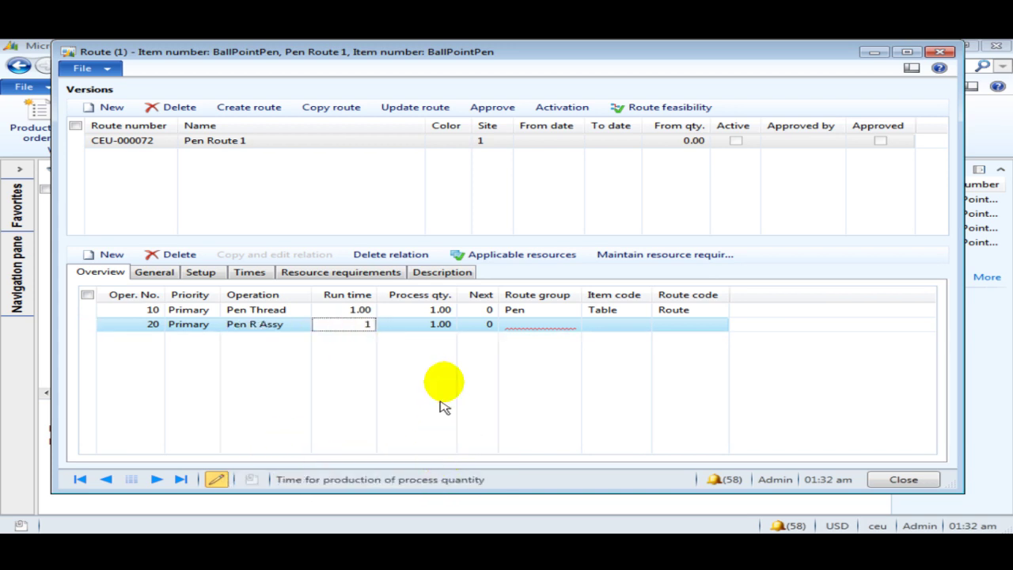
left_click(513, 324)
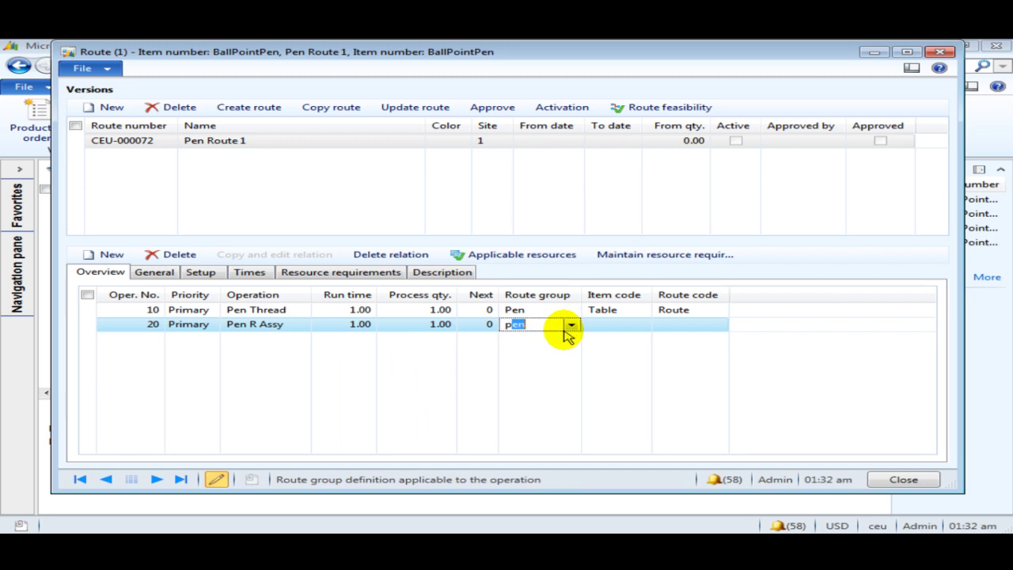
Set the next operation of line 10 to 20
left_click(478, 324)
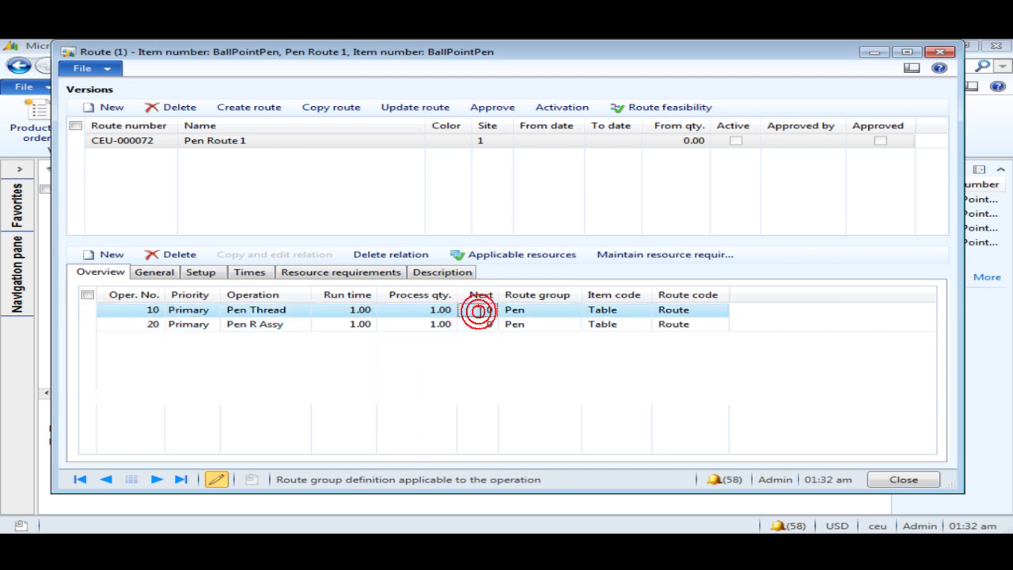
left_click(336, 377)
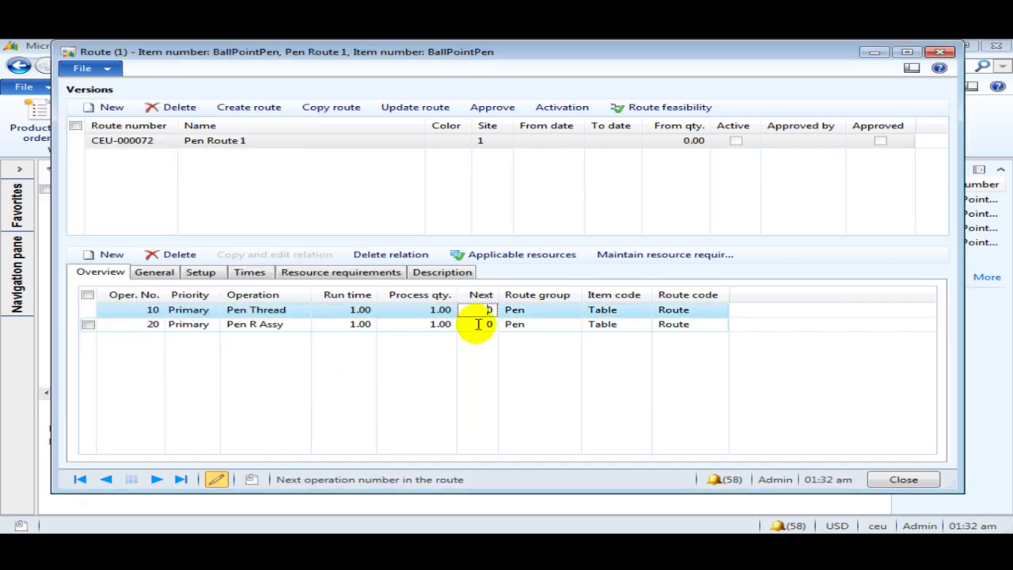
left_click(484, 310)
type("20")
left_click(478, 324)
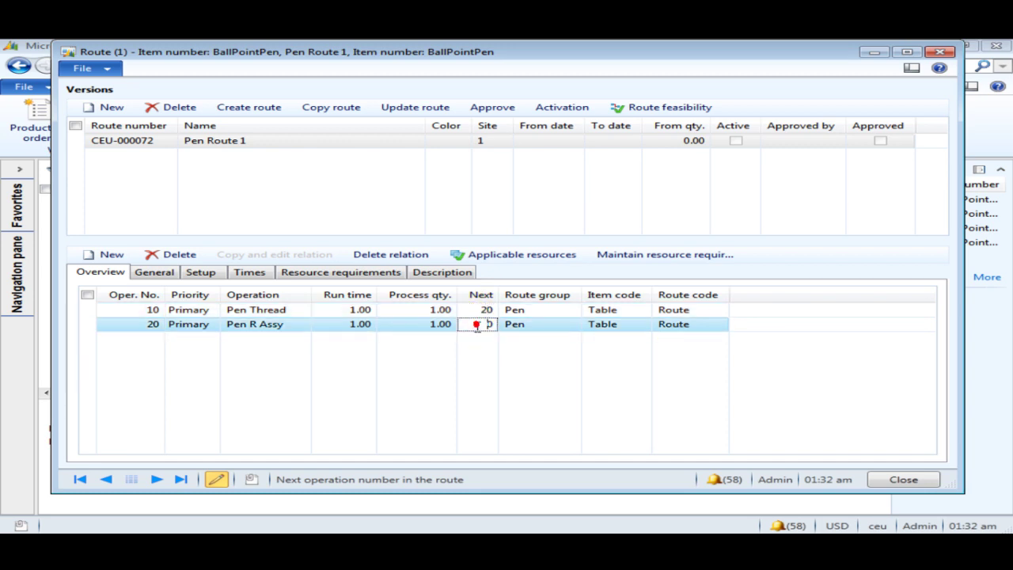
Set the run time cost category of operation 20 to Pen-R Assy and review the operation's times
left_click(212, 273)
left_click(459, 326)
left_click(608, 327)
scroll(511, 435, "down", 5)
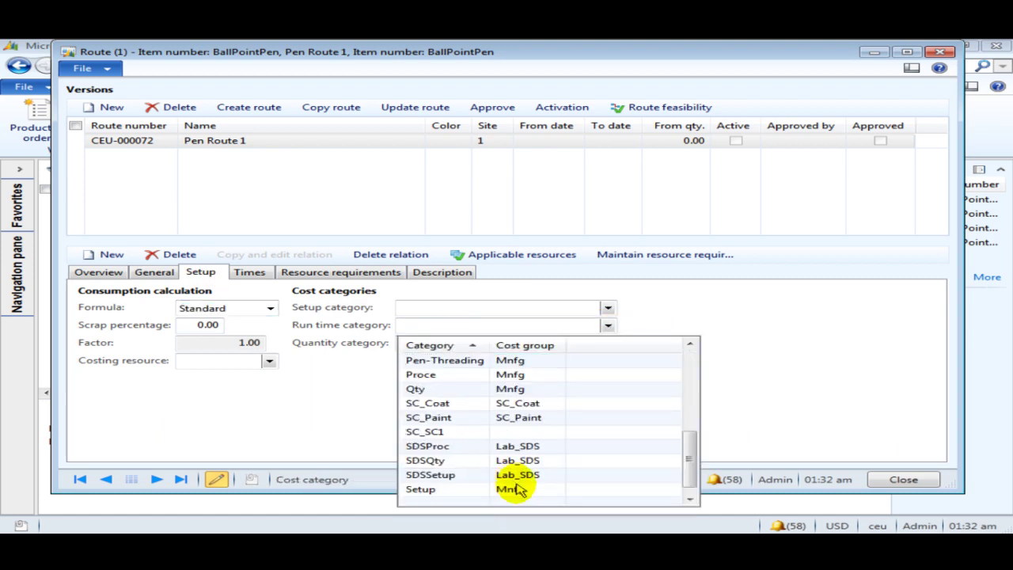
scroll(444, 420, "up", 1)
left_click(428, 388)
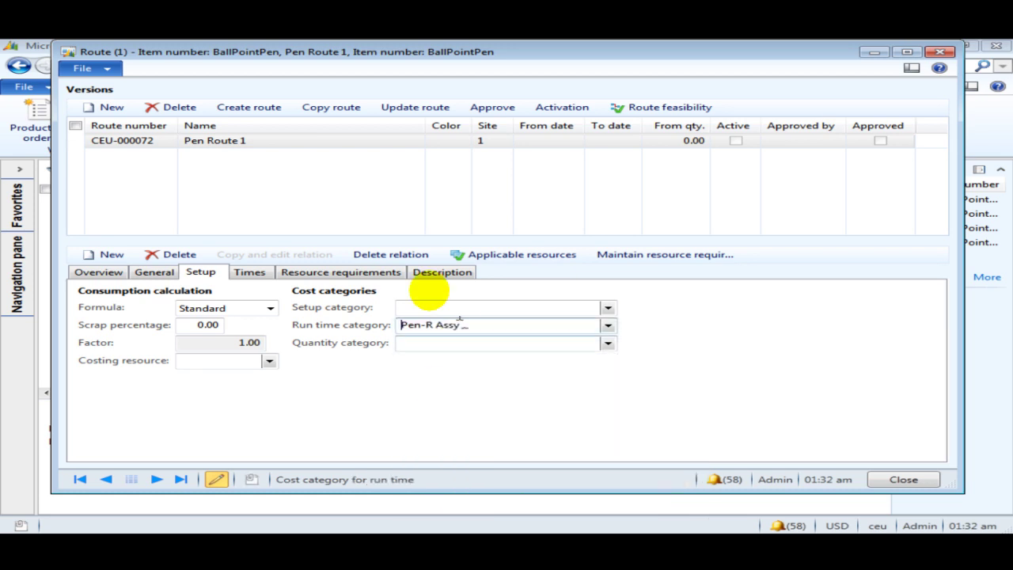
left_click(249, 272)
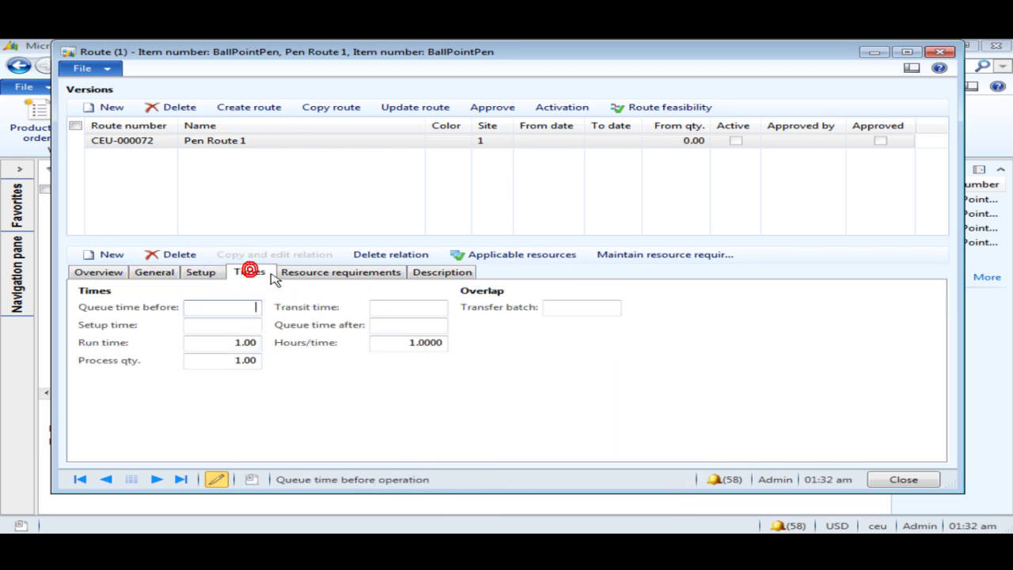
Add the resource Pen-R Assy as a requirement of operation 20 without transferring its default costing values, and enable it for operation scheduling
left_click(324, 273)
left_click(108, 369)
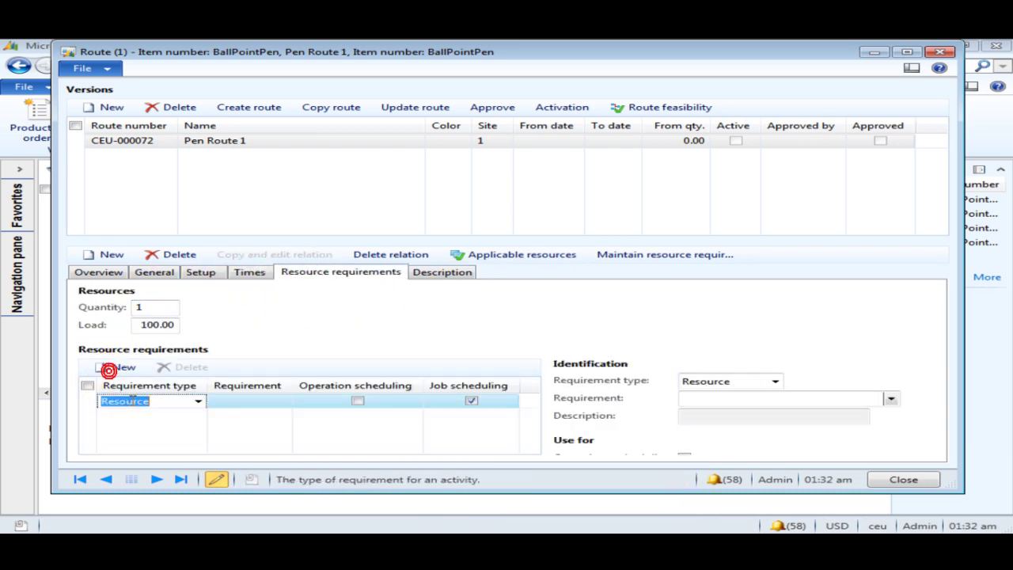
left_click(256, 400)
left_click(282, 401)
scroll(337, 354, "down", 5)
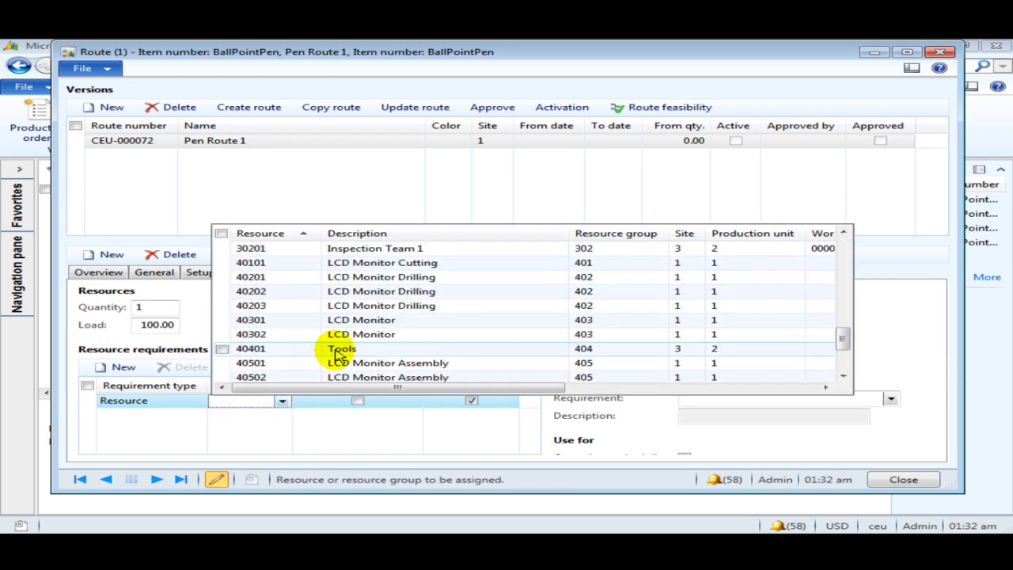
scroll(271, 369, "down", 5)
left_click(303, 320)
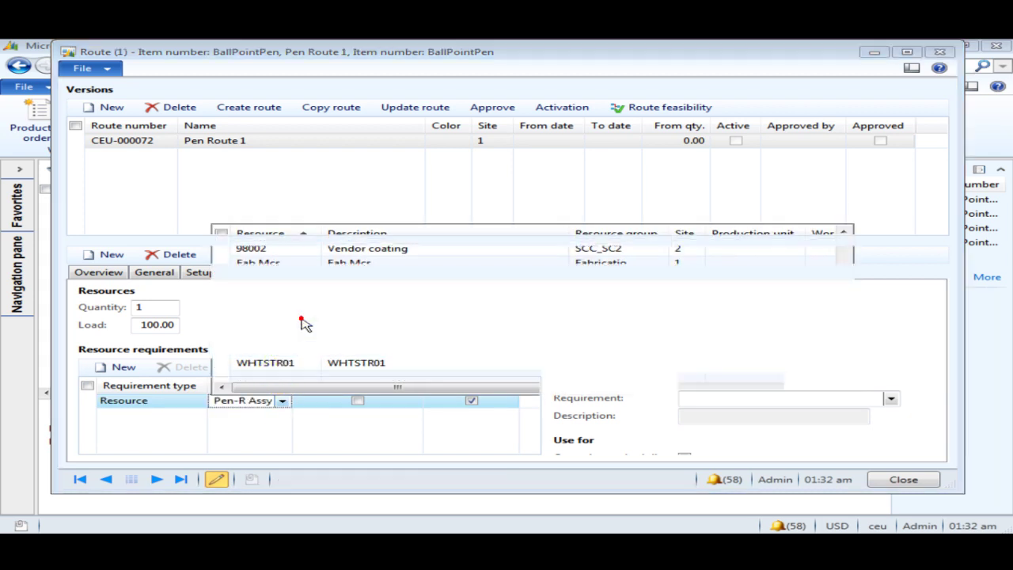
left_click(702, 342)
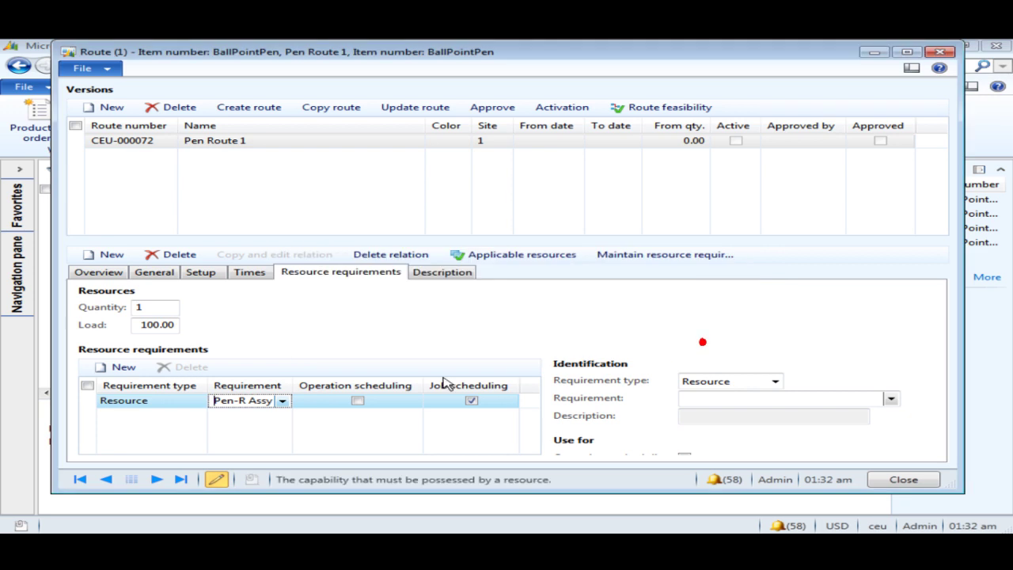
left_click(362, 402)
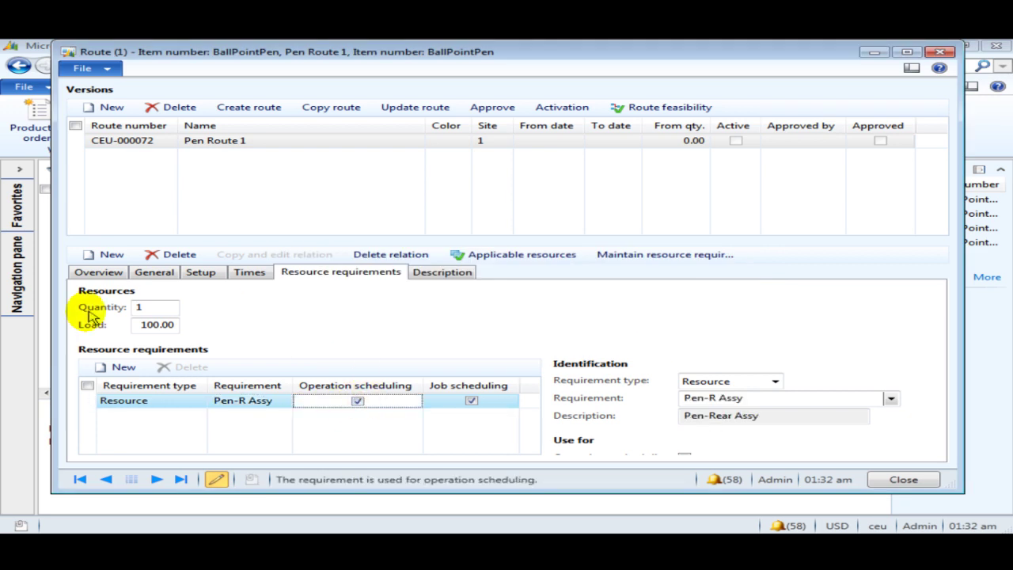
Add operation line 30 to Pen Route 1 with the operation Pen F Assy
left_click(115, 272)
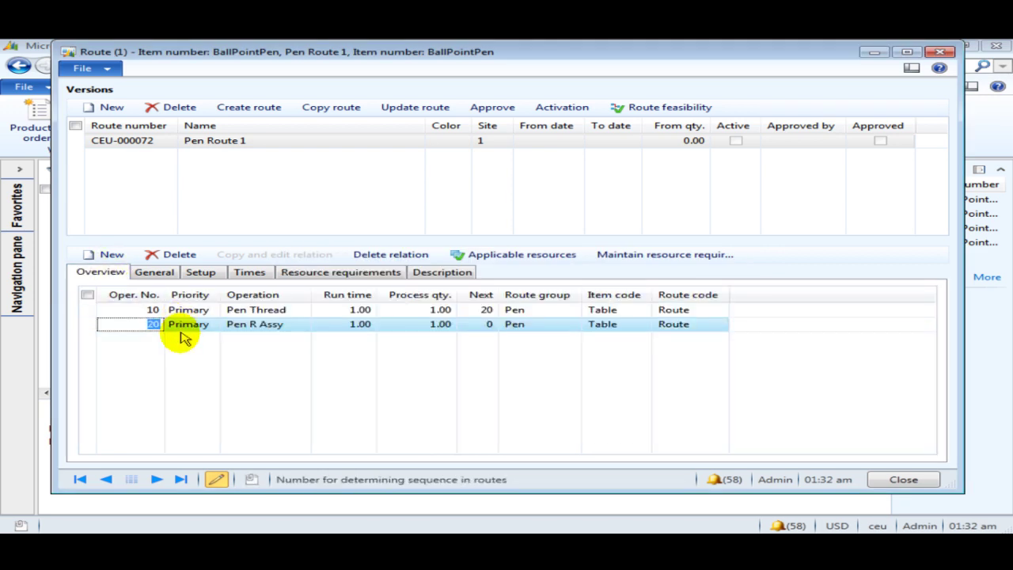
key("Down")
left_click(258, 338)
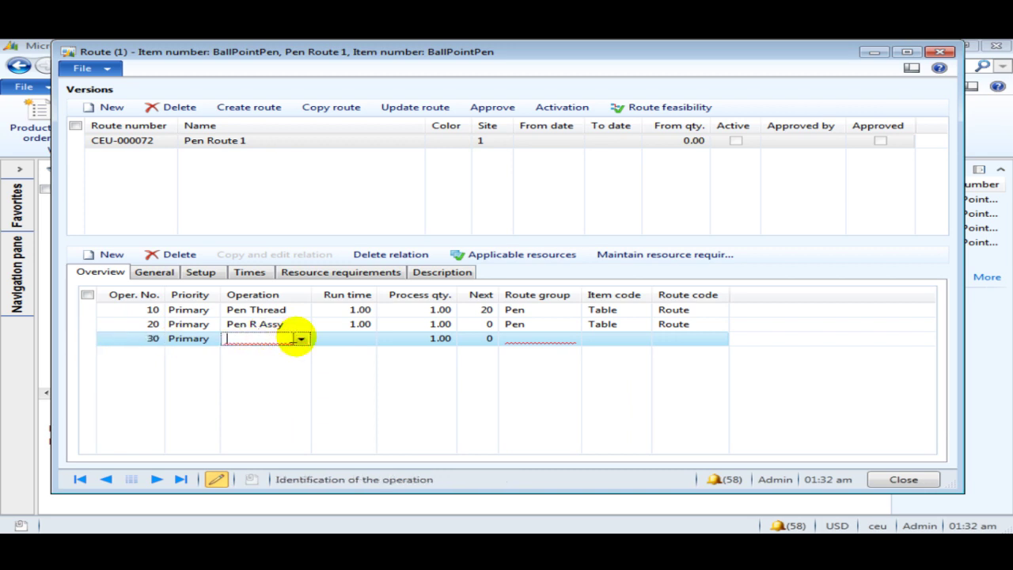
left_click(303, 339)
scroll(304, 411, "down", 5)
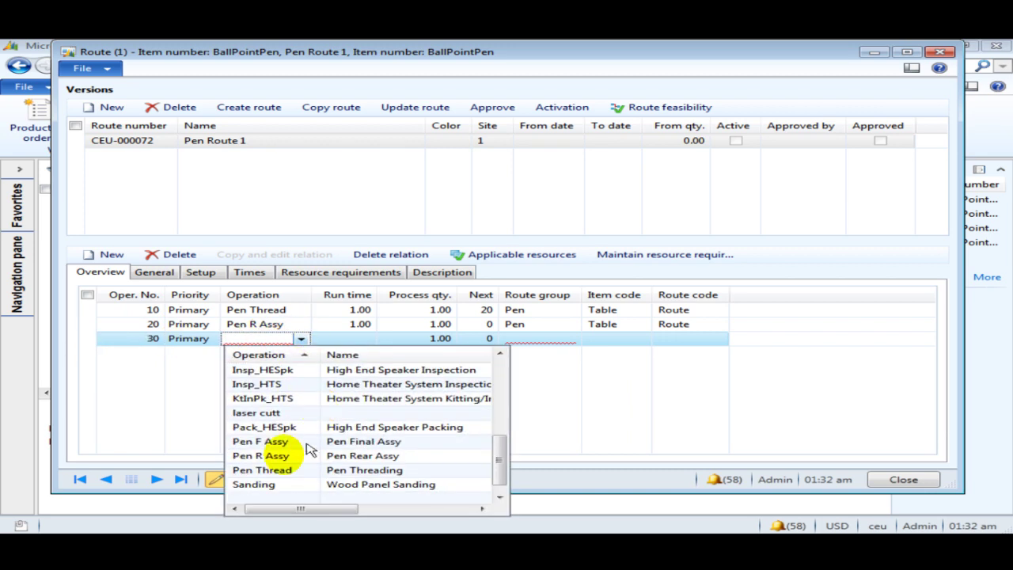
left_click(267, 442)
Set the run time of operation 30 to 2.00 and its route group to Pen
left_click(373, 339)
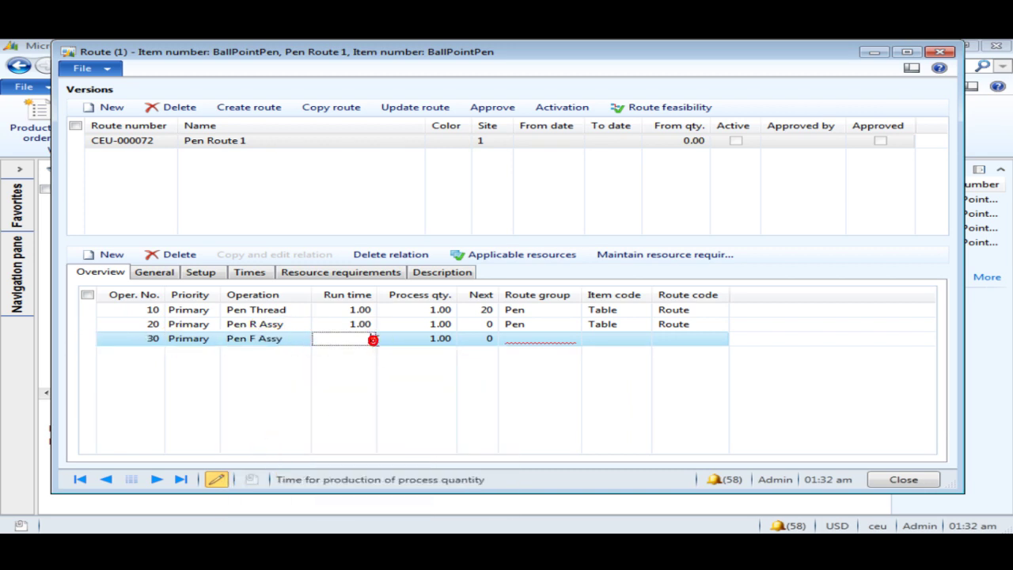
type("2")
left_click(513, 339)
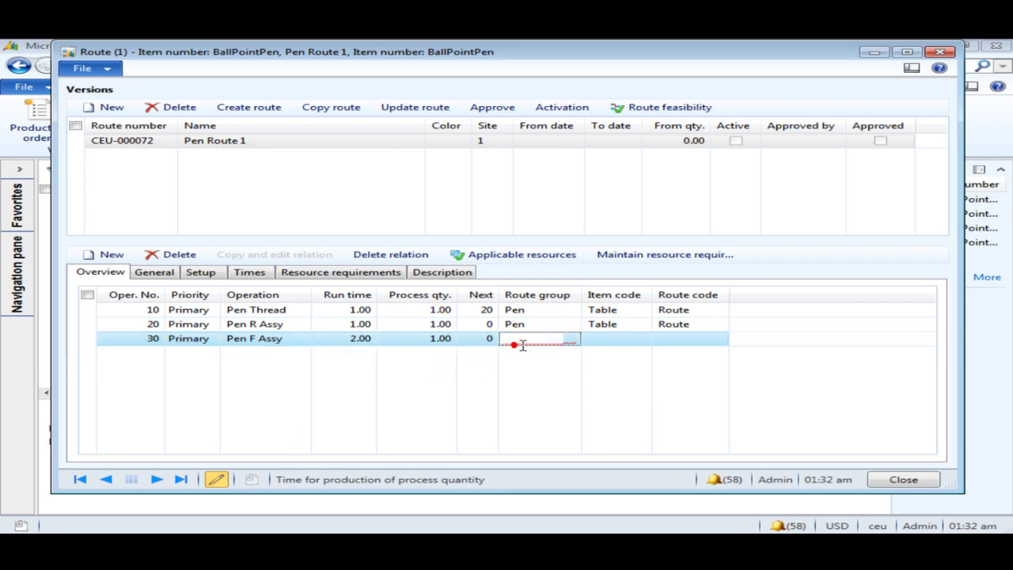
type("Pen")
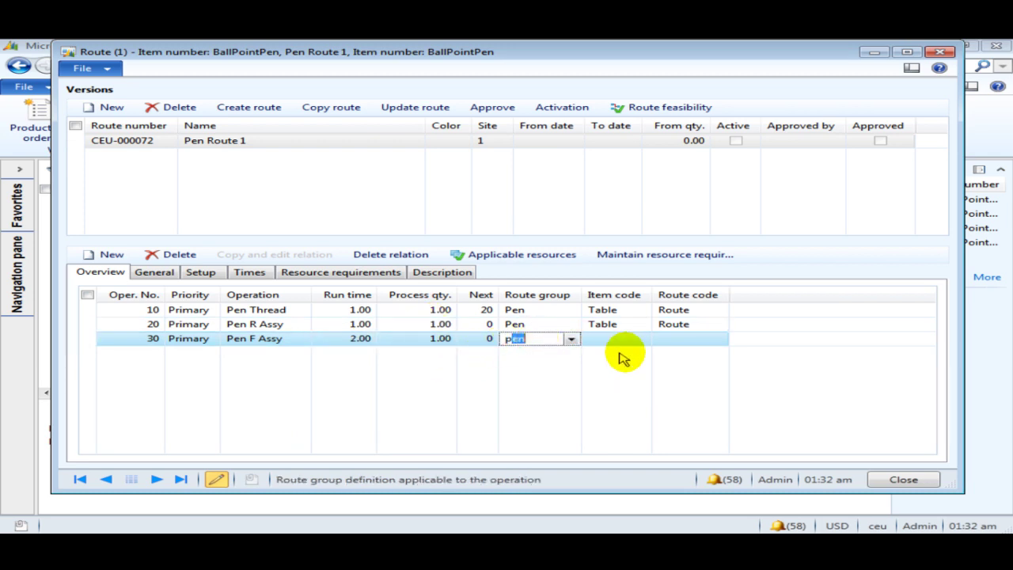
left_click(617, 339)
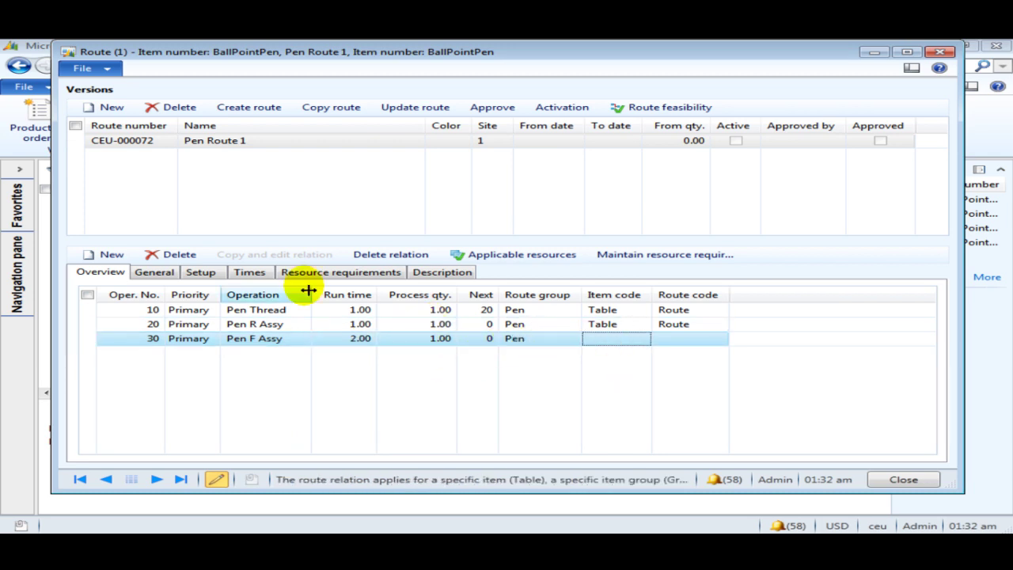
Set the run time cost category of operation 30 to Pen F assy and review the operation's times
left_click(200, 272)
left_click(555, 326)
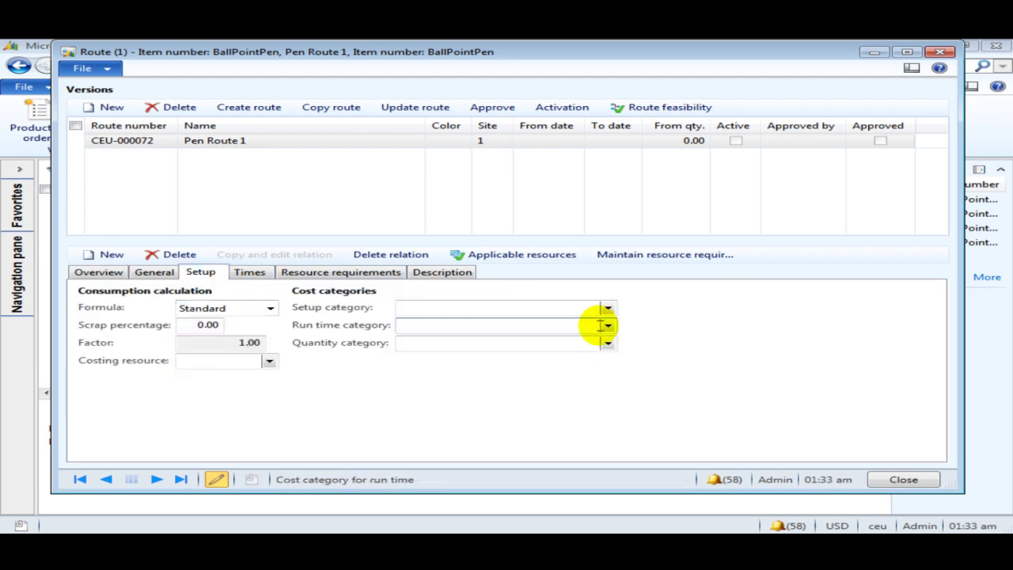
left_click(607, 326)
scroll(509, 418, "down", 10)
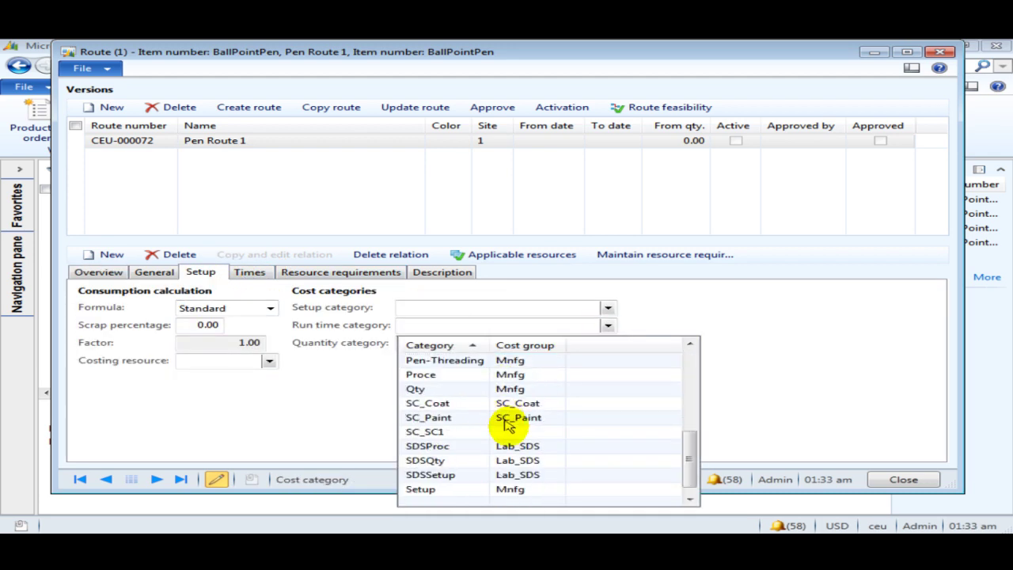
scroll(461, 399, "up", 1)
left_click(454, 375)
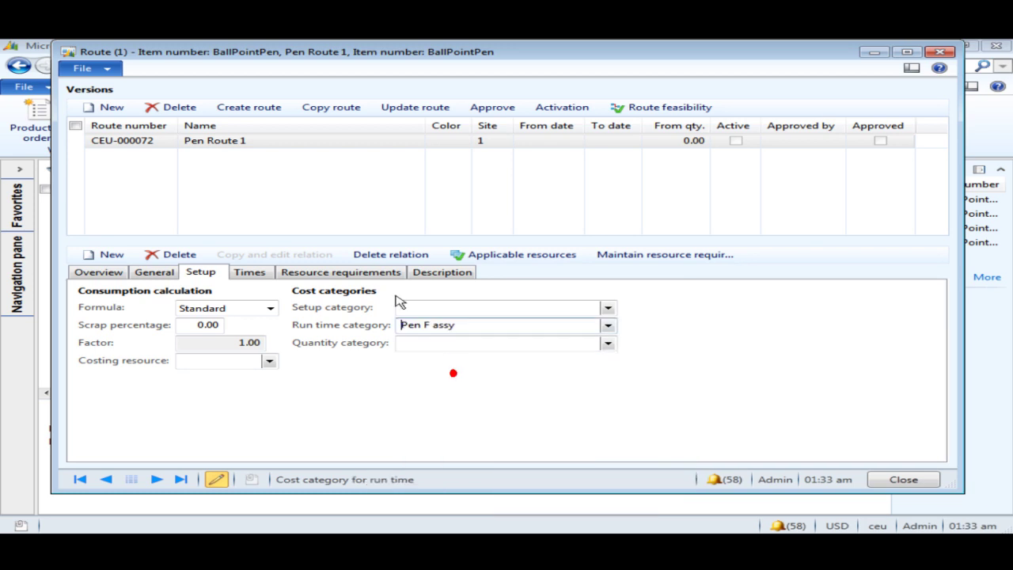
left_click(249, 272)
Add the resource Pen-F Assy as a requirement of operation 30 without transferring its default costing values, and enable it for operation scheduling
left_click(301, 272)
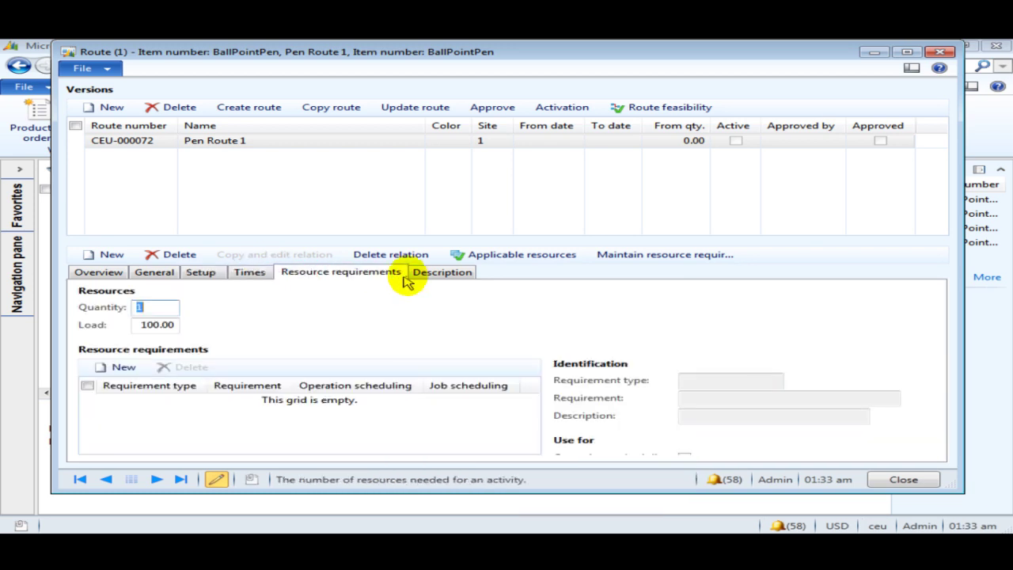
left_click(115, 367)
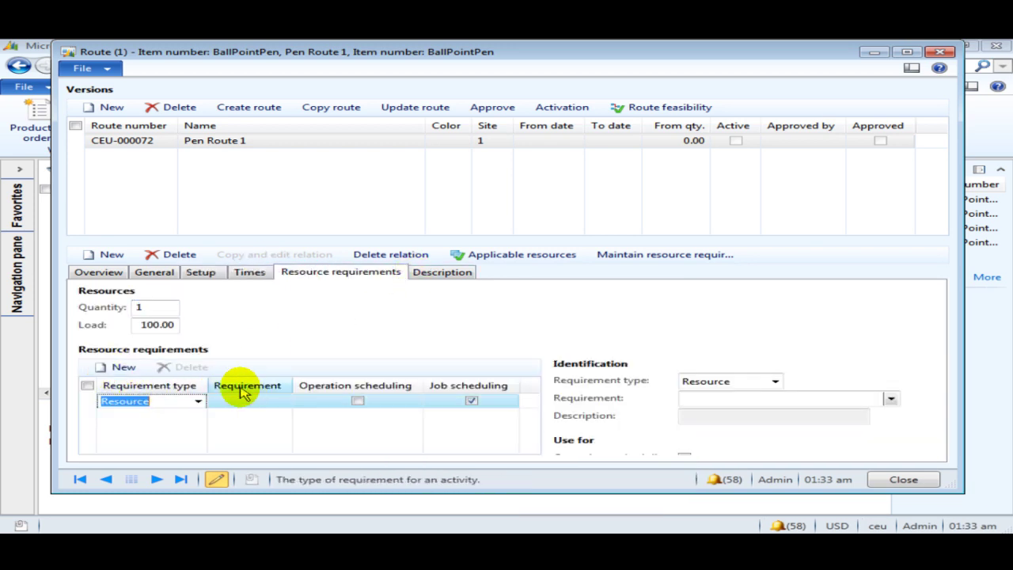
left_click(256, 406)
left_click(281, 402)
scroll(308, 380, "down", 10)
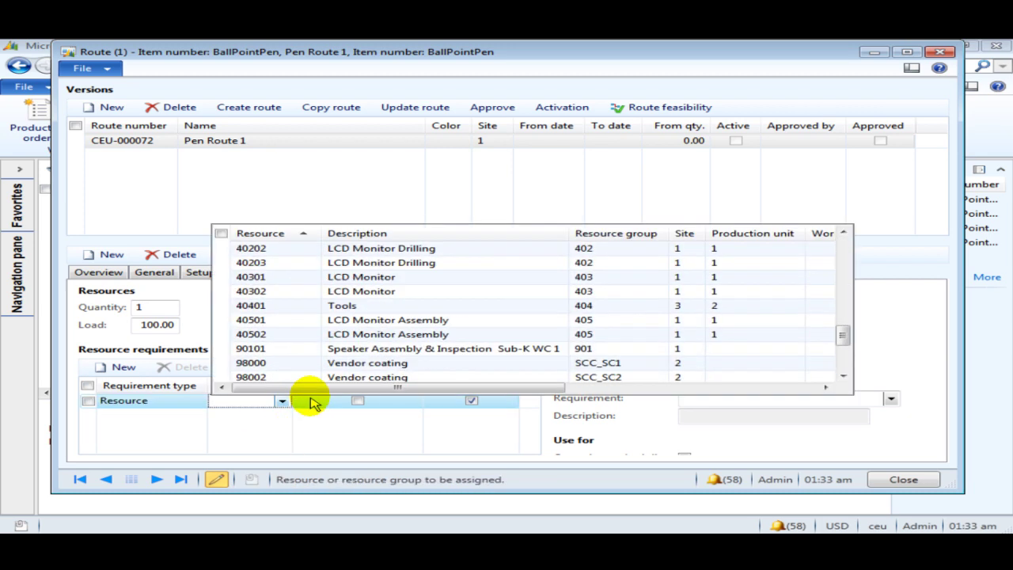
scroll(304, 363, "down", 2)
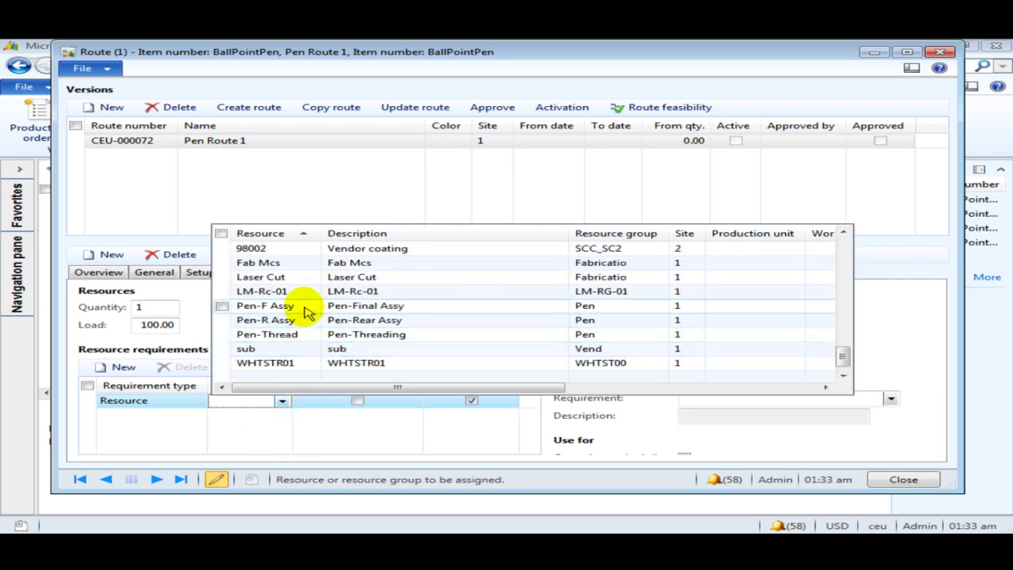
left_click(304, 309)
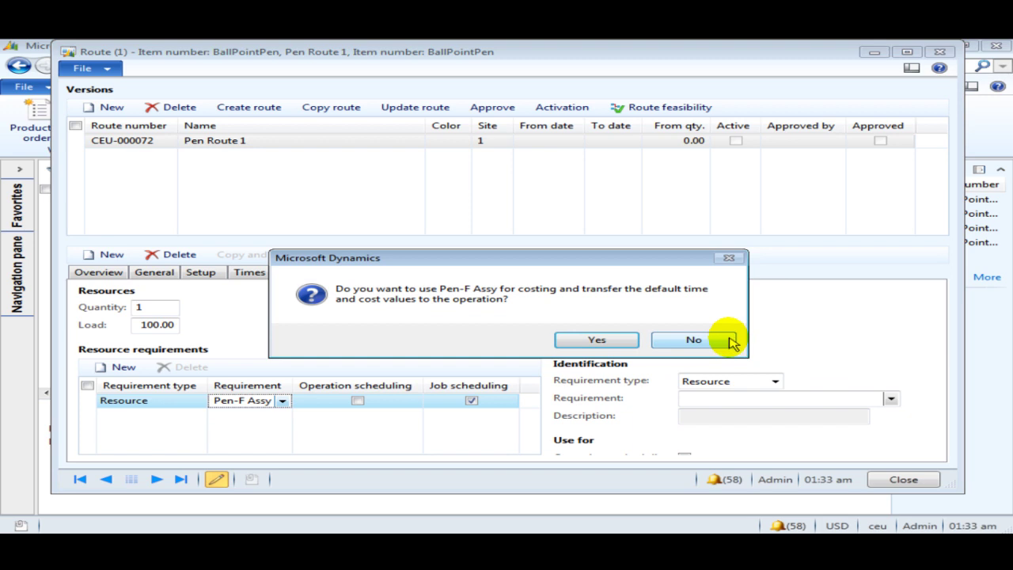
left_click(728, 339)
left_click(358, 401)
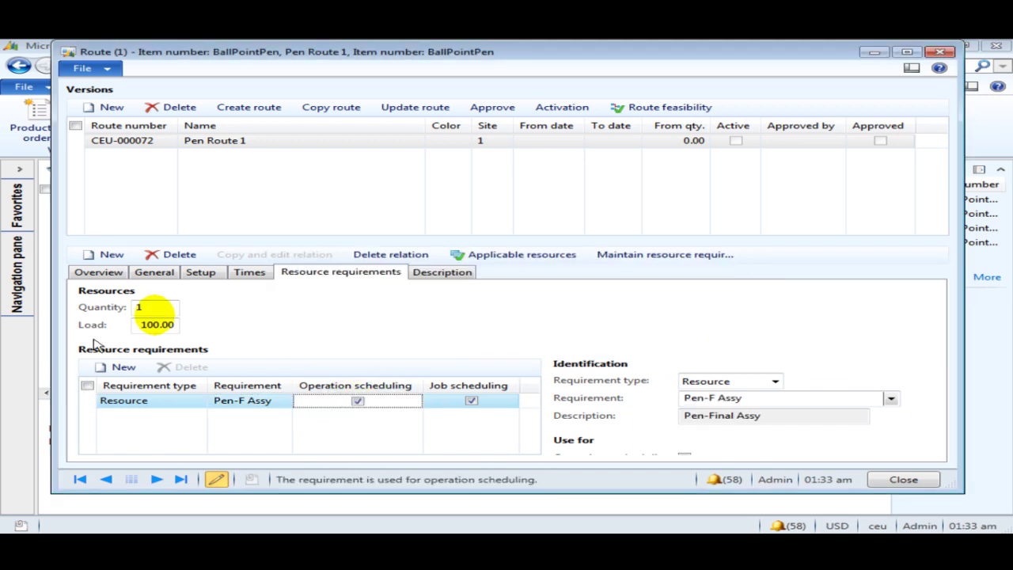
Set the next operation of line 20 to 30, keeping line 30 as the last operation
left_click(94, 272)
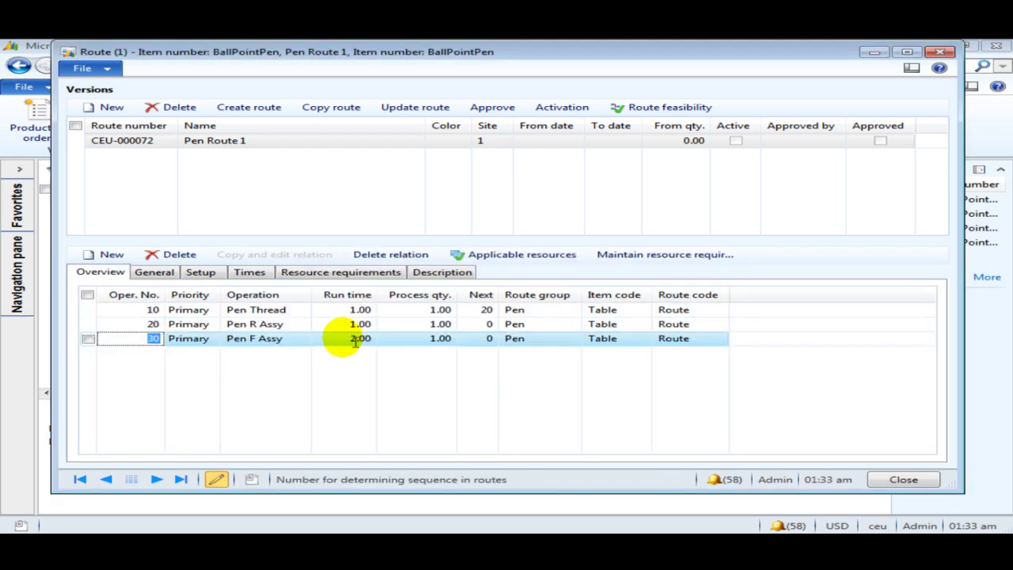
left_click(479, 326)
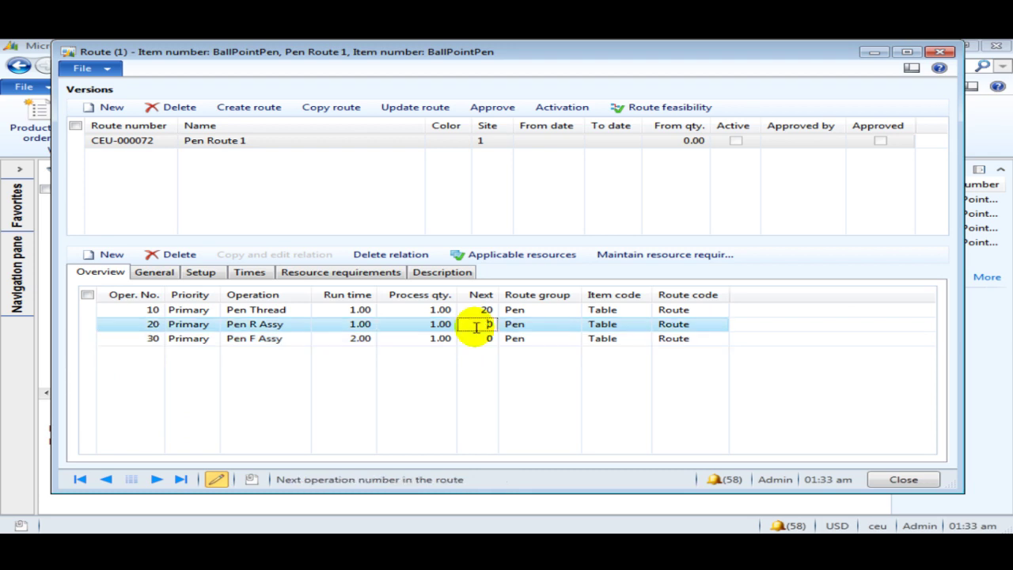
left_click(481, 339)
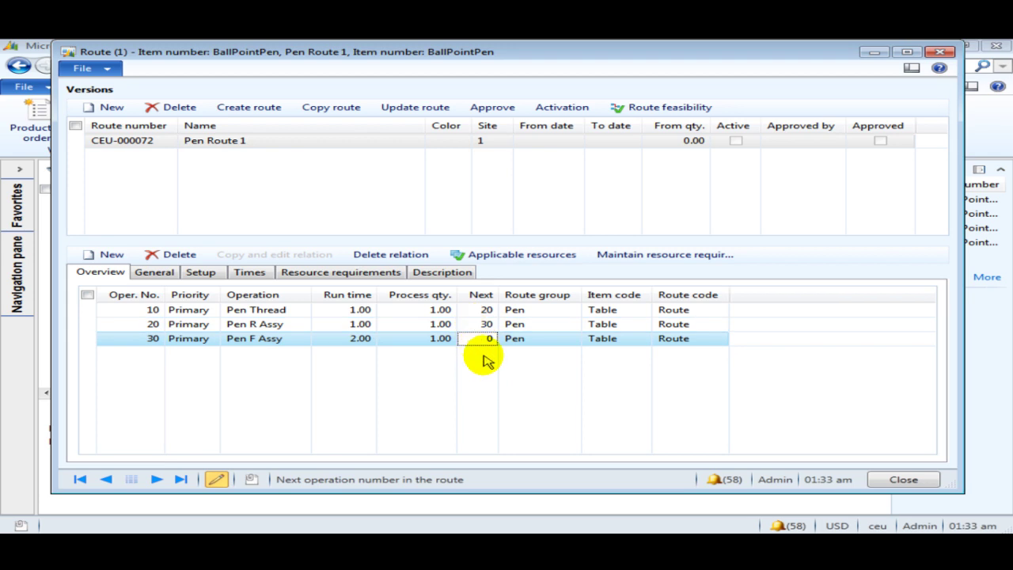
Run the route update for Pen Route 1 and dismiss the resulting message log
left_click(431, 111)
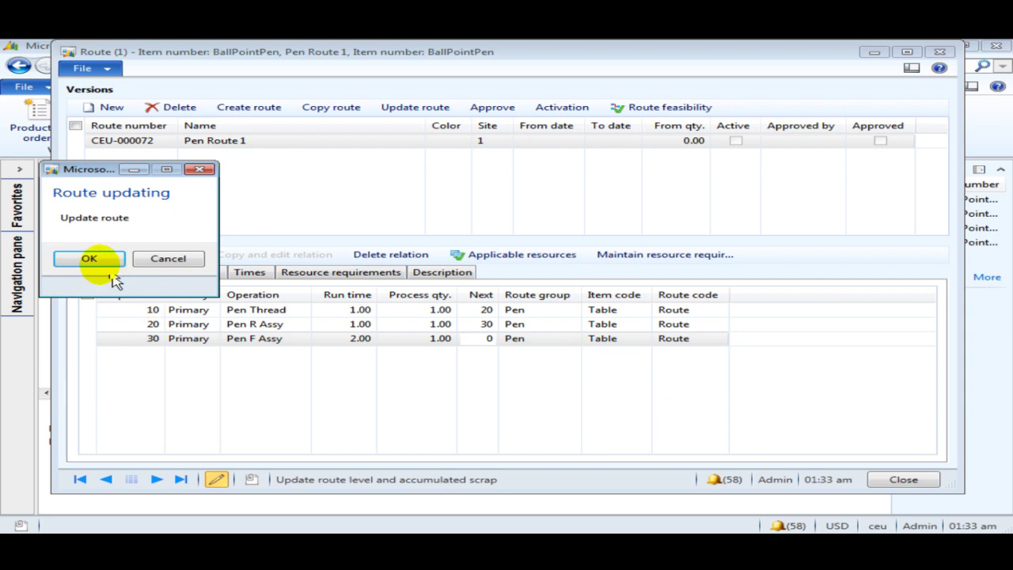
left_click(89, 259)
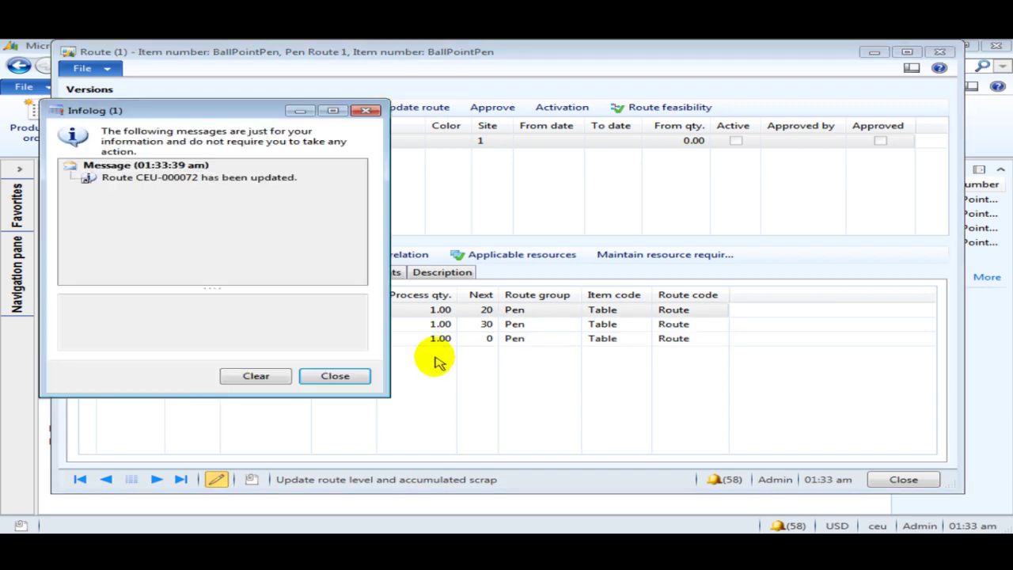
left_click(334, 376)
Approve Pen Route 1 with the proposed approver and activate the route version
left_click(492, 107)
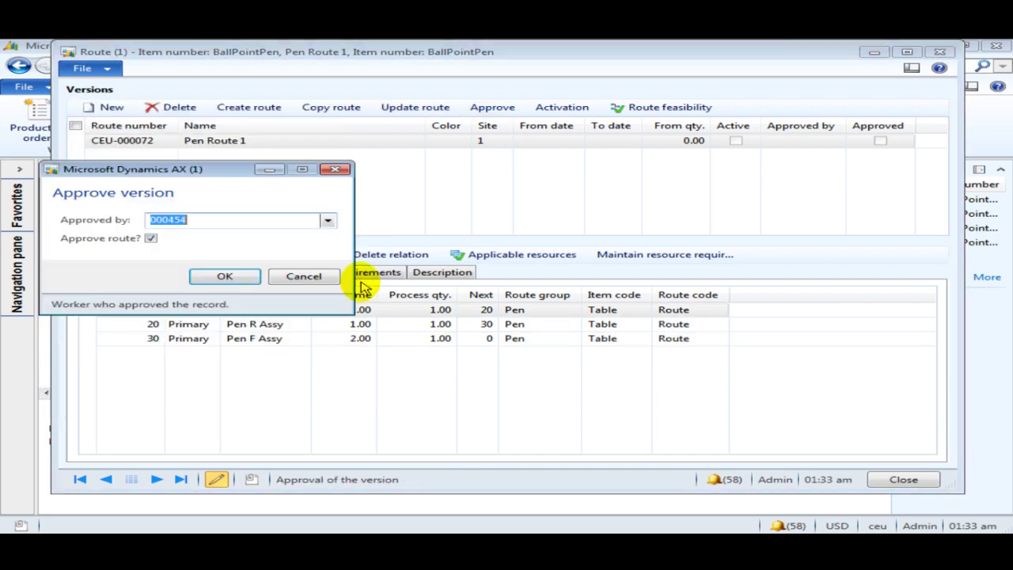
left_click(225, 276)
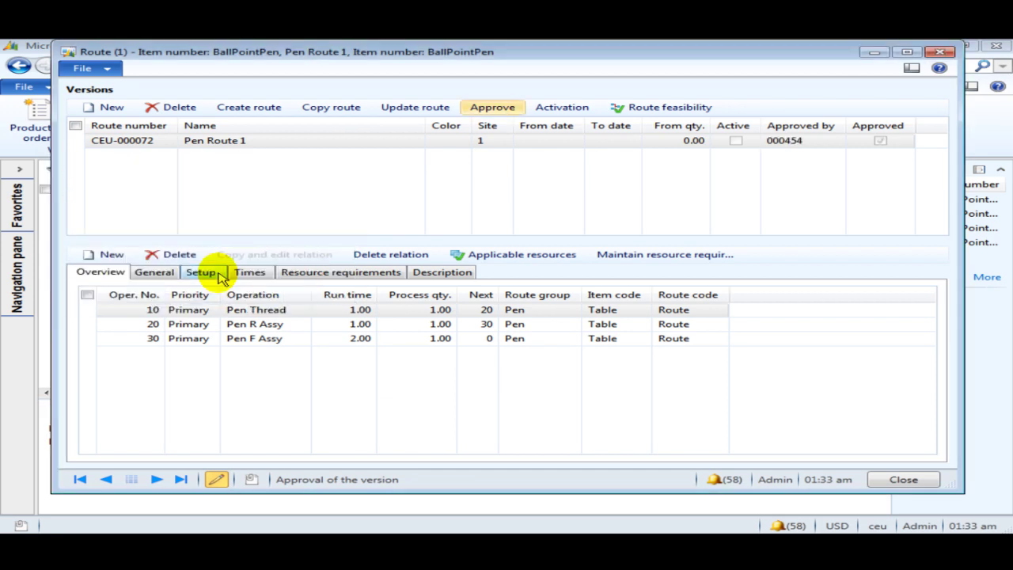
left_click(558, 107)
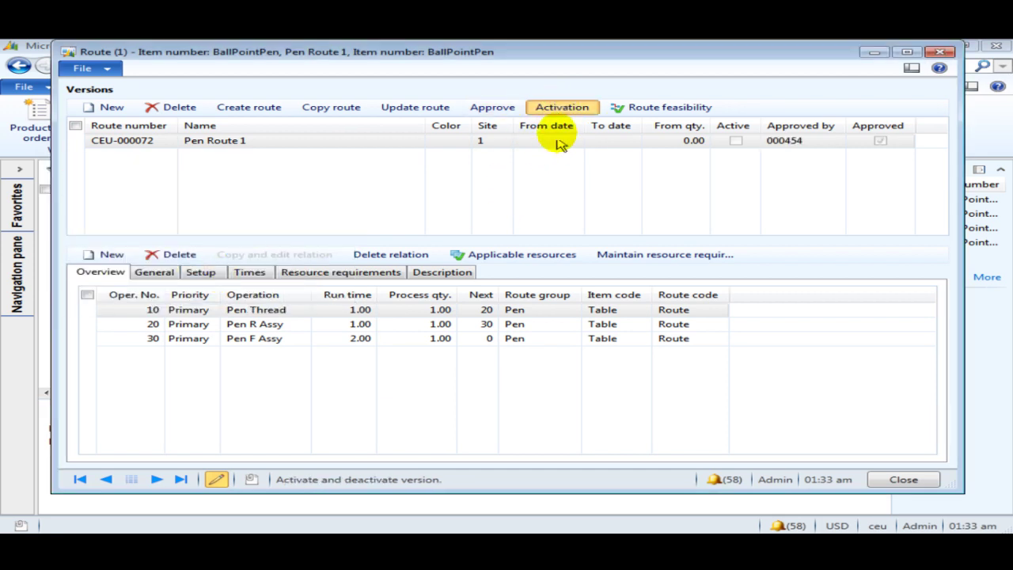
left_click(133, 140)
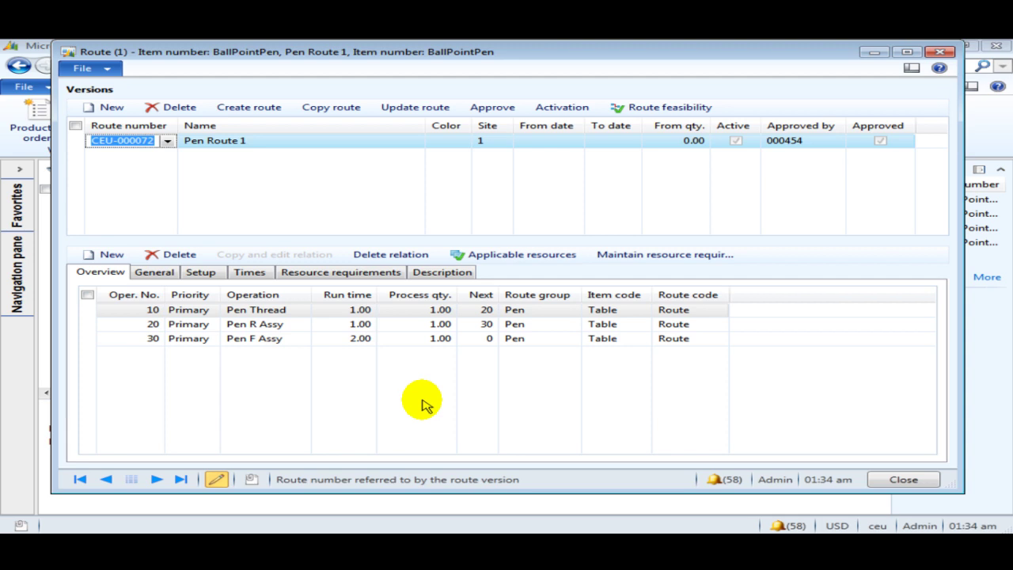
left_click(249, 142)
left_click(114, 140)
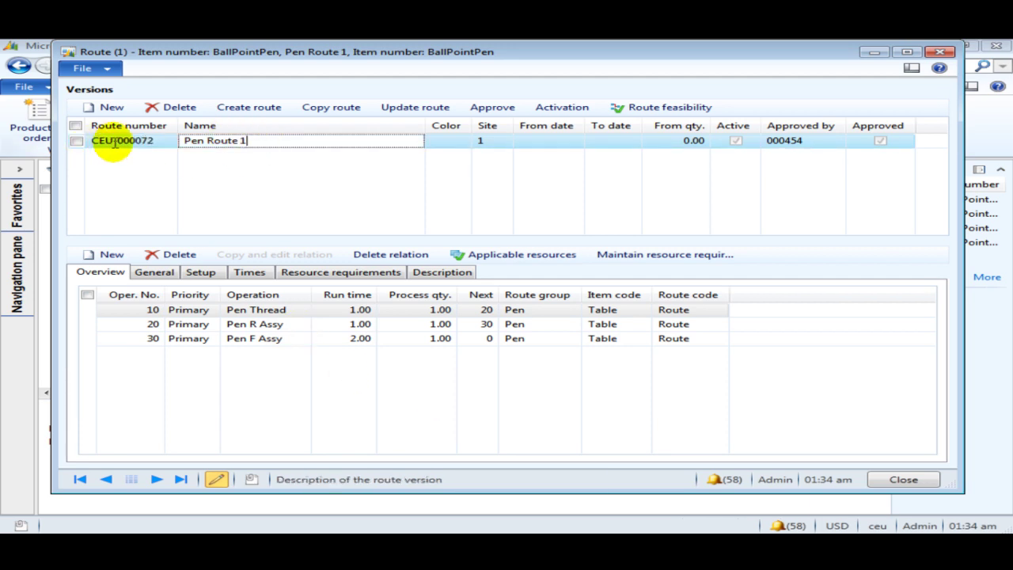
Create a second route named Pen Route 2 for site 1 by copying Pen Route 1 with the default copy settings
left_click(275, 108)
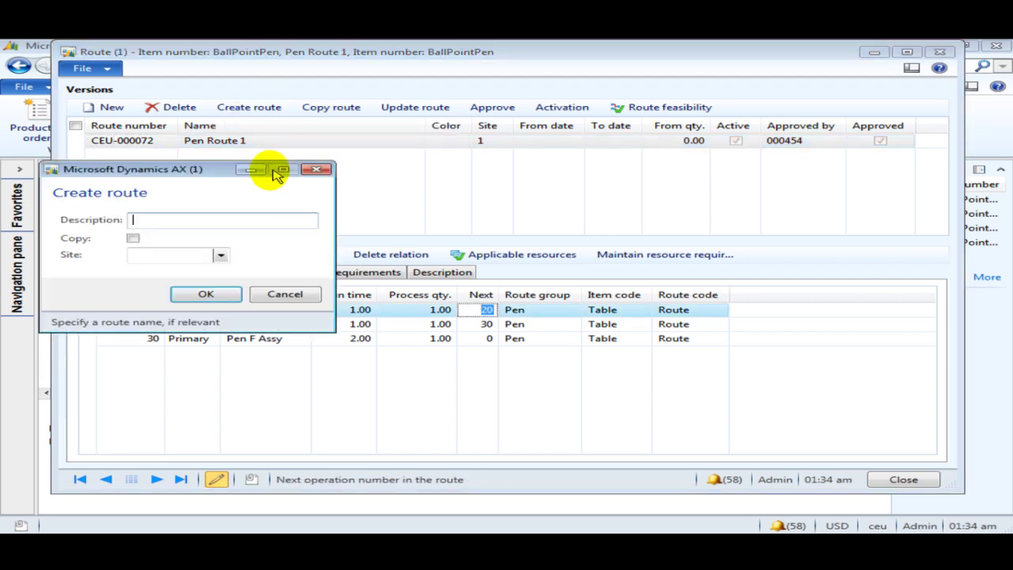
left_click(132, 240)
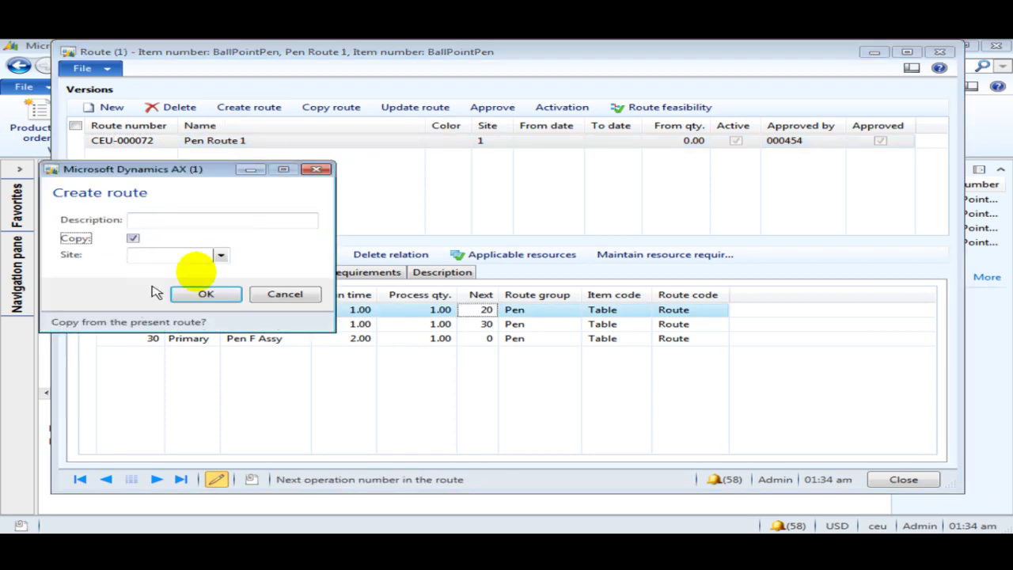
left_click(221, 255)
left_click(180, 295)
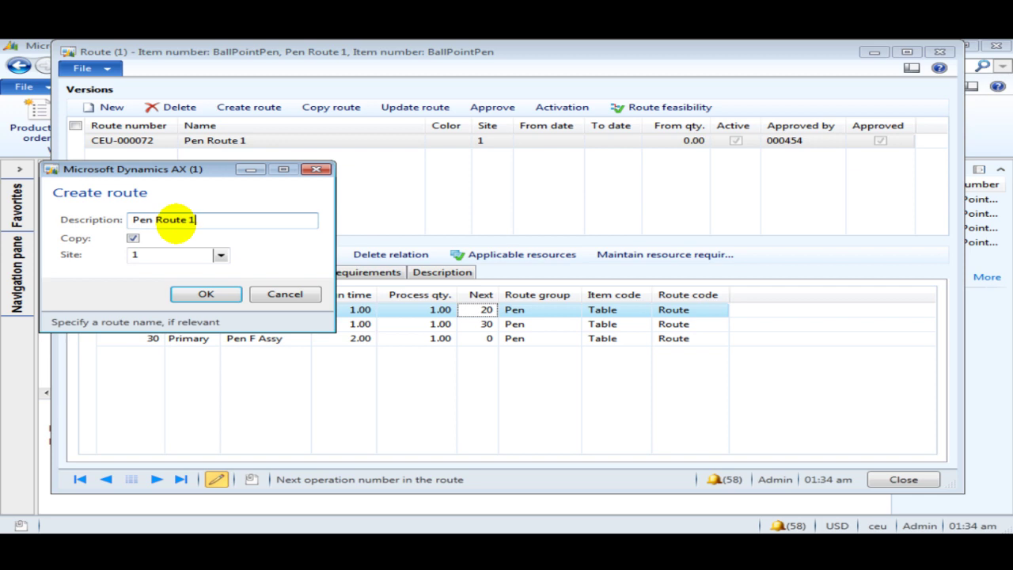
left_click(204, 294)
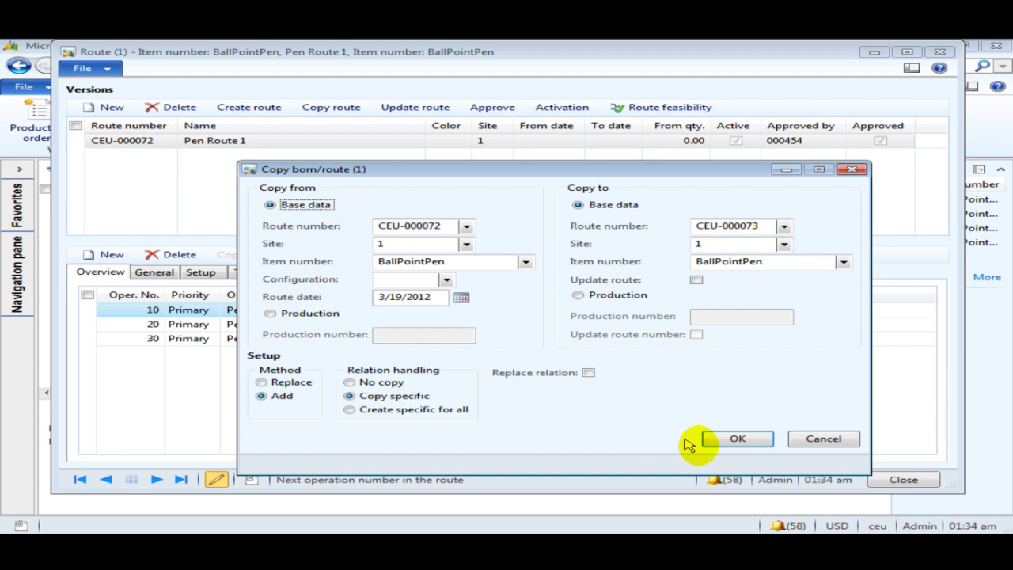
left_click(753, 440)
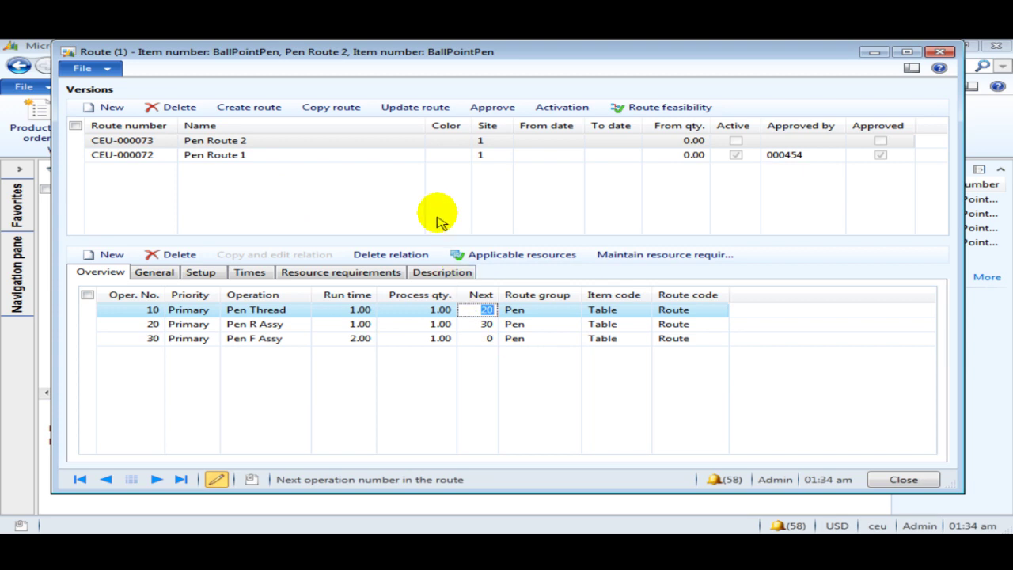
Set the color of the Pen Route 2 version to Red
left_click(456, 142)
left_click(461, 141)
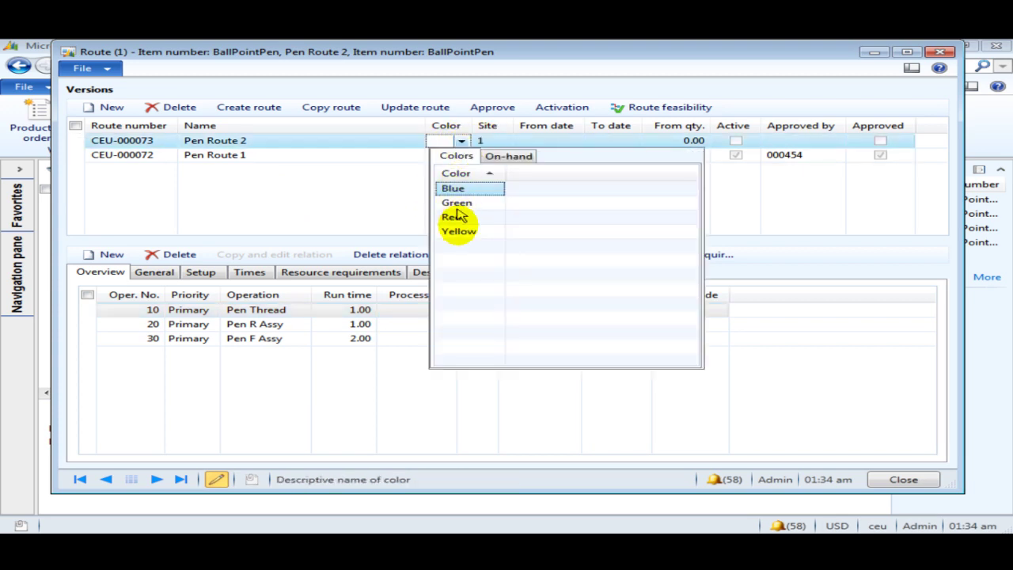
left_click(458, 218)
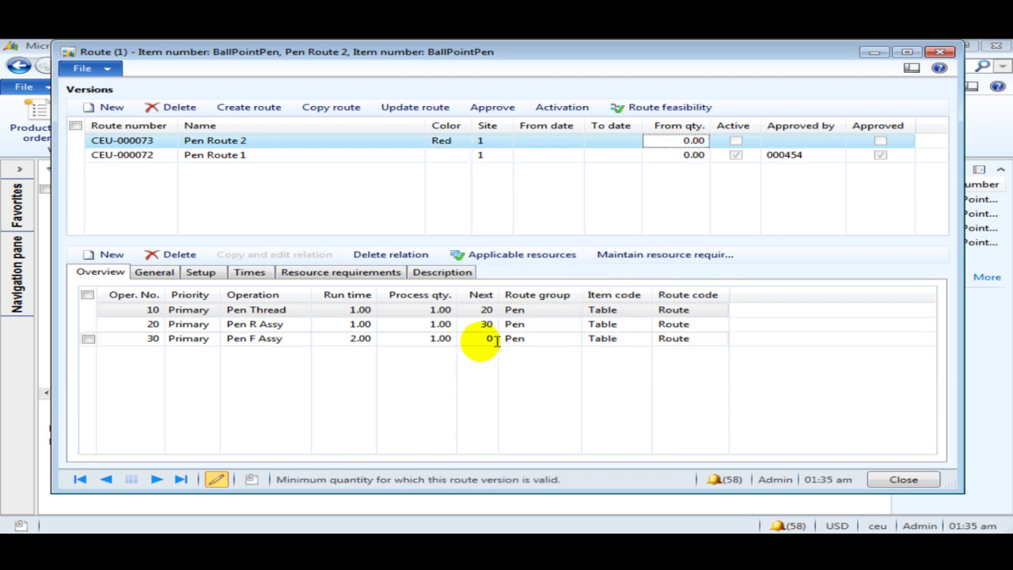
Set the run time of operation 20 in Pen Route 2 to 1.50
left_click(356, 338)
left_click(337, 322)
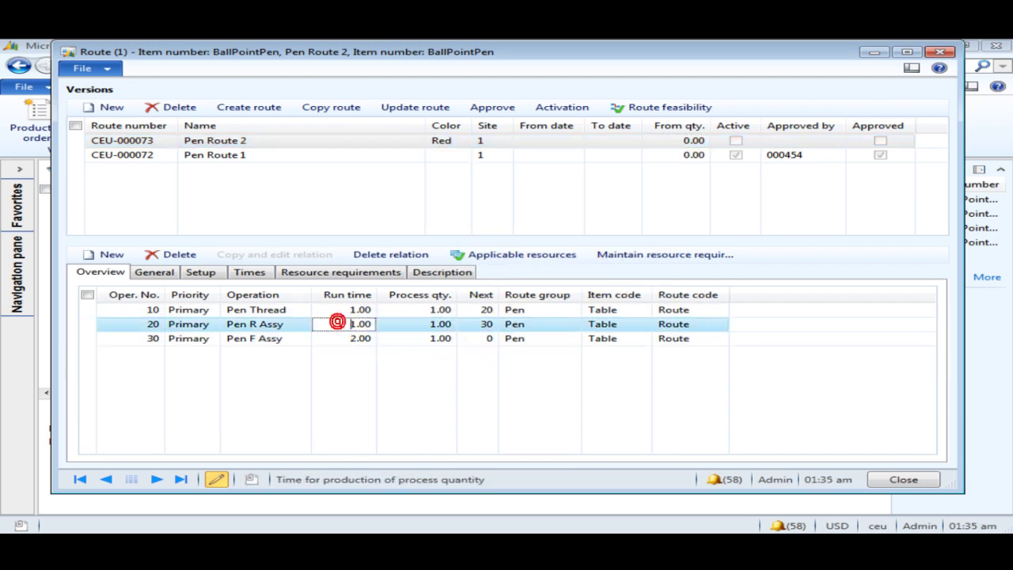
double_click(362, 323)
type("50")
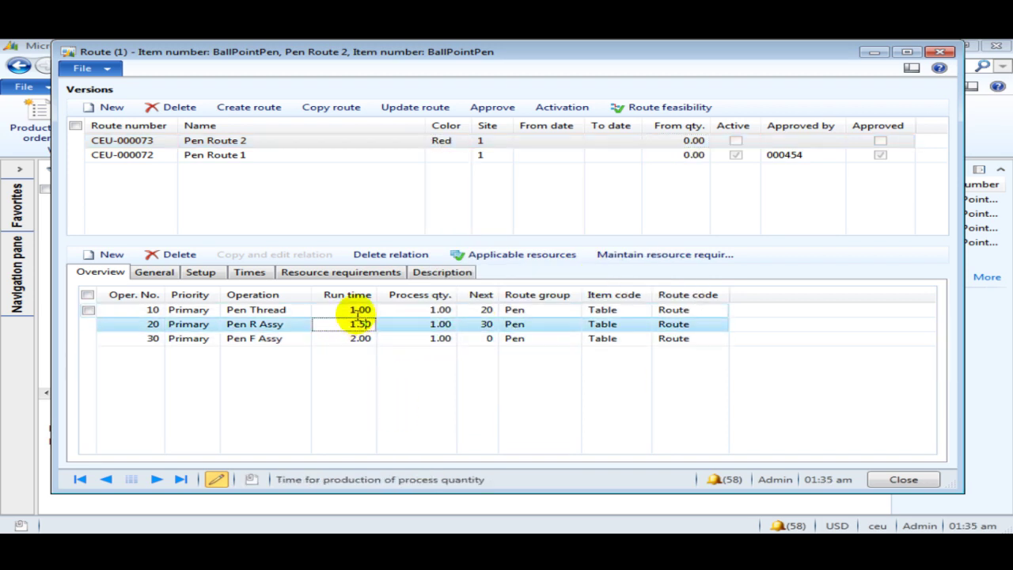
Approve the Pen Route 2 version together with its route, keeping the proposed approver
left_click(355, 310)
left_click(493, 107)
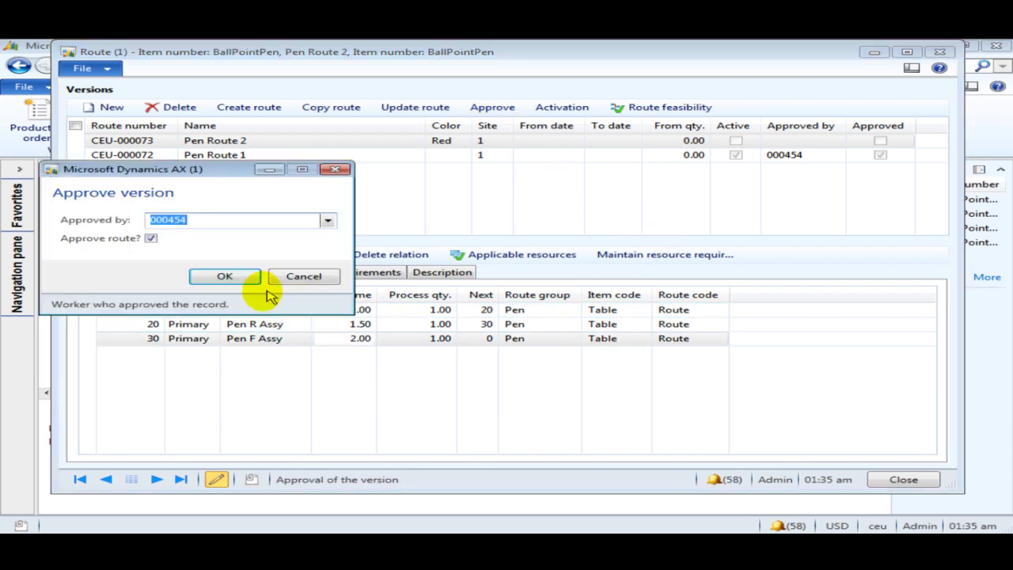
left_click(226, 276)
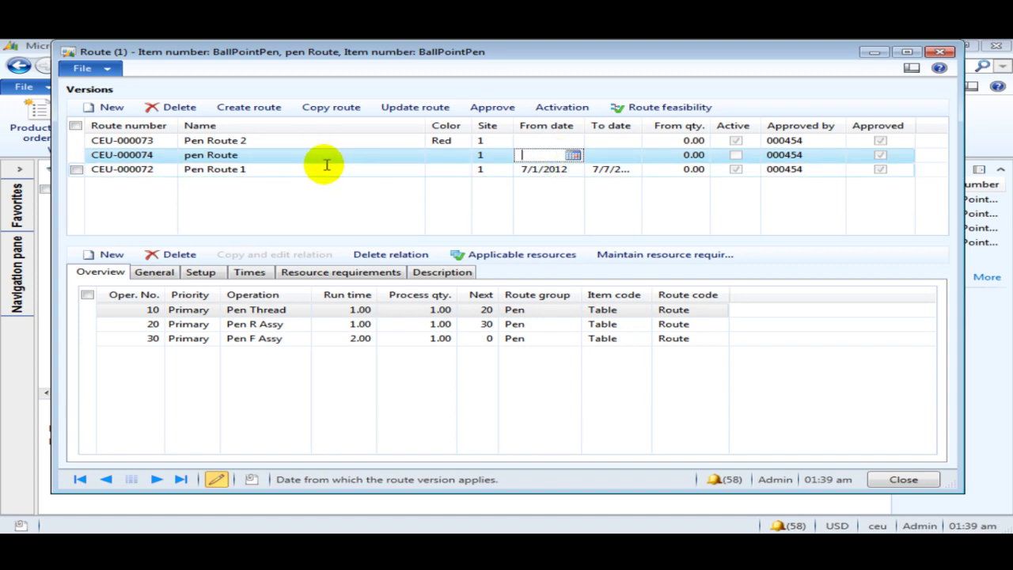
Set the validity period of the inactive pen Route version from 7/3/2012 to 7/9/2012
left_click(390, 160)
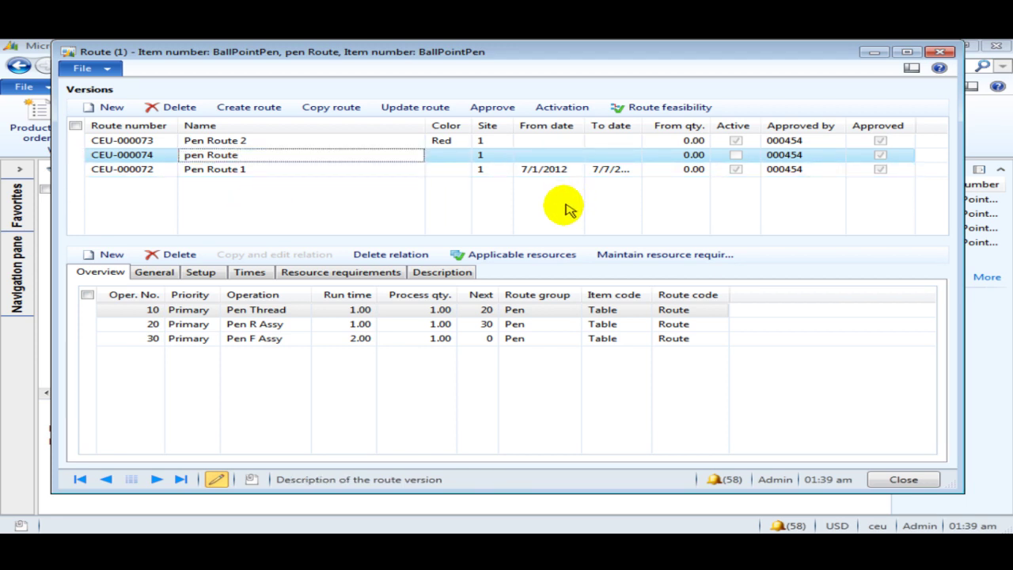
left_click(566, 169)
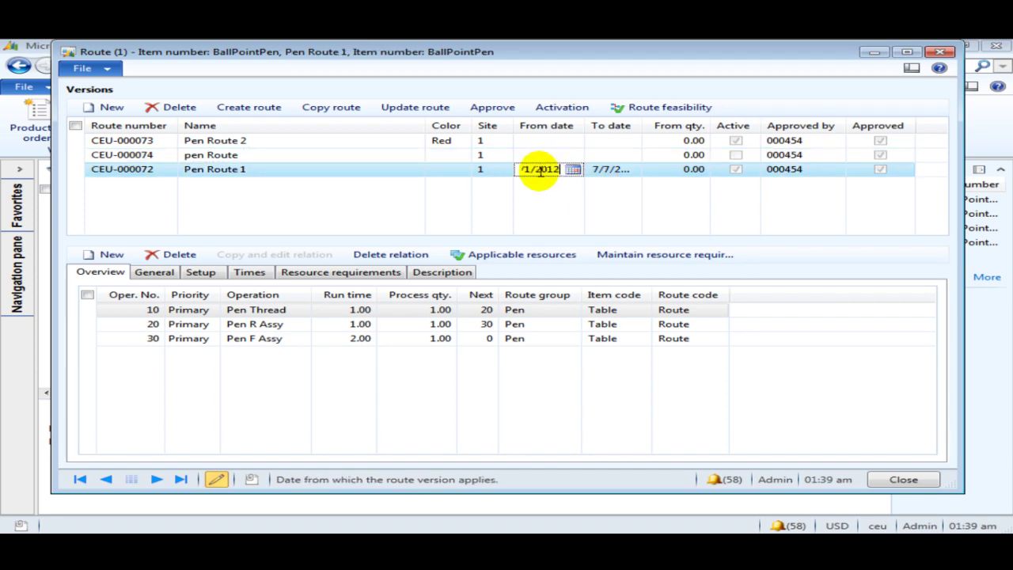
left_click(607, 169)
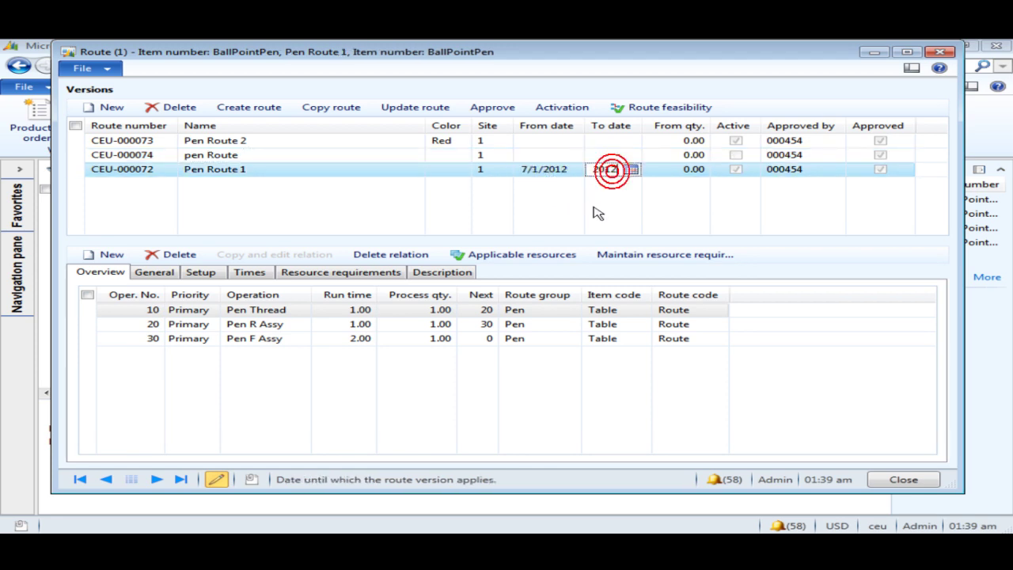
type("7/7/2012")
left_click(548, 156)
left_click(573, 155)
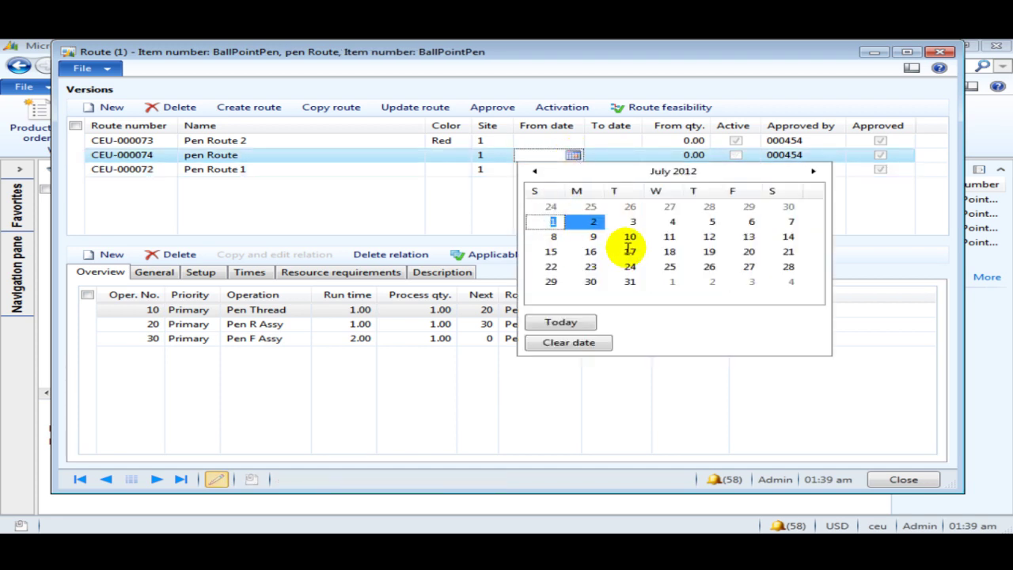
left_click(633, 221)
left_click(604, 155)
left_click(631, 155)
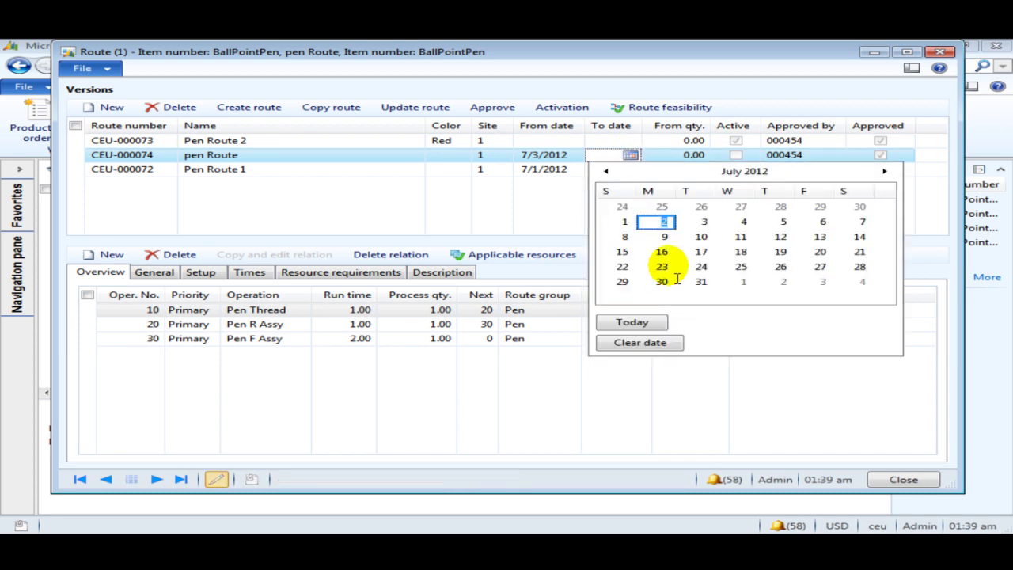
left_click(665, 237)
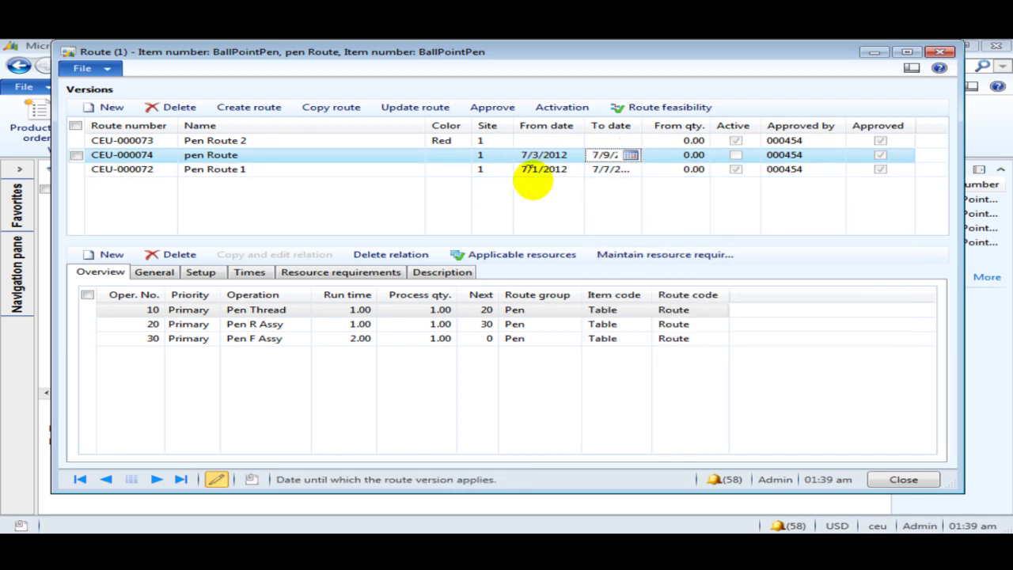
Try to activate the pen Route version with its validity period filled in
left_click(540, 174)
left_click(546, 156)
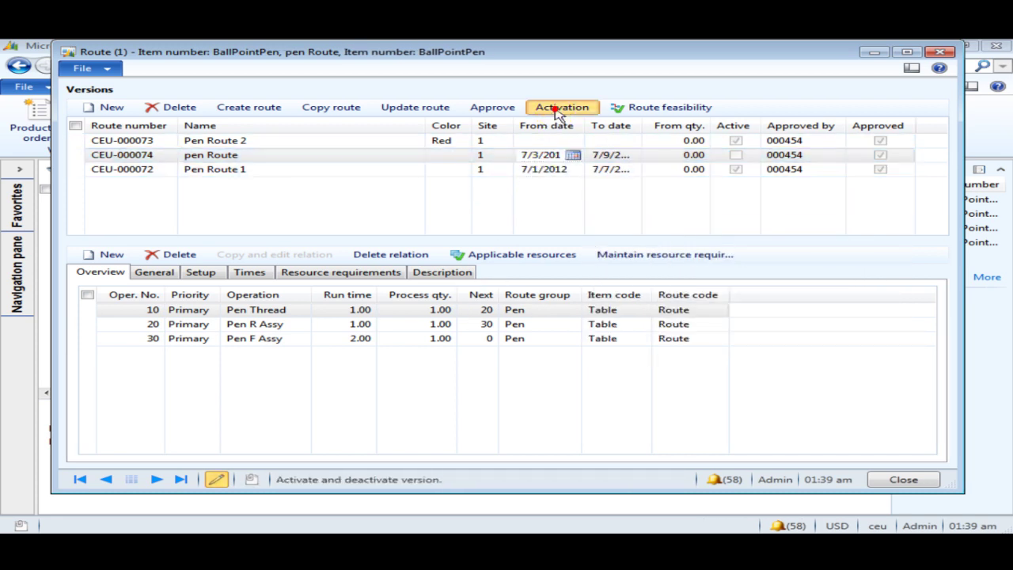
left_click(562, 107)
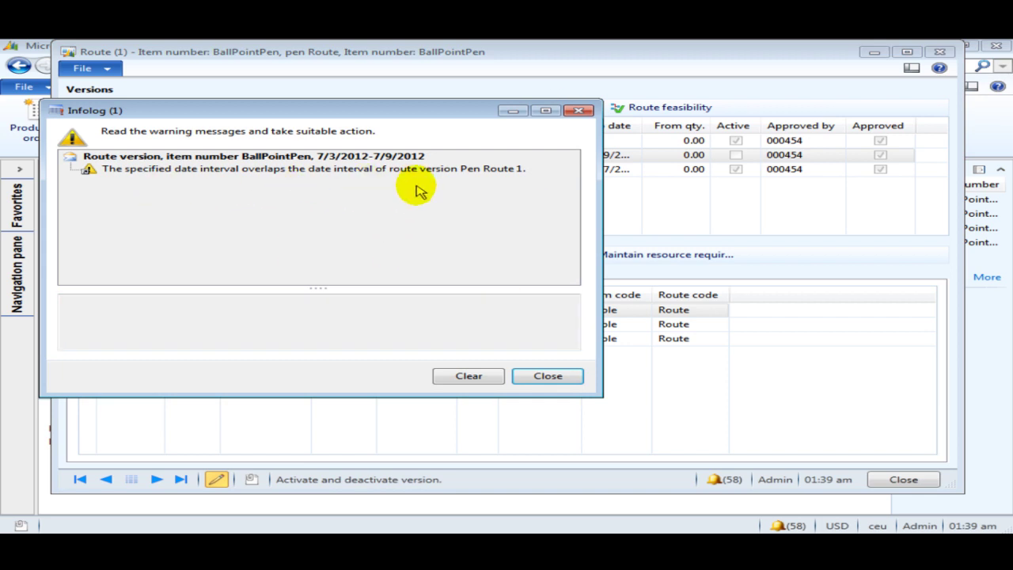
left_click(548, 376)
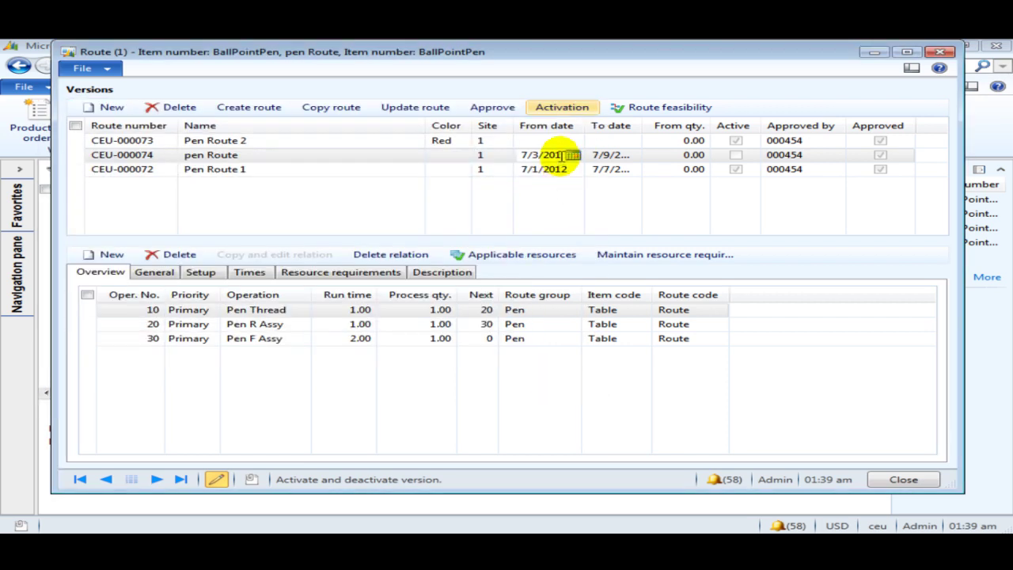
Clear the validity dates of the pen Route version and set its color to Red
left_click_drag(543, 156, 560, 155)
key("BackSpace")
key("BackSpace")
key("BackSpace")
key("BackSpace")
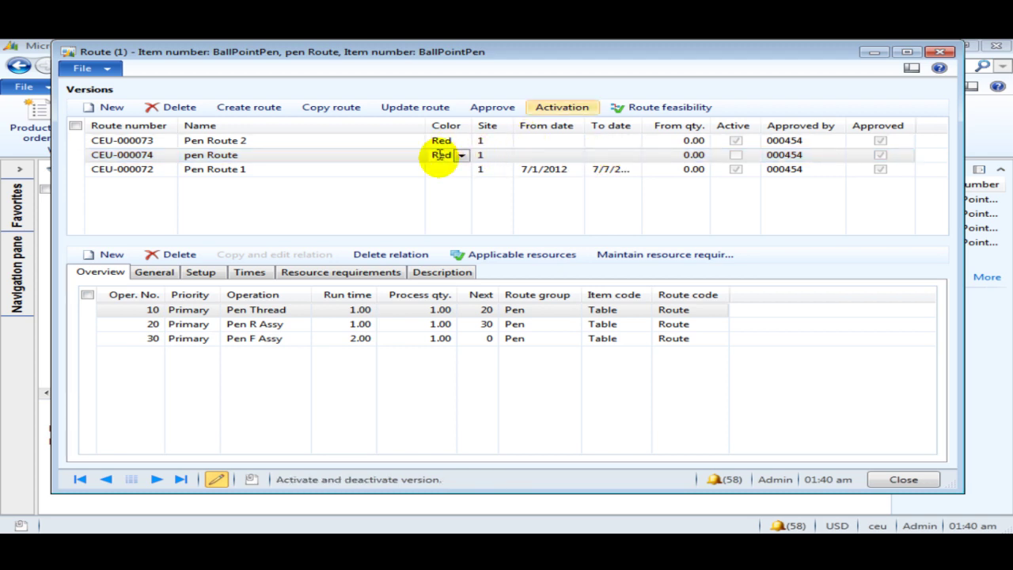
left_click(455, 158)
left_click(463, 154)
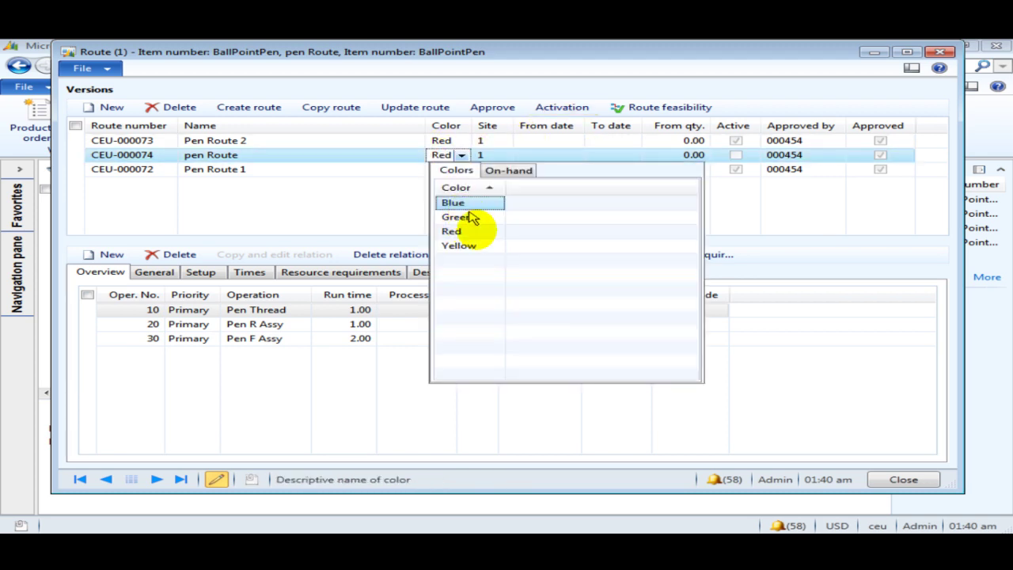
left_click(478, 233)
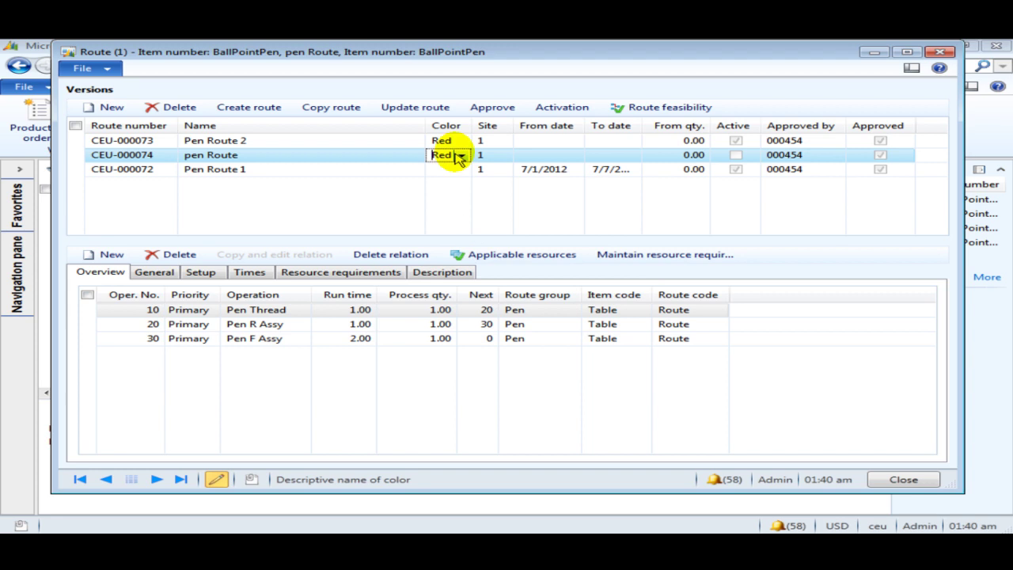
Try to activate the Red pen Route version without any validity dates
left_click(545, 140)
left_click(608, 142)
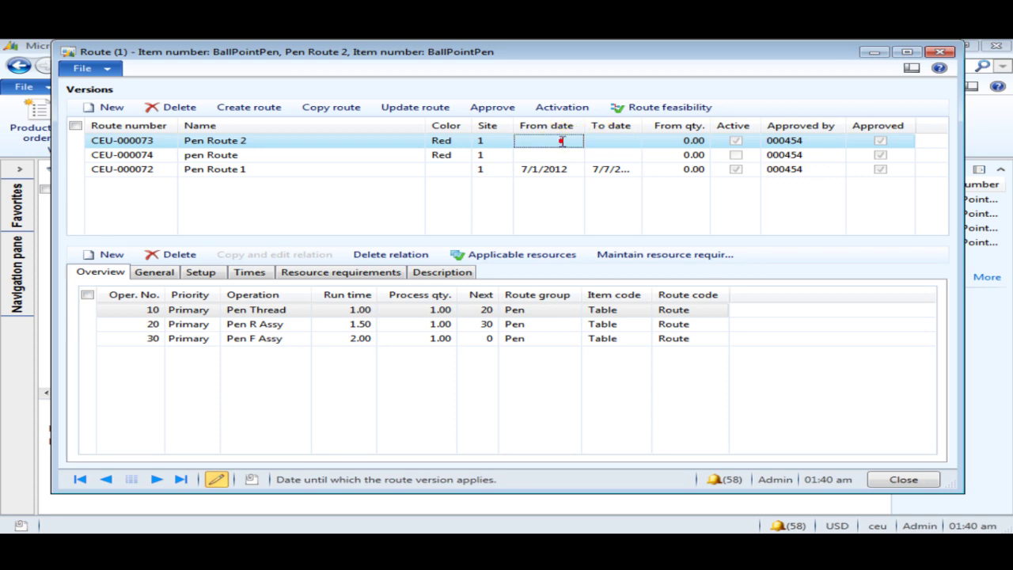
left_click(590, 141)
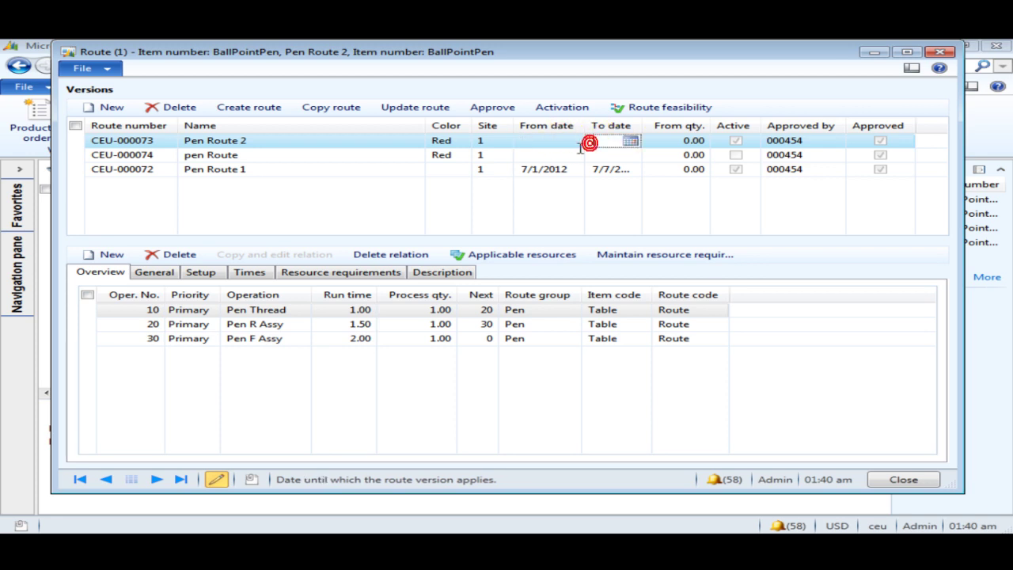
left_click(540, 155)
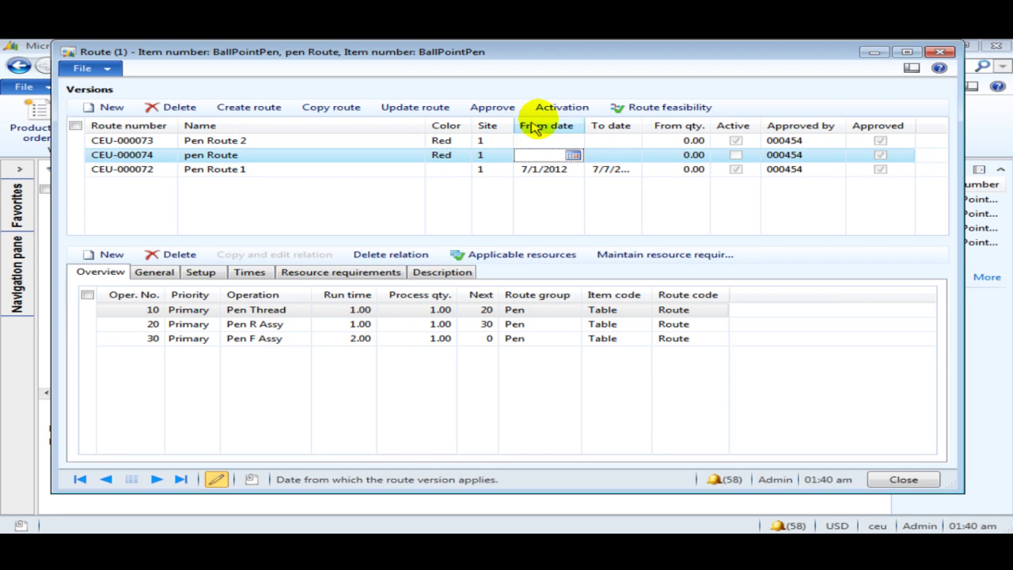
left_click(554, 107)
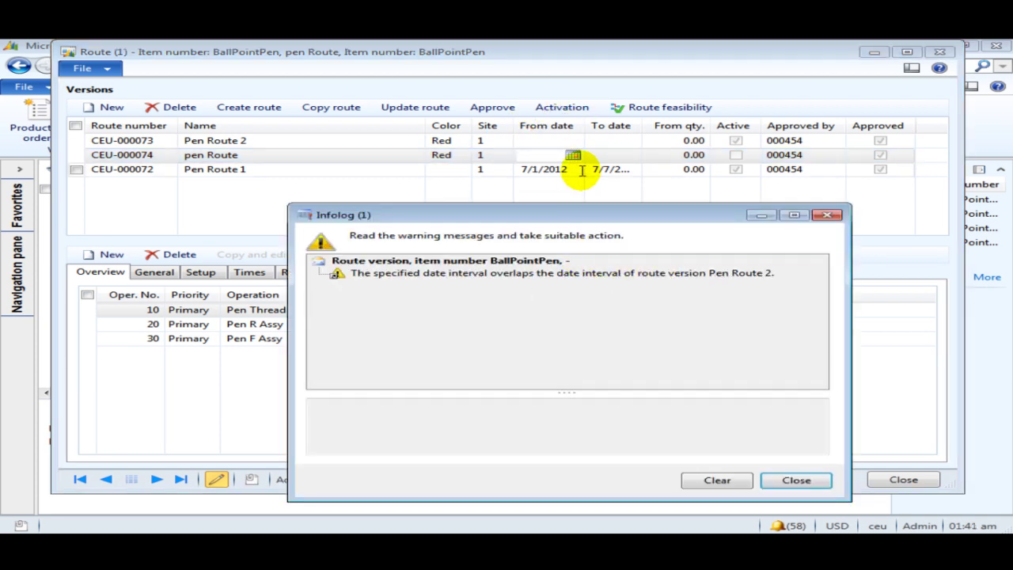
left_click(797, 480)
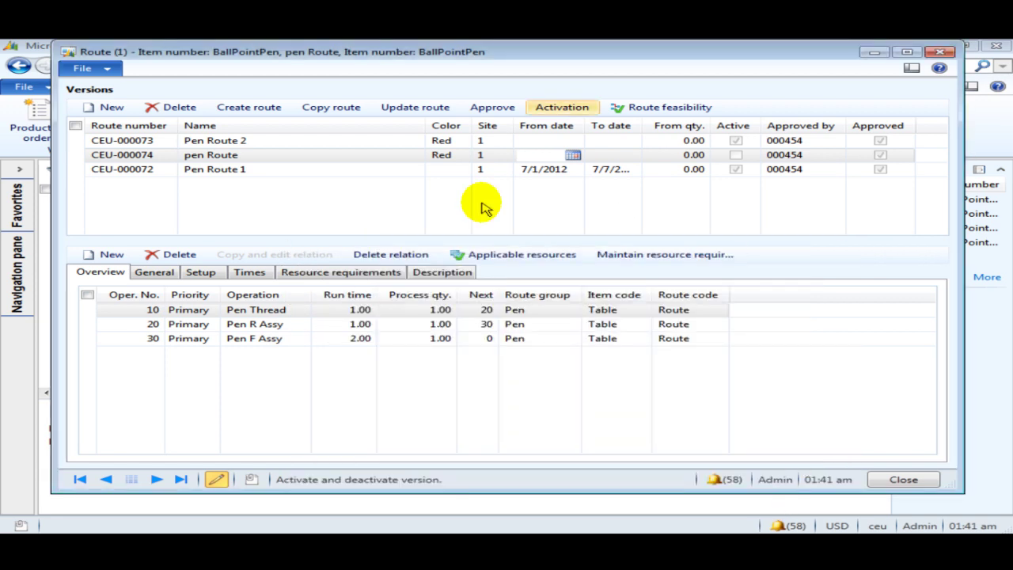
Delete the inactive pen Route version and close the BallPointPen route form
left_click(143, 156)
left_click(162, 107)
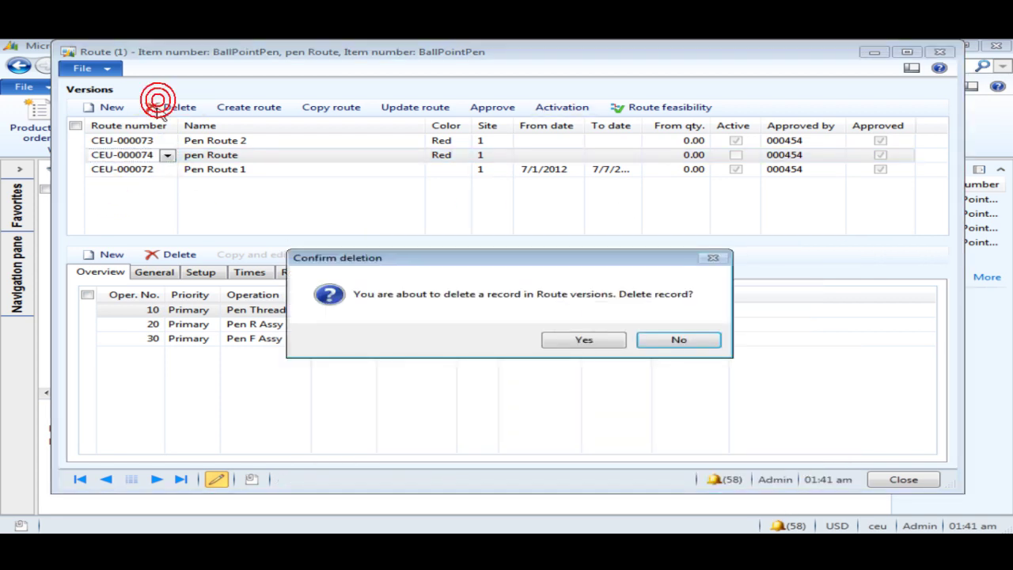
left_click(585, 341)
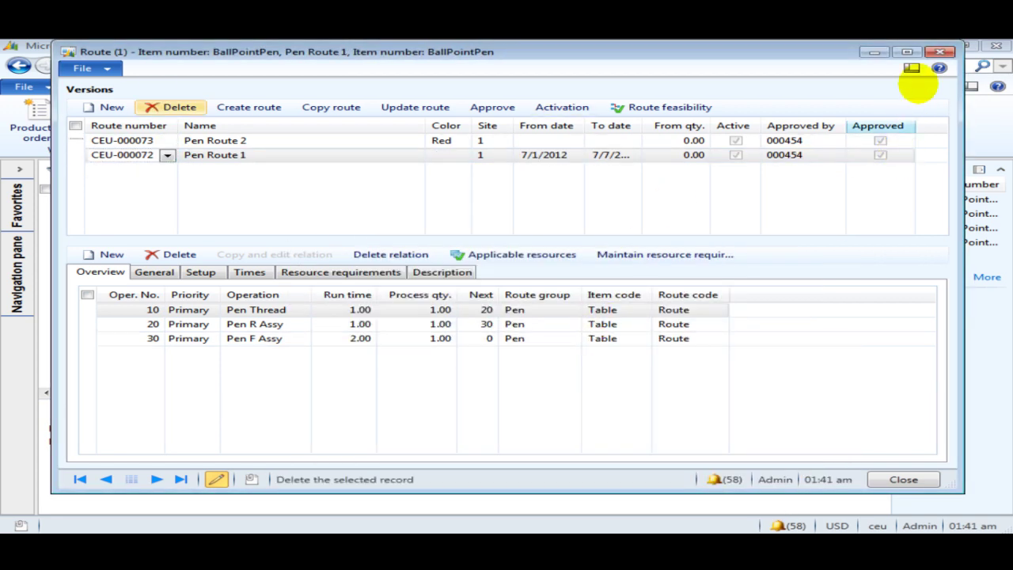
left_click(941, 52)
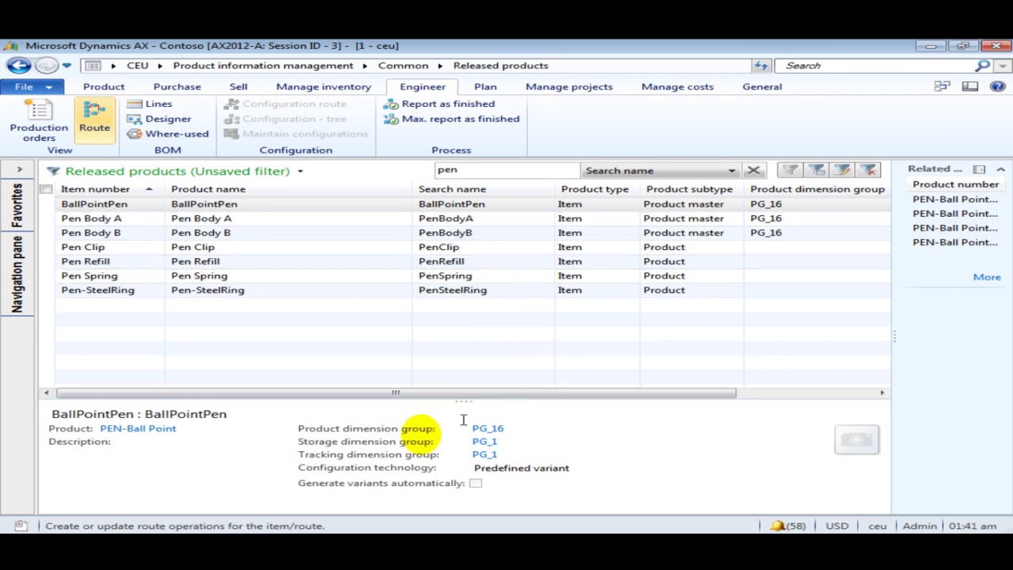
Open the item prices of BallPointPen and show its pending prices
left_click(228, 204)
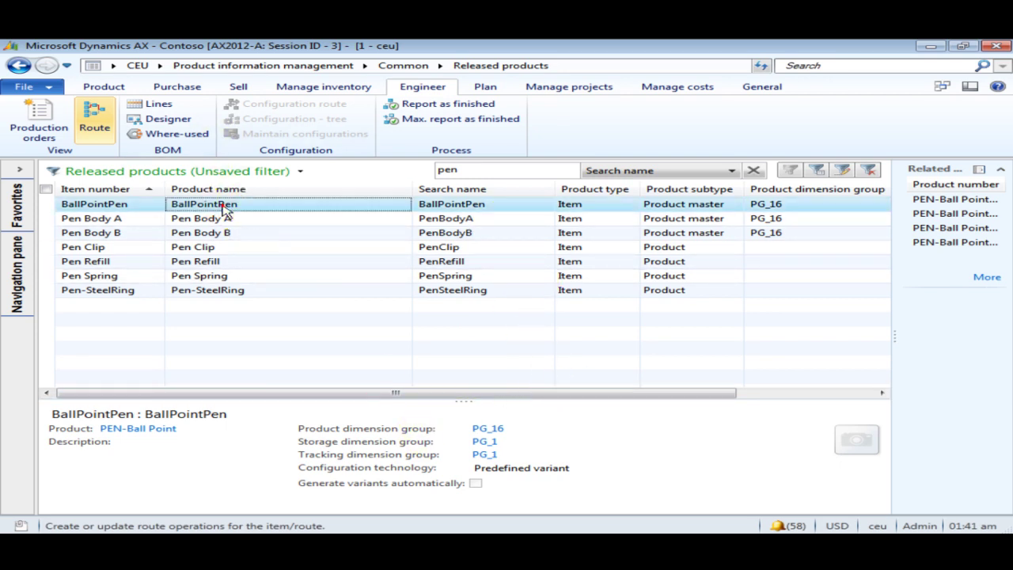
left_click(696, 87)
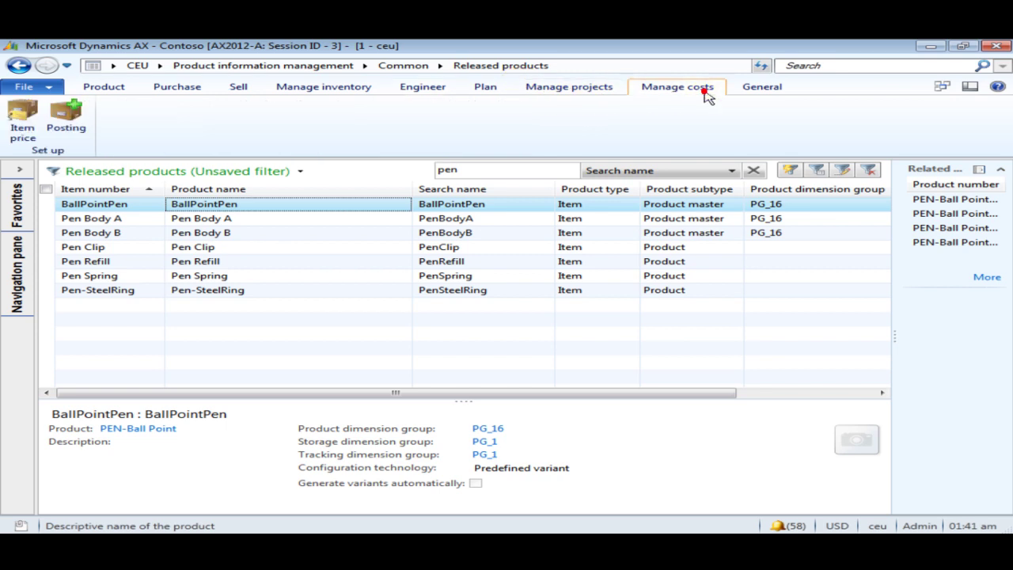
left_click(16, 133)
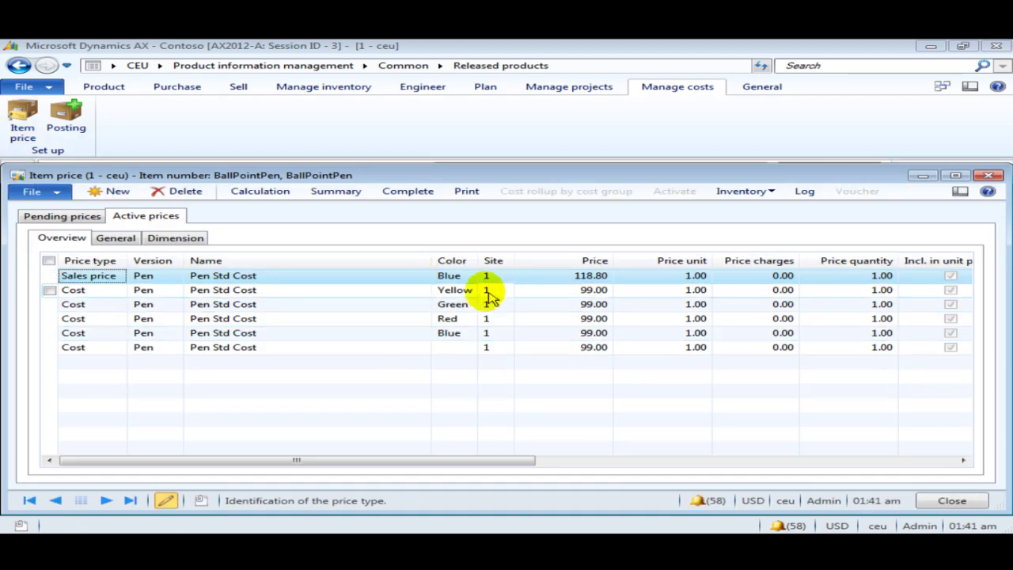
left_click(86, 217)
Examine the complete cost composition of the pending Blue sales price, then close the calculation details
left_click(586, 276)
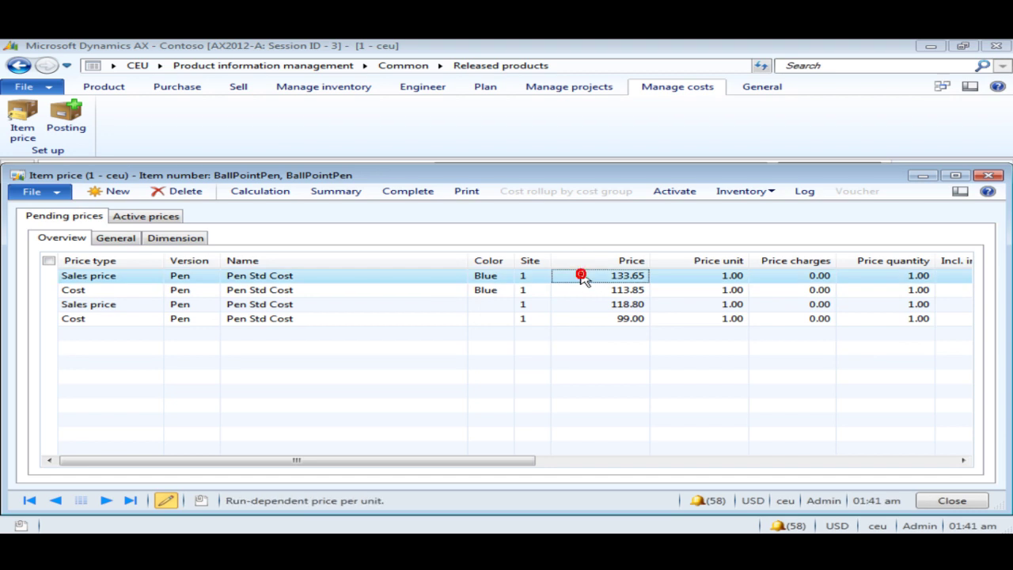
left_click(425, 192)
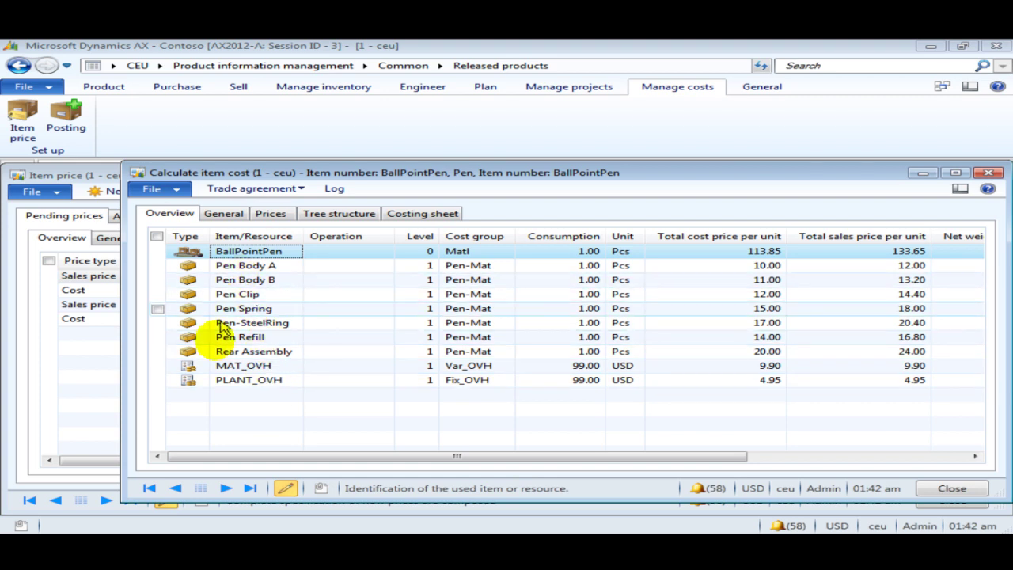
left_click(991, 173)
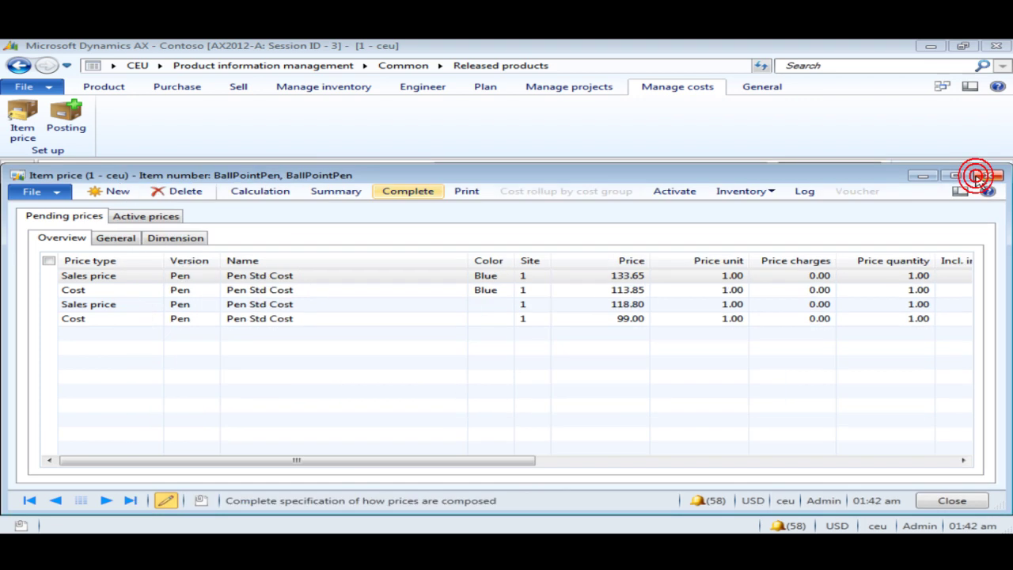
Calculate BallPointPen's prices for costing version Pen, color Blue and site 1, keeping the proposed date, BOM and route
left_click(248, 196)
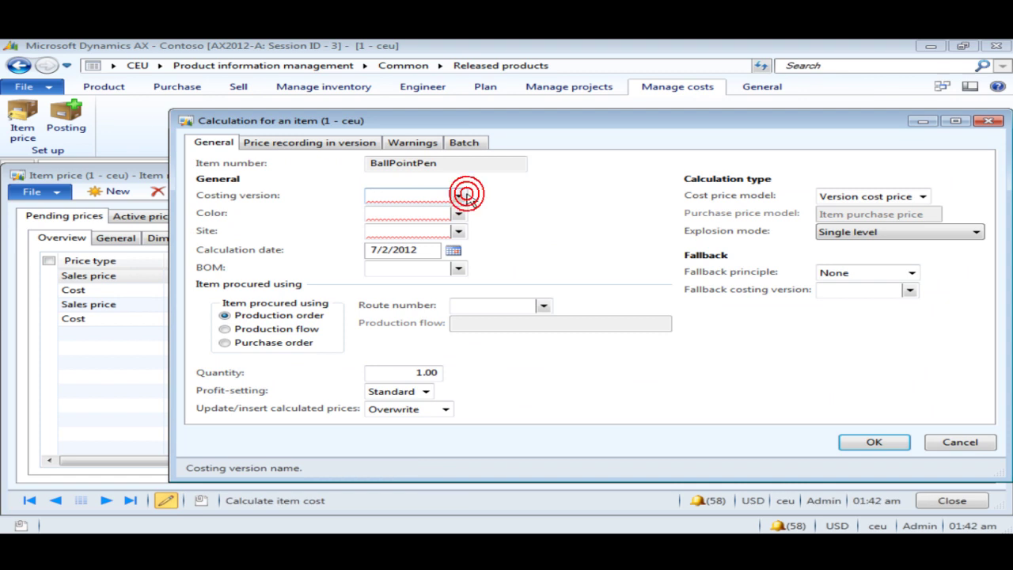
left_click(463, 195)
left_click(407, 231)
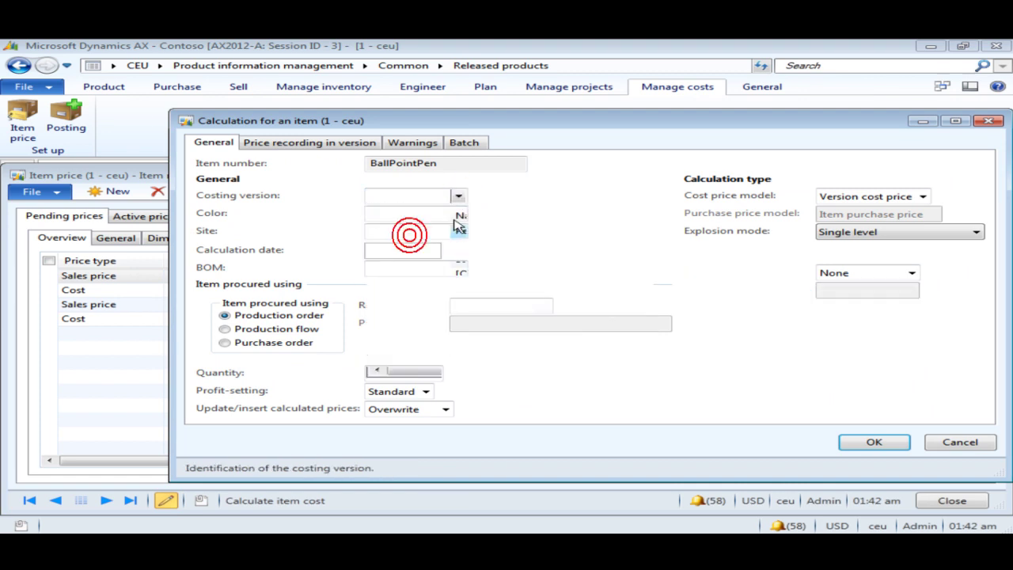
left_click(459, 214)
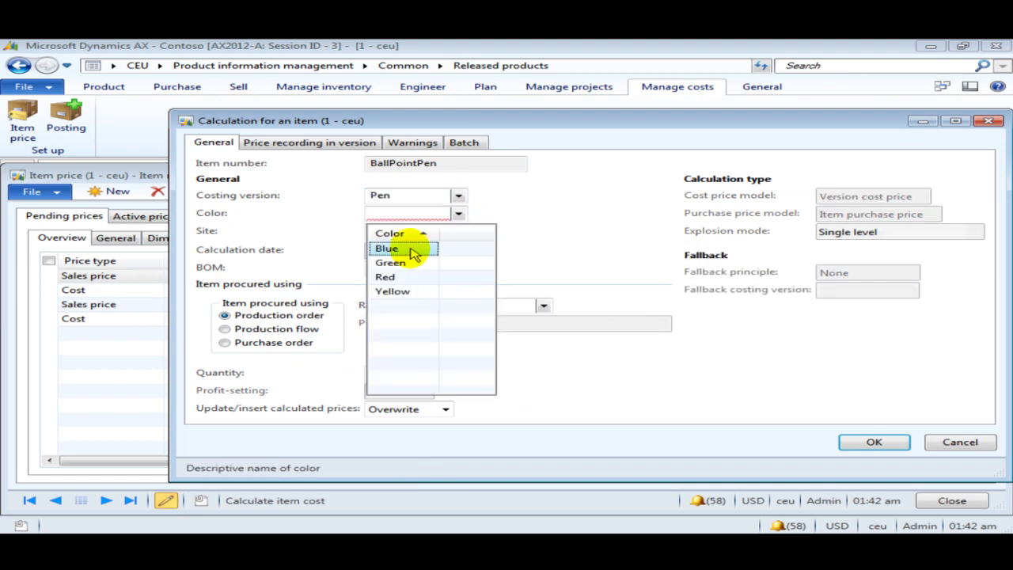
left_click(411, 251)
left_click(459, 231)
left_click(415, 268)
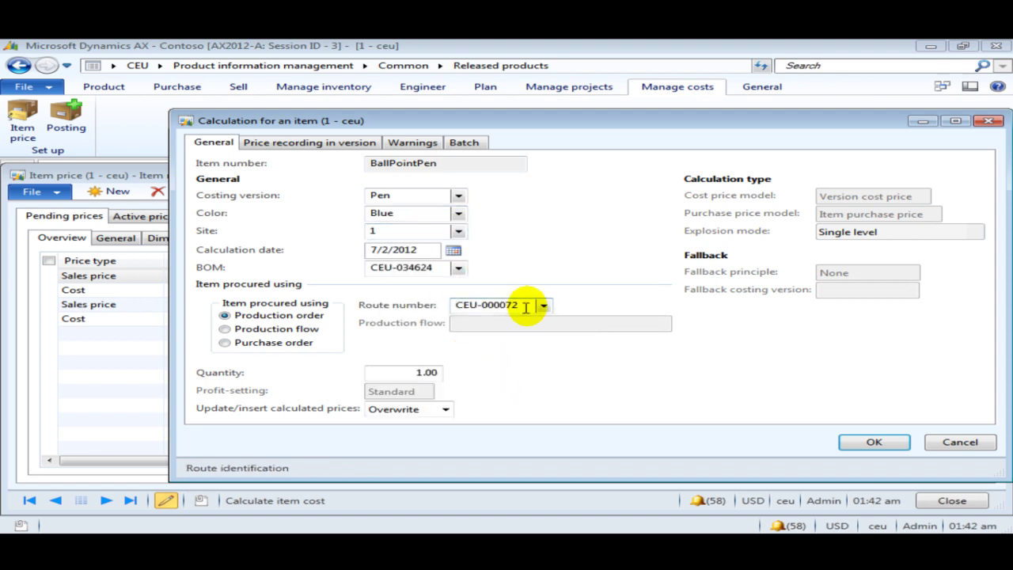
left_click(905, 444)
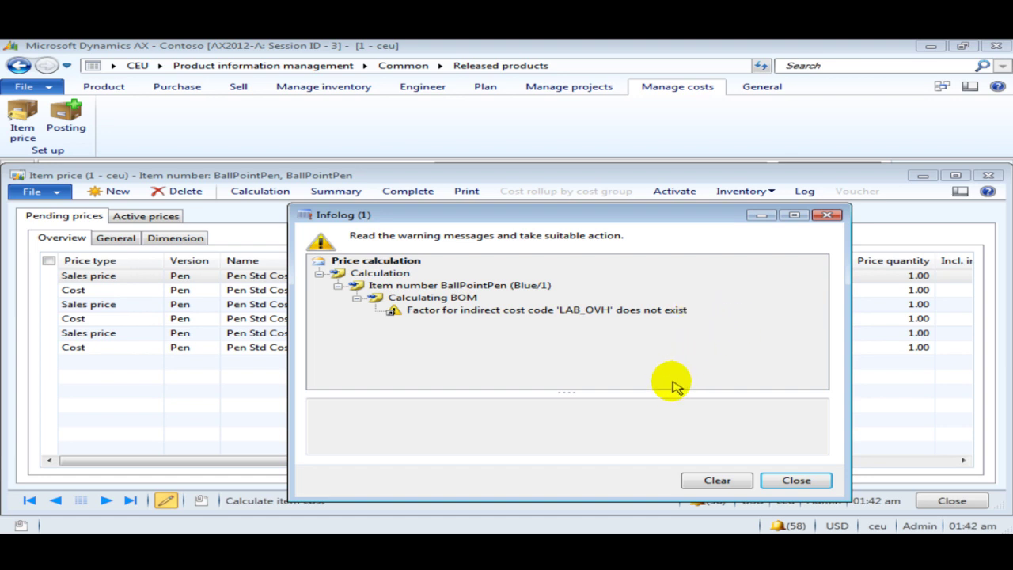
left_click(796, 481)
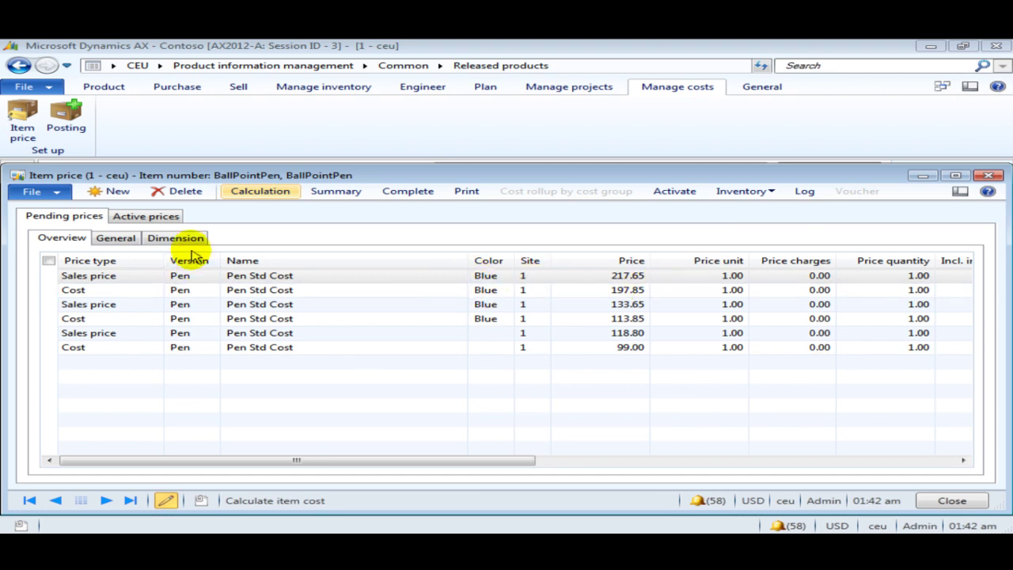
left_click(633, 275)
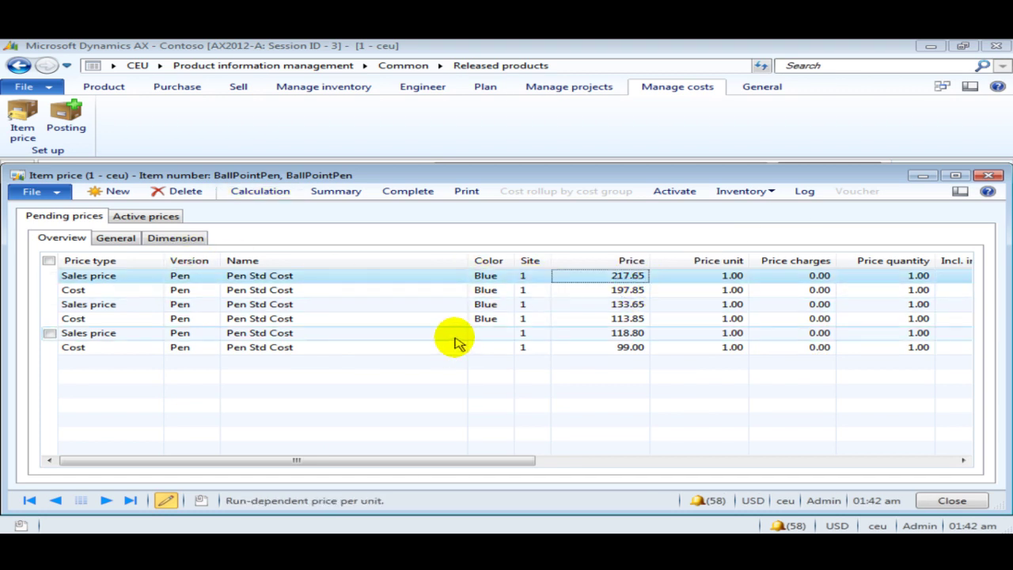
Compare the two newest pending Blue prices of BallPointPen, the sales price against the cost price
left_click(625, 290)
left_click(619, 274)
left_click(626, 290)
left_click(627, 276)
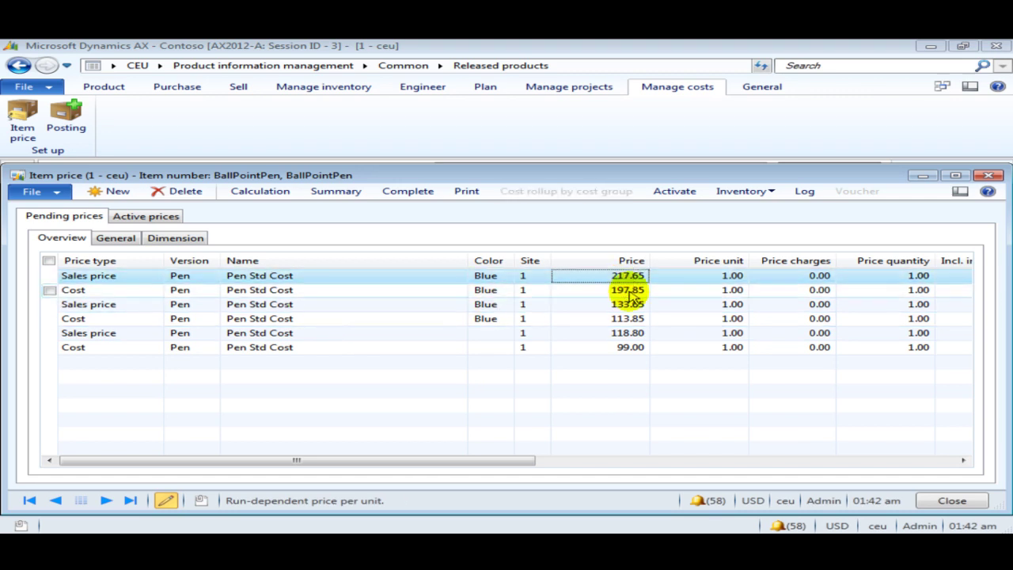
left_click(612, 290)
left_click(614, 278)
left_click(638, 290)
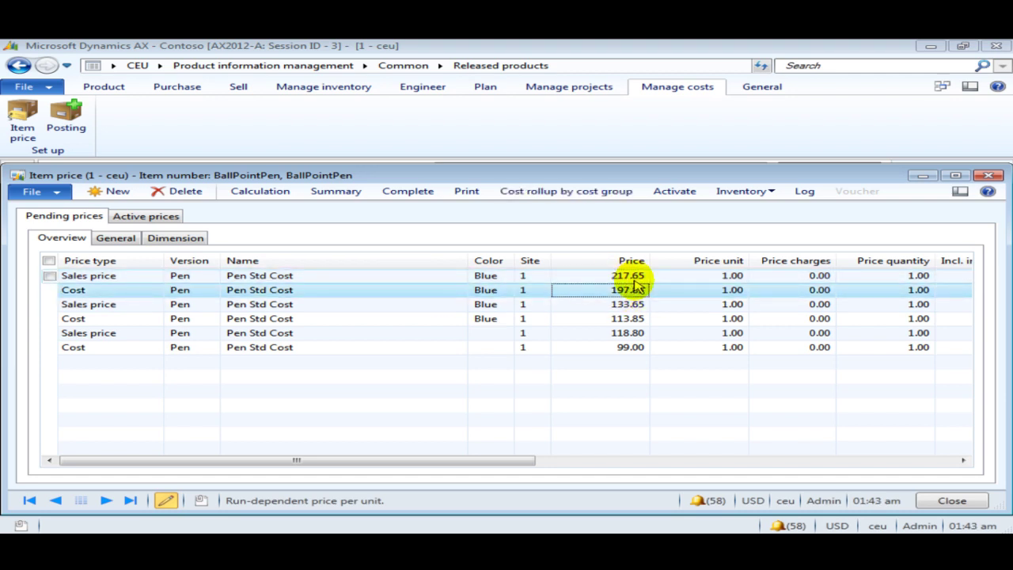
left_click(633, 279)
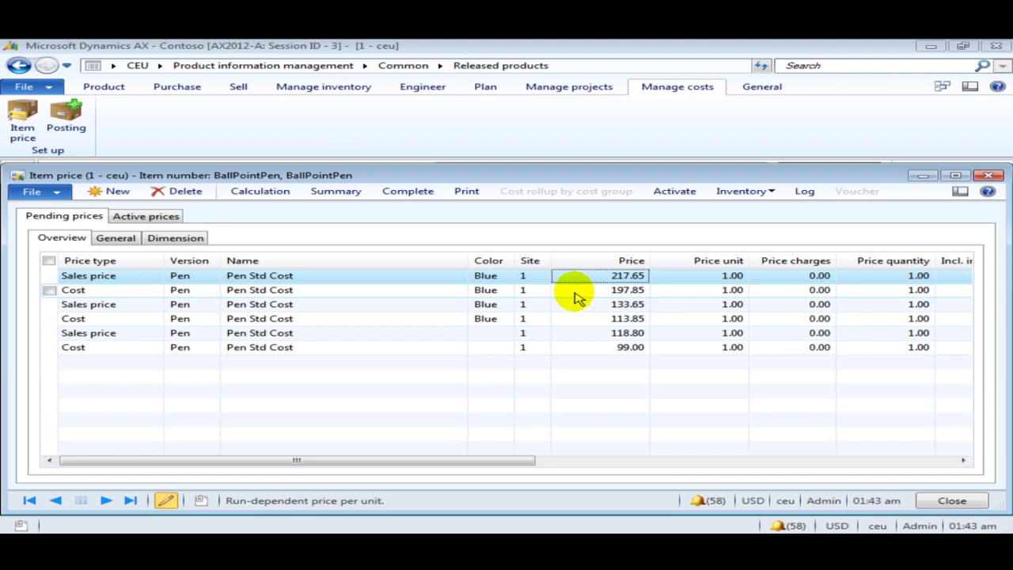
Examine the route operations and overheads in the complete calculation of the newest pending Blue cost price, then close the calculation and item price forms
left_click(586, 290)
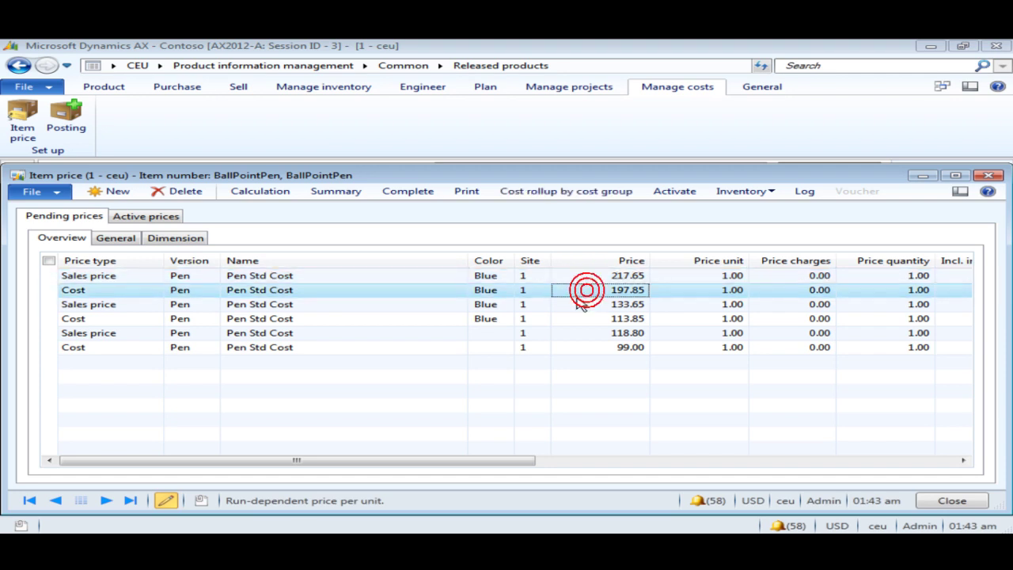
left_click(405, 194)
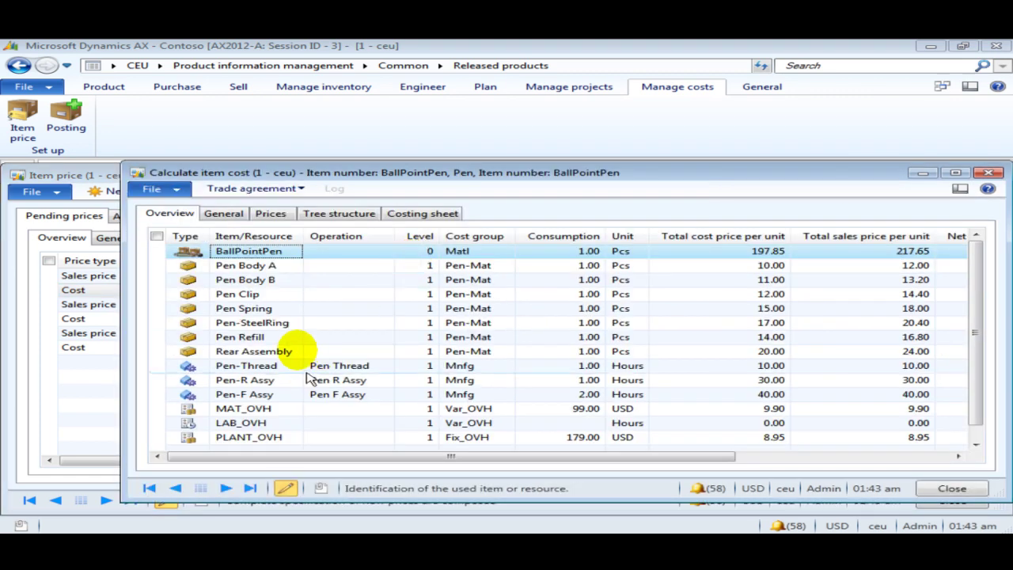
left_click(286, 367)
left_click(288, 382)
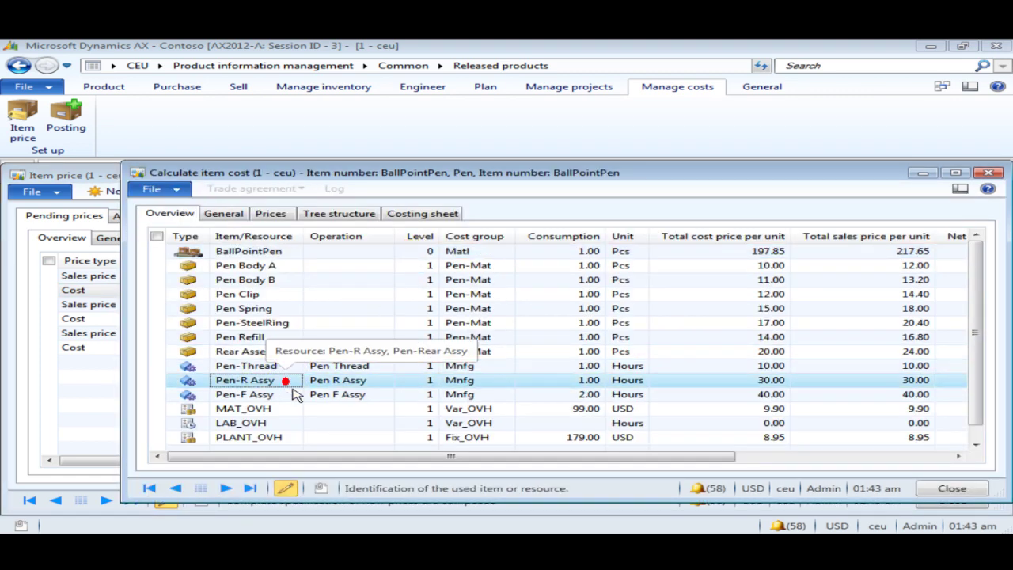
left_click(292, 395)
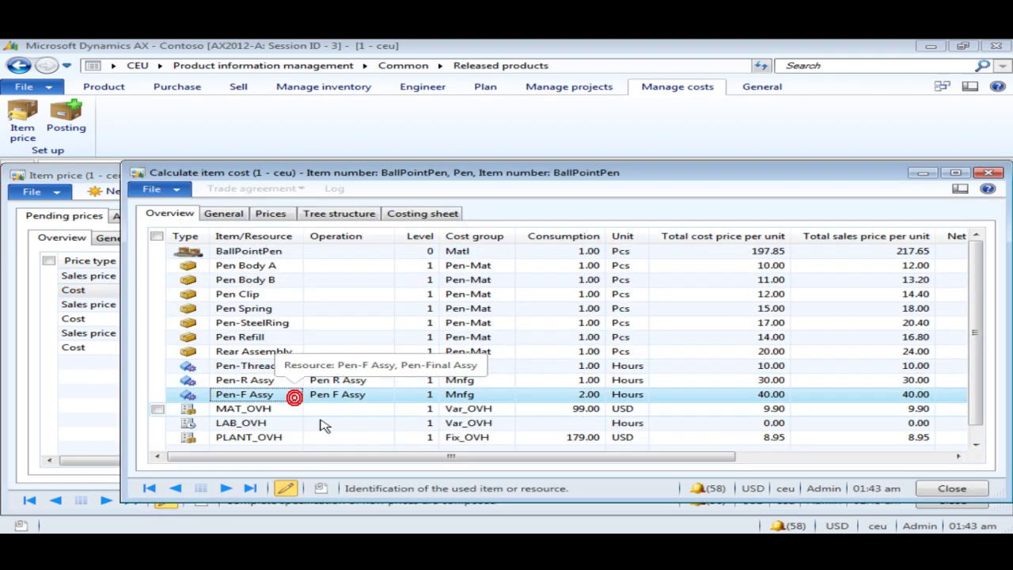
left_click(918, 394)
left_click(918, 381)
left_click(907, 355)
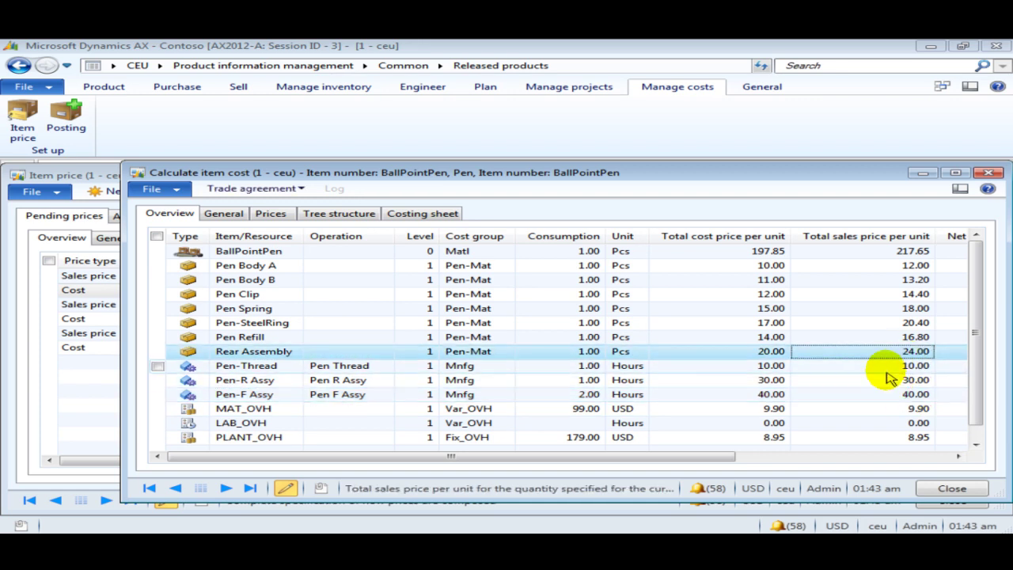
left_click(901, 366)
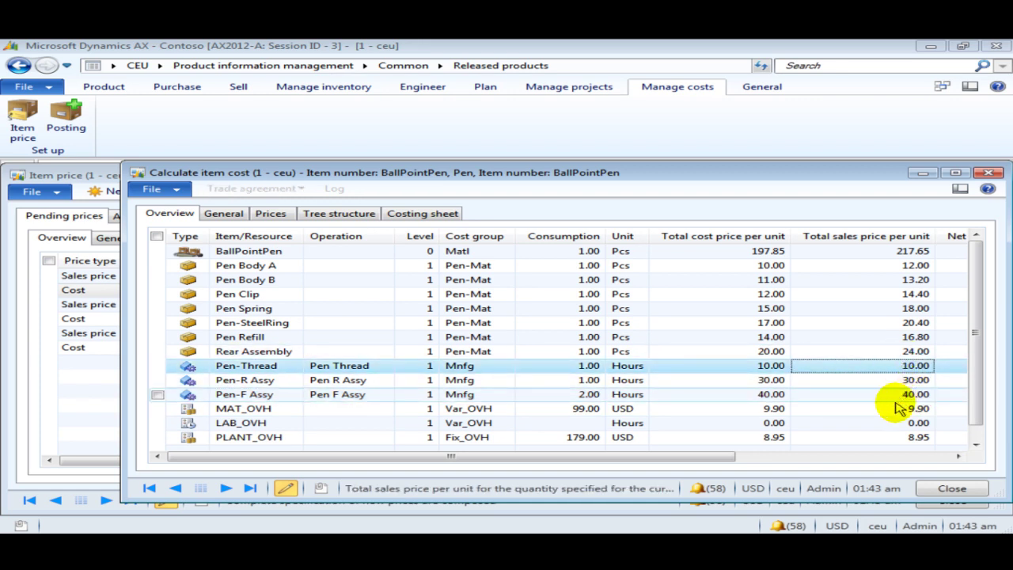
left_click(308, 425)
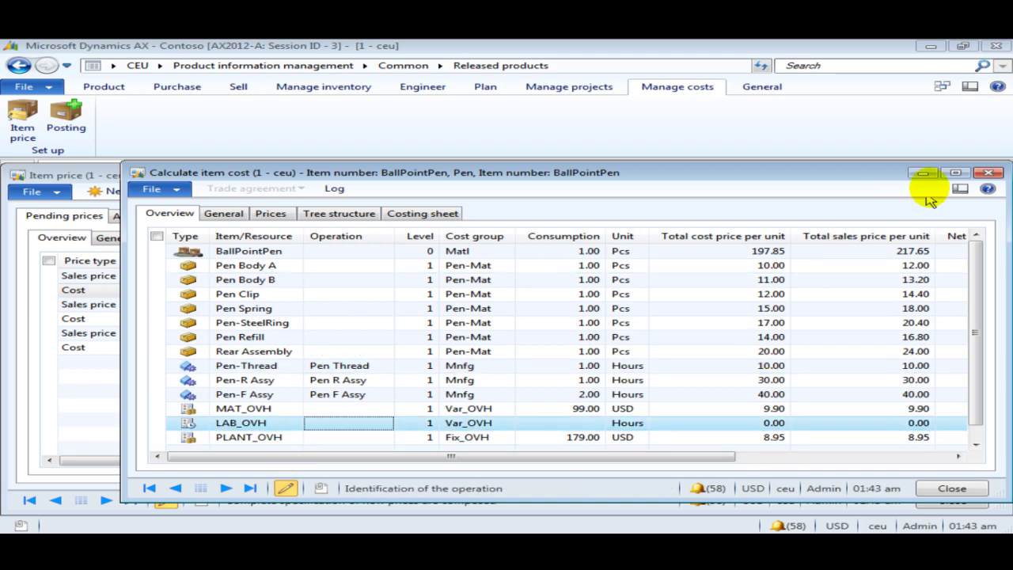
left_click(988, 174)
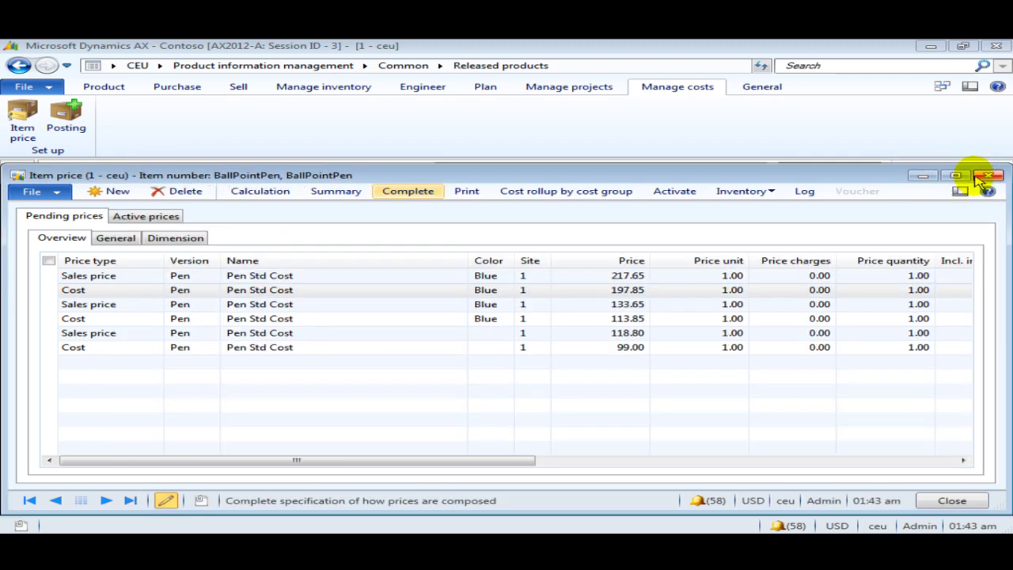
left_click(987, 175)
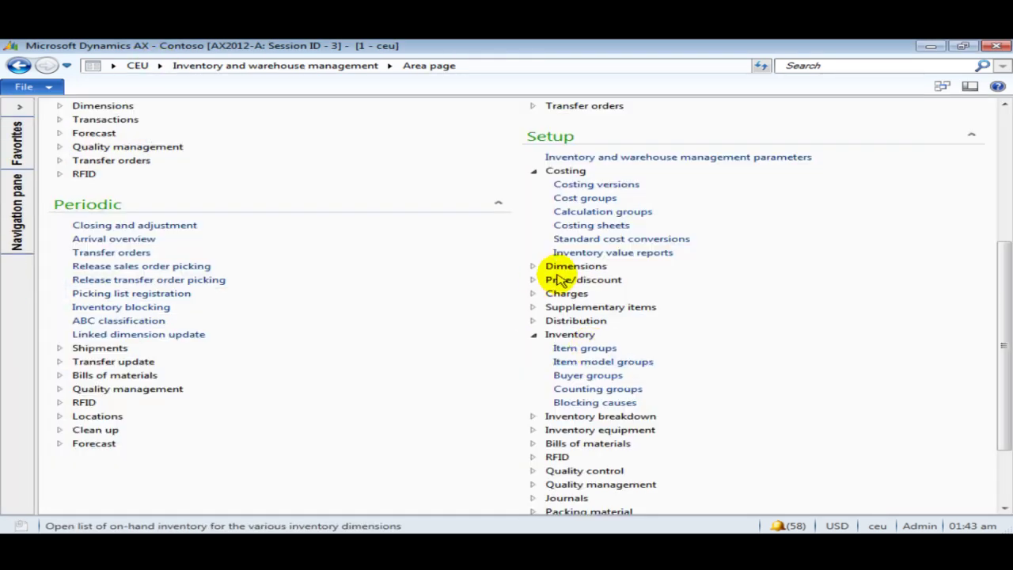
Open the costing sheet setup from Inventory and warehouse management and show the calculation basis and rates of the LAB_OVH labor overheads node
left_click(583, 228)
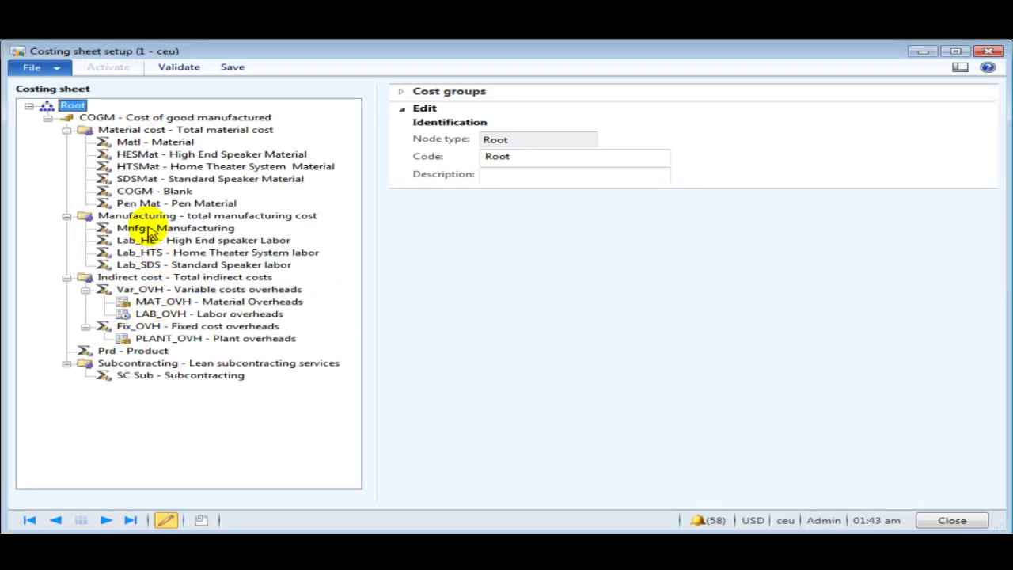
left_click(148, 216)
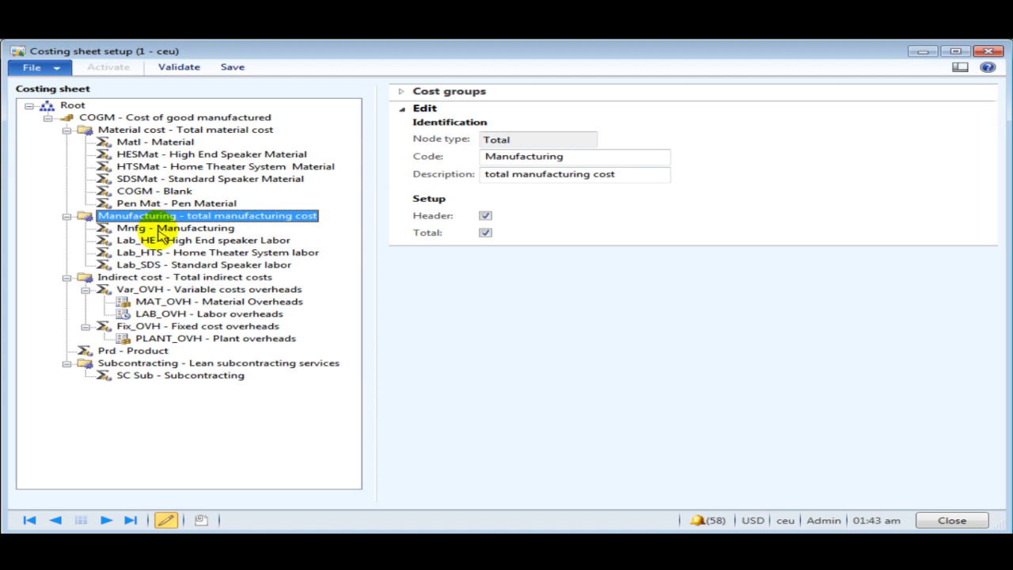
left_click(170, 229)
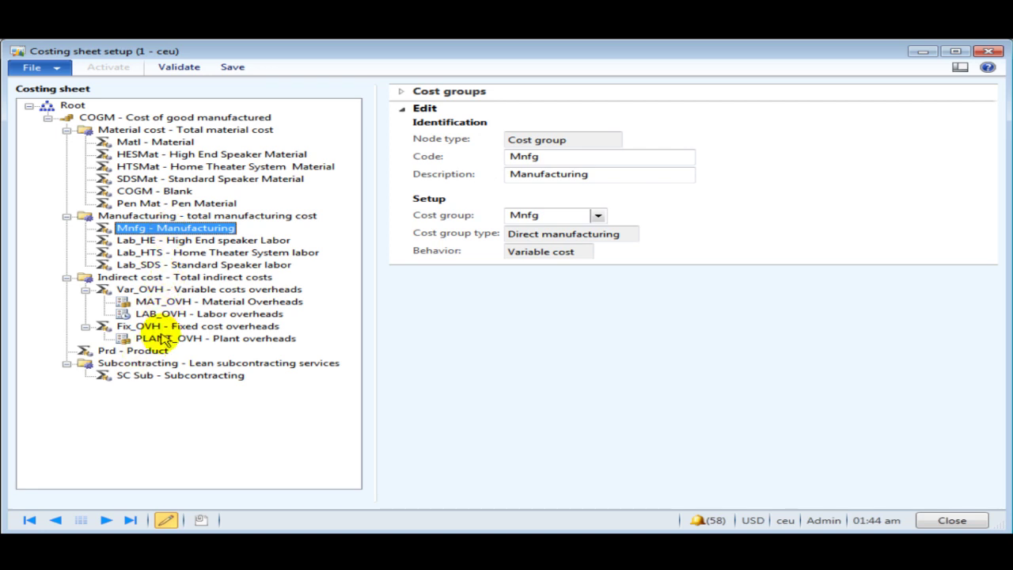
left_click(208, 315)
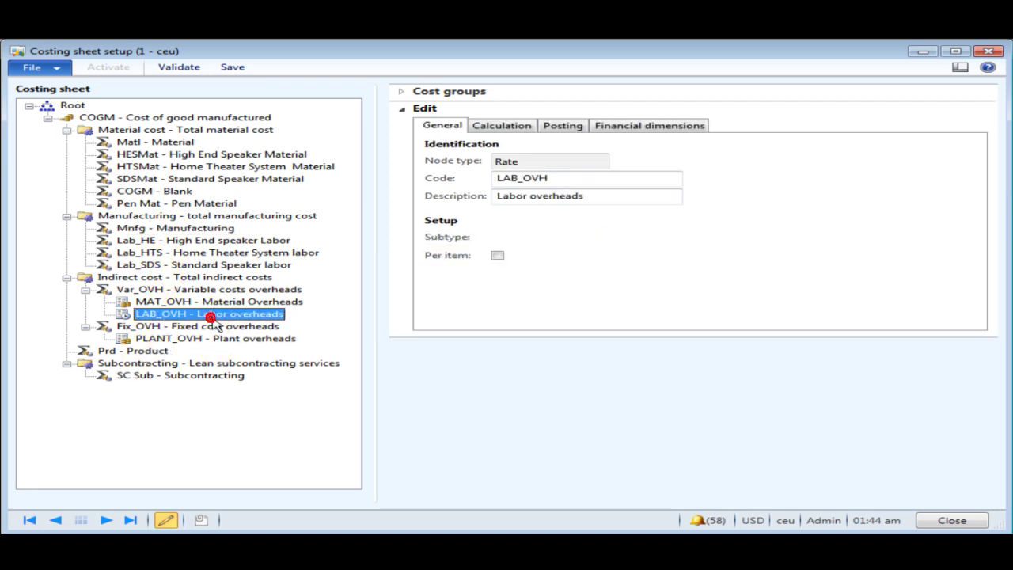
left_click(522, 126)
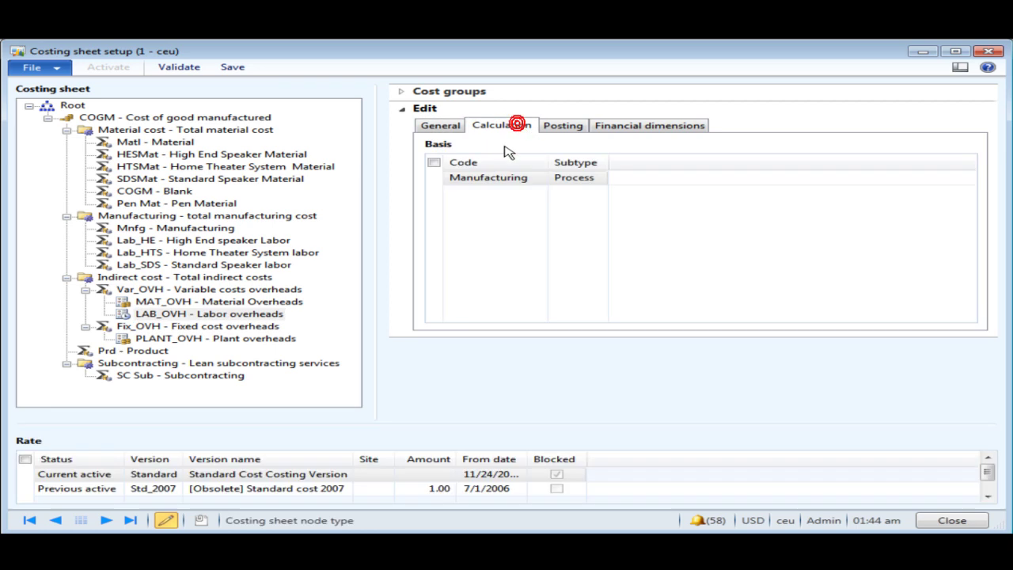
Add a pending LAB_OVH rate for costing version Pen and site 1 with an amount of 10
left_click(105, 491)
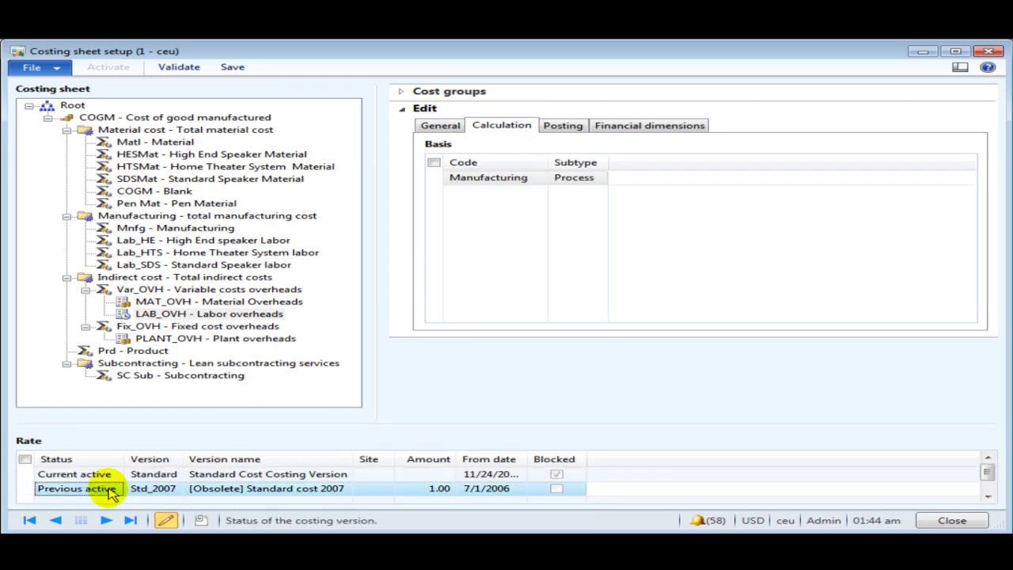
key("Down")
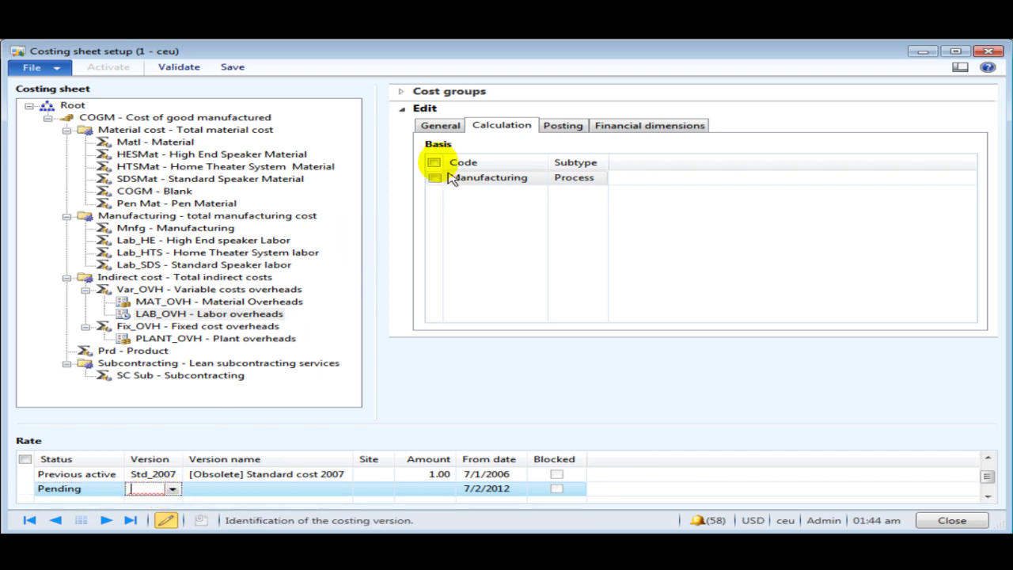
left_click(442, 129)
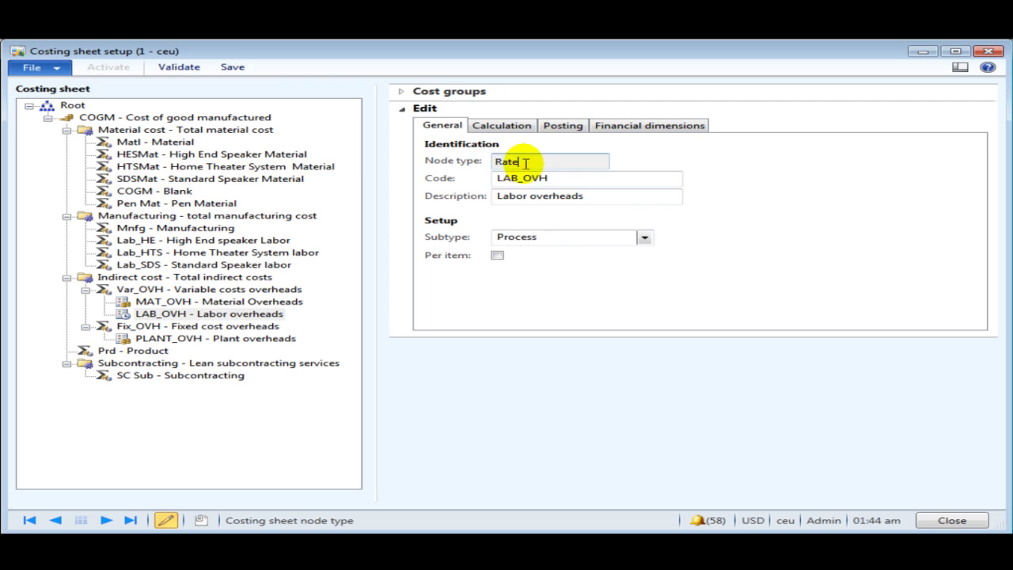
left_click(503, 125)
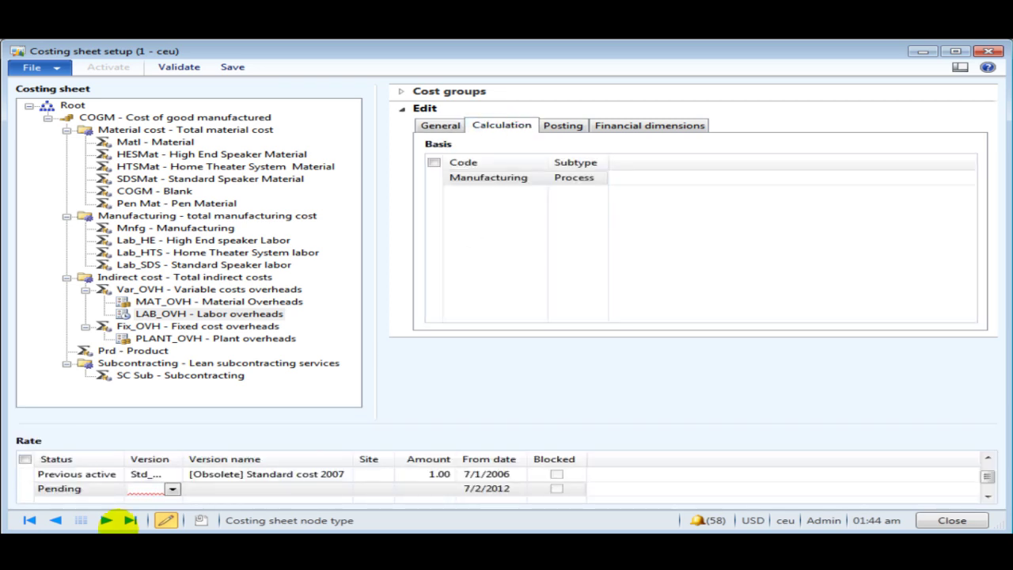
left_click(173, 491)
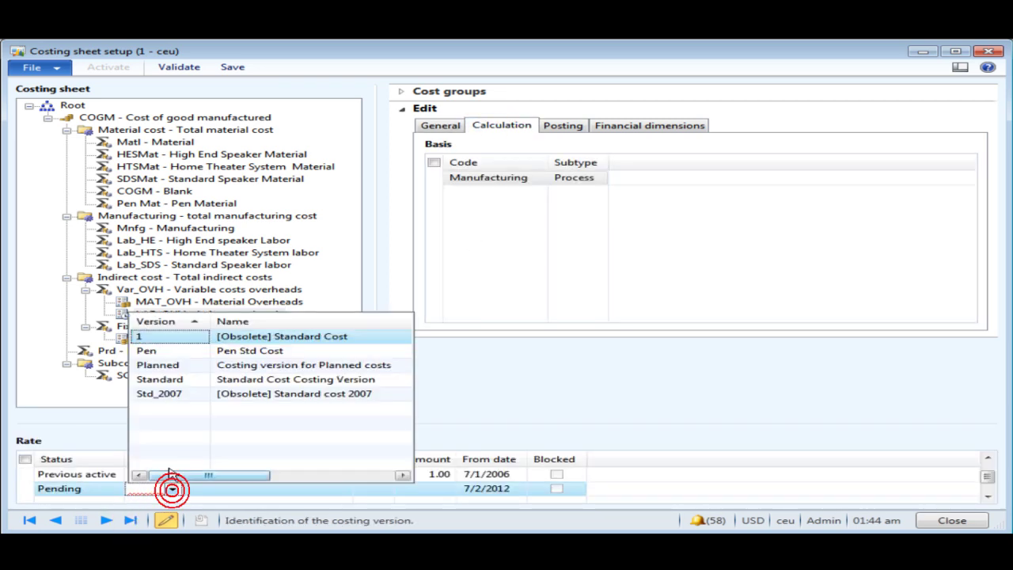
left_click(163, 351)
left_click(240, 489)
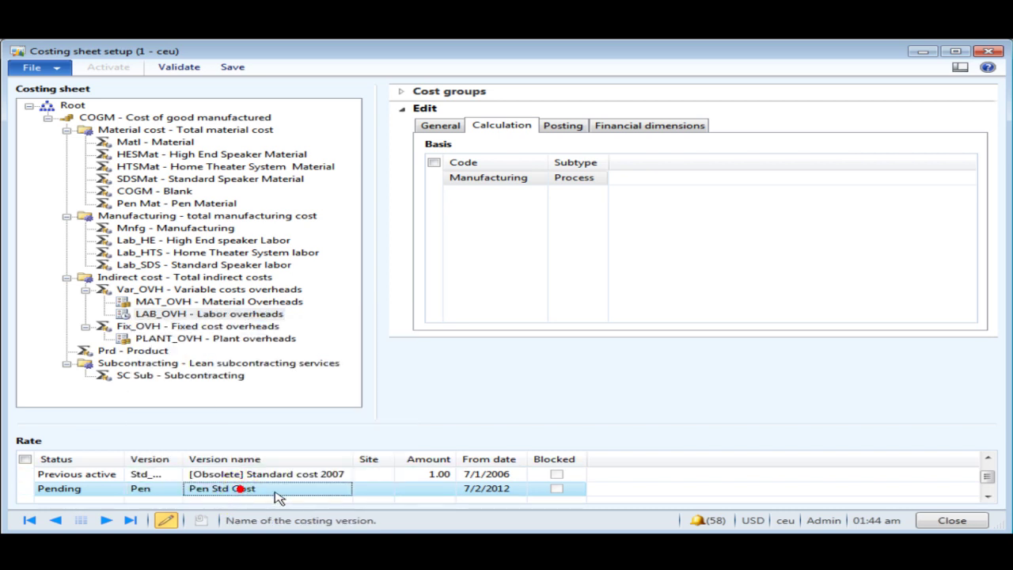
left_click(364, 488)
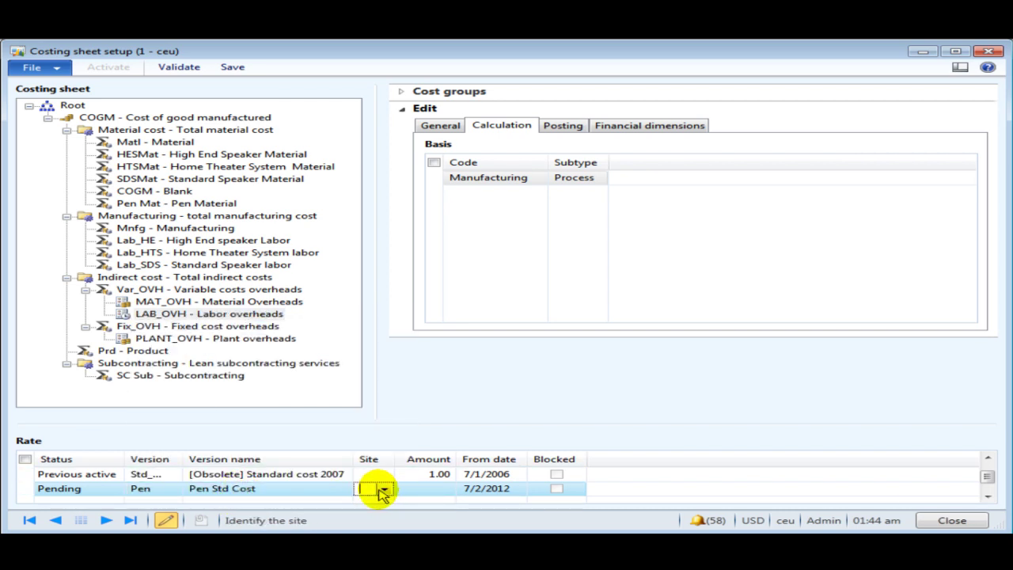
left_click(415, 489)
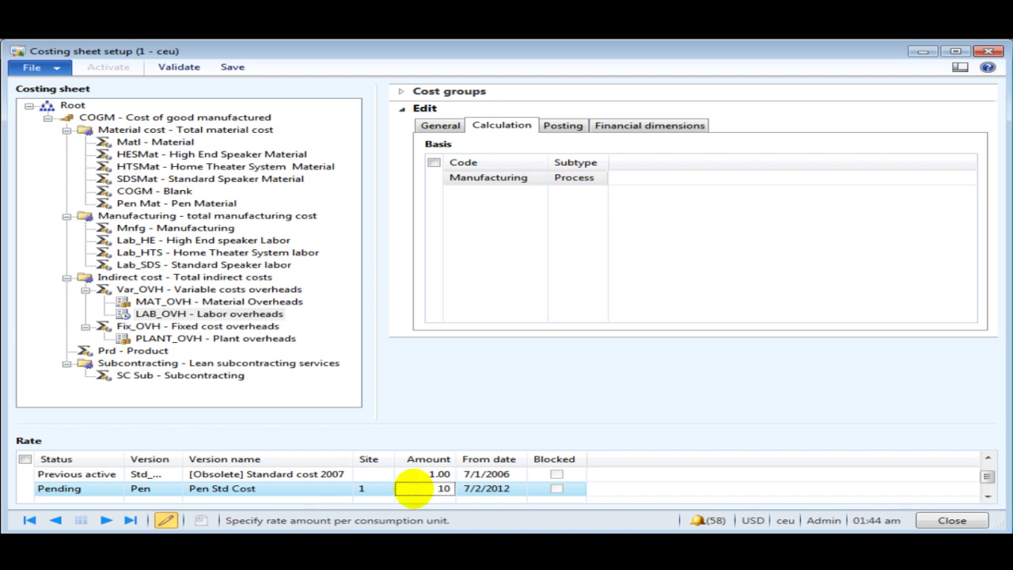
left_click(421, 474)
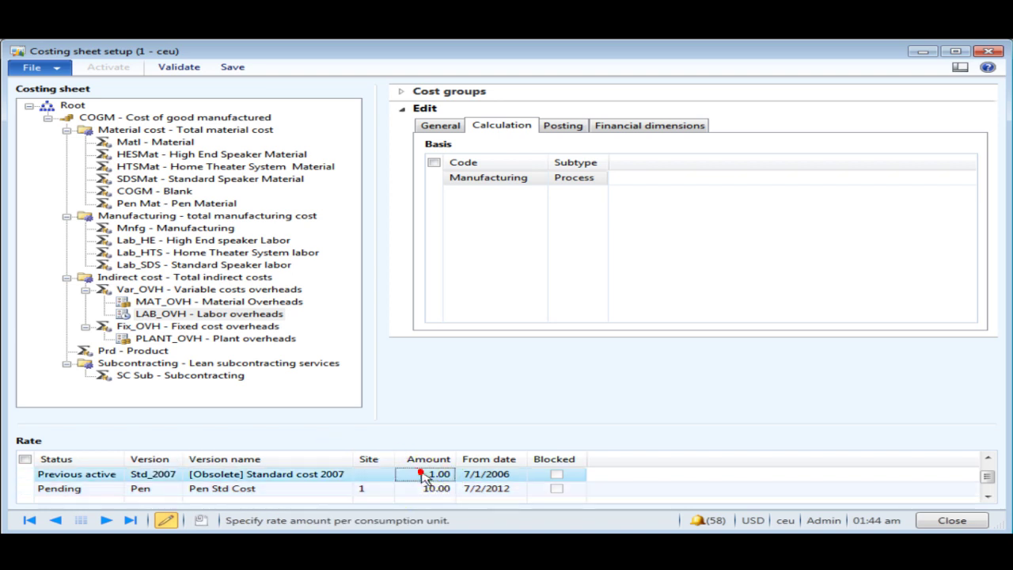
left_click(428, 487)
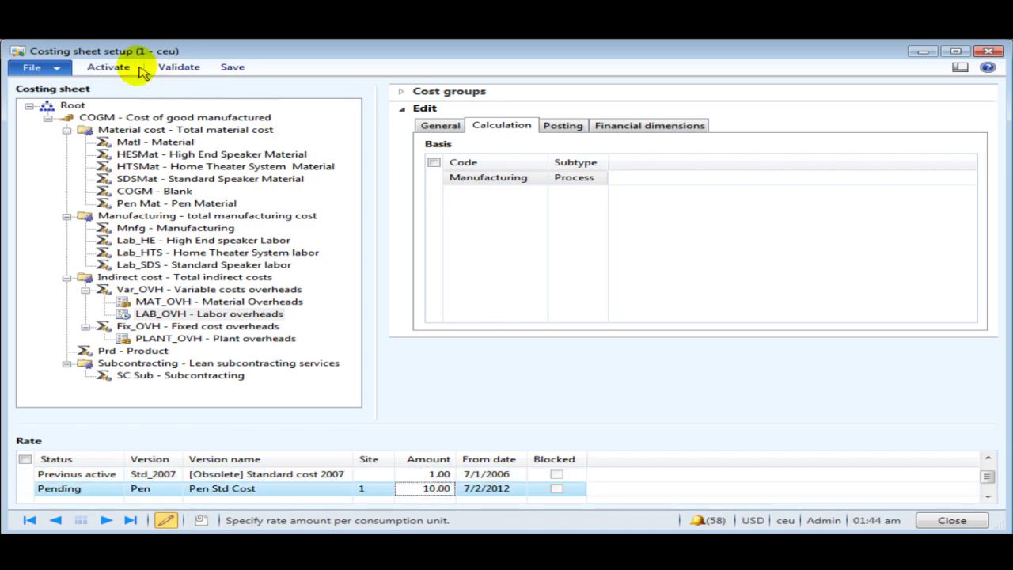
Activate the pending Pen labor overhead rate, save the costing sheet and close its setup
left_click(108, 67)
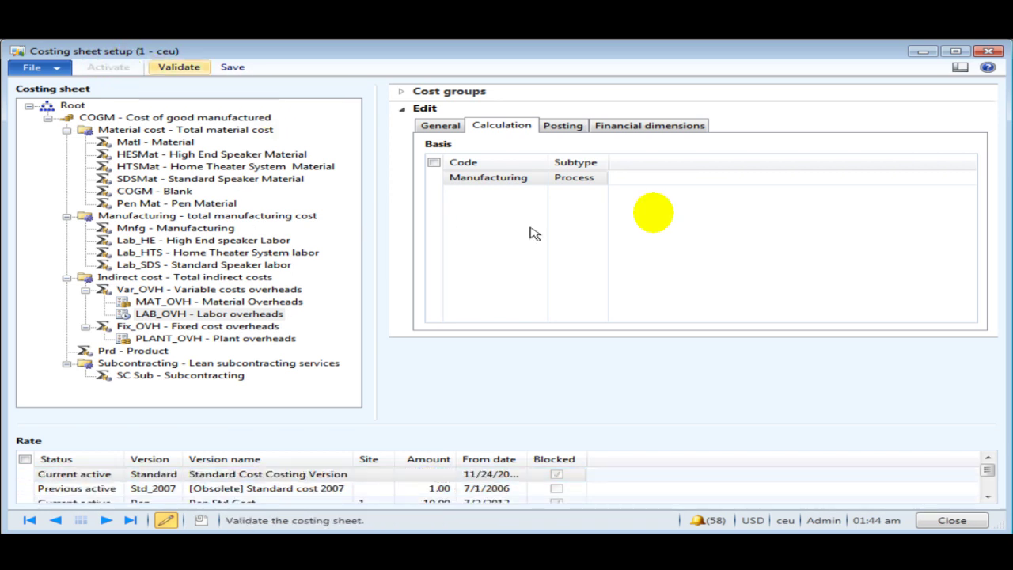
left_click(234, 68)
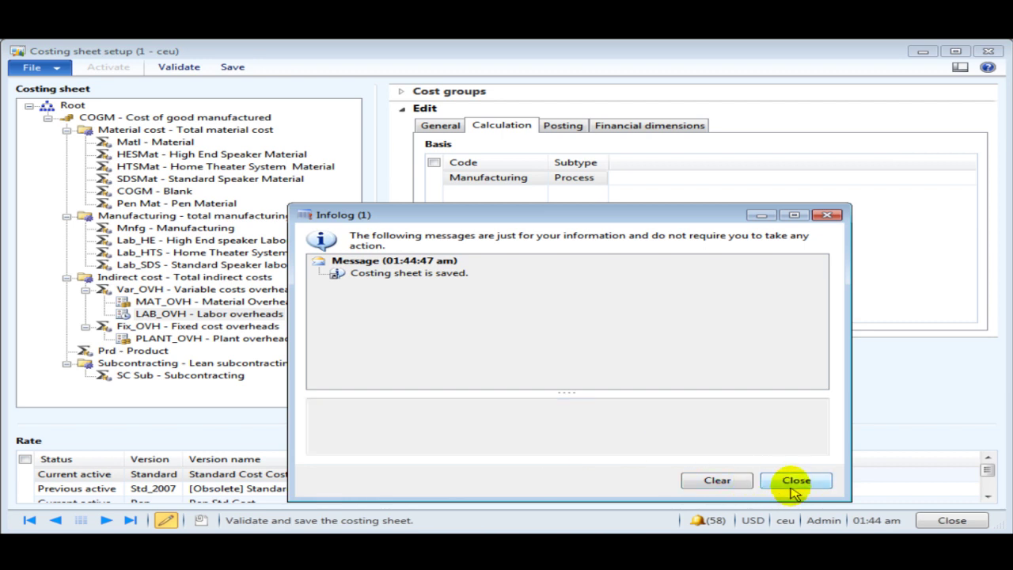
left_click(796, 483)
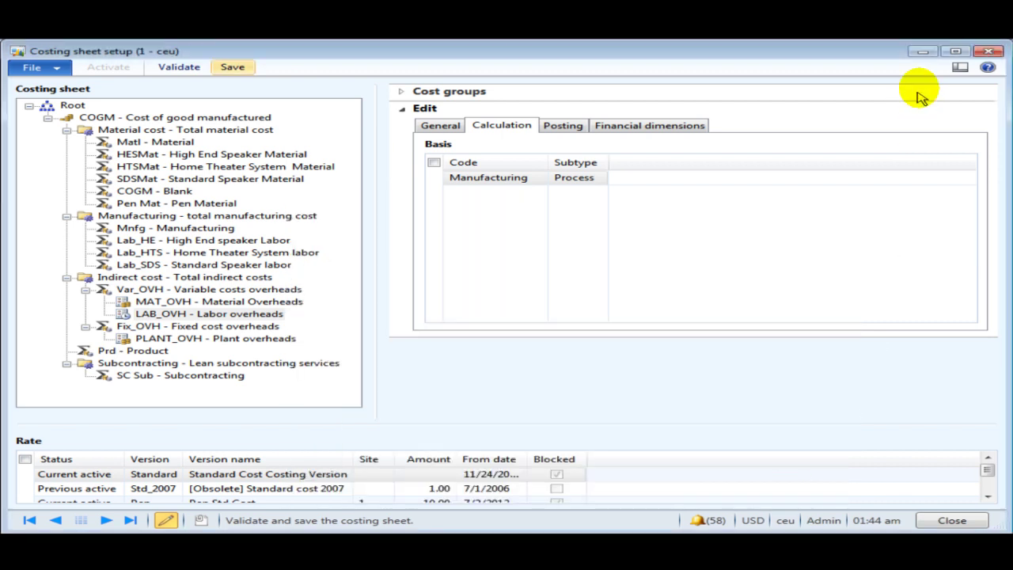
left_click(994, 52)
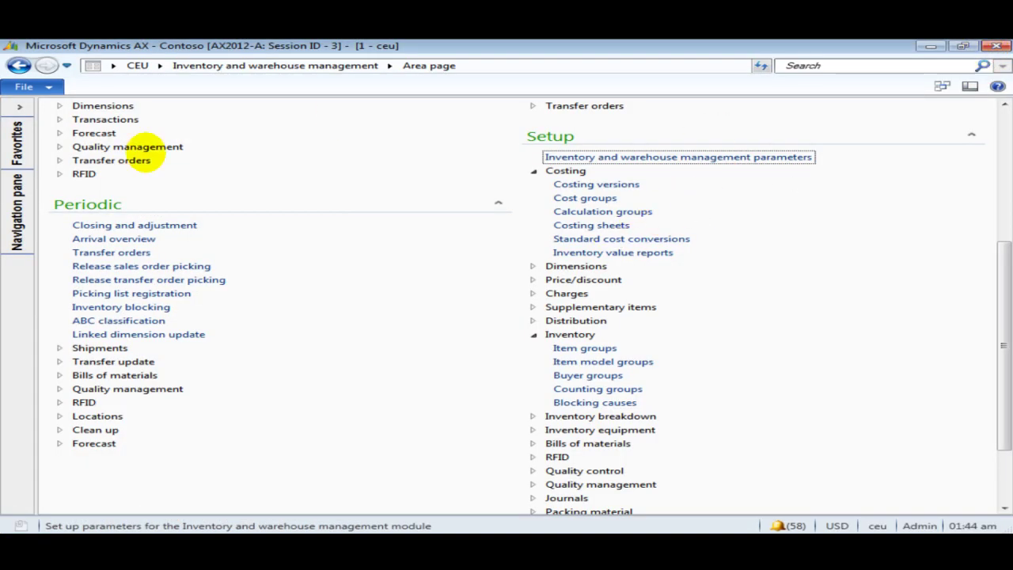
Open the released products in Product information management and filter them by search name "pen"
left_click(160, 66)
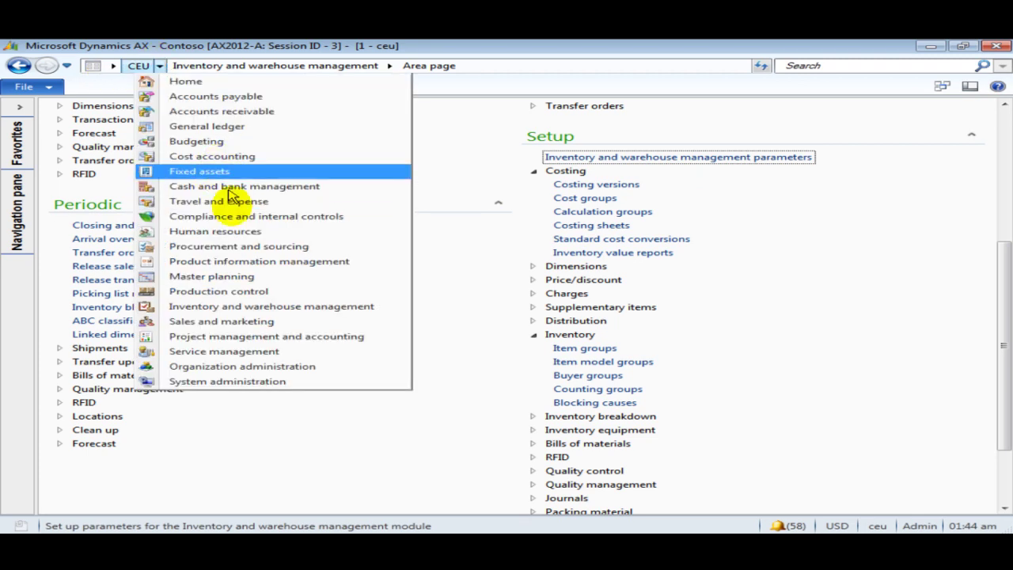
left_click(239, 263)
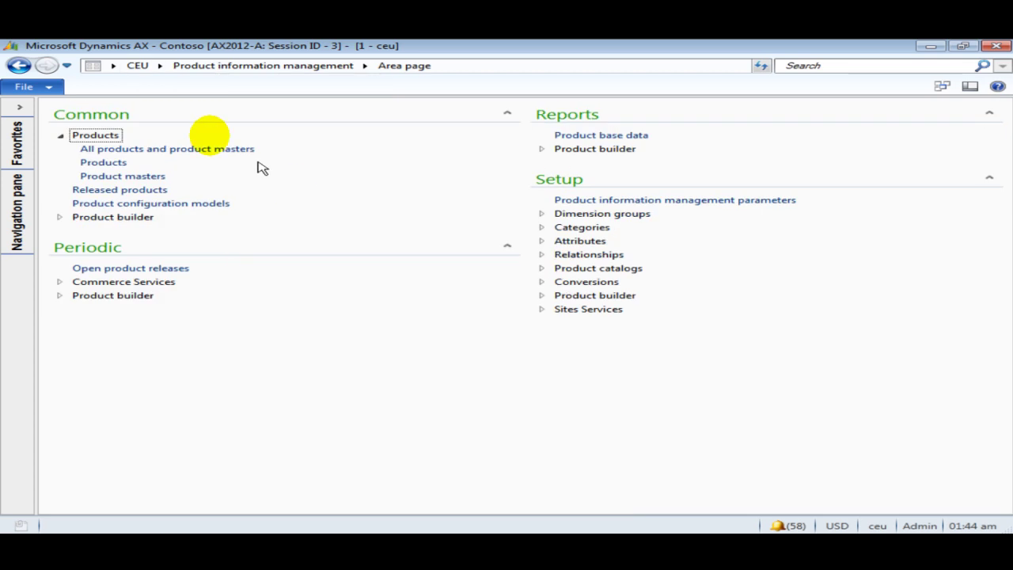
left_click(105, 187)
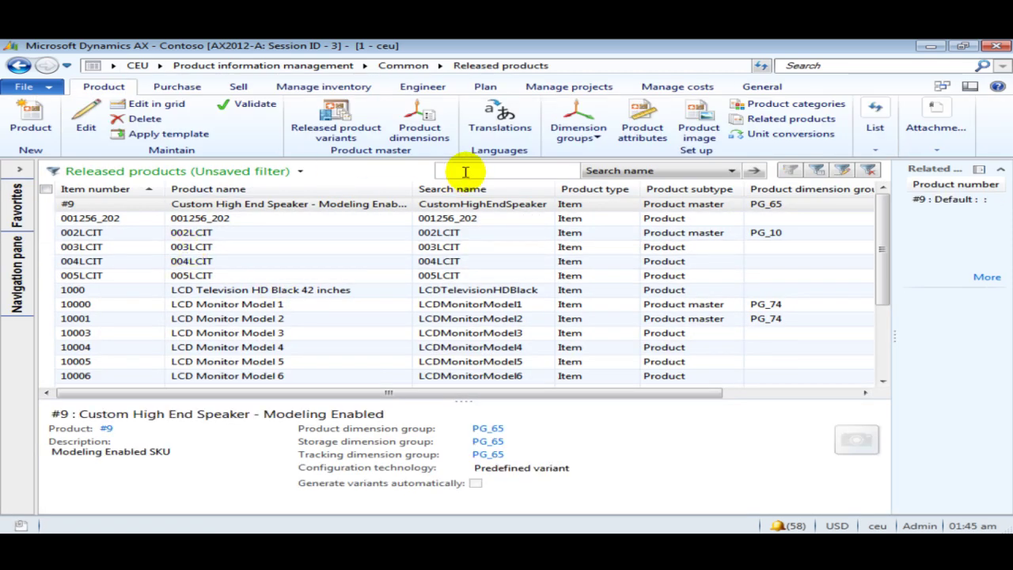
key("Return")
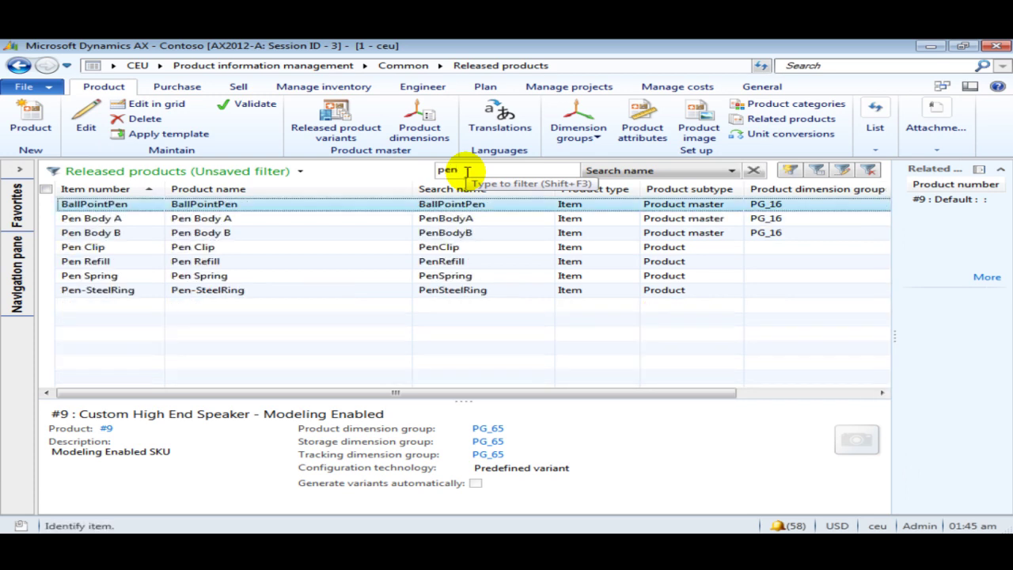
Open the BallPointPen item prices from the cost management functions and show its pending prices
left_click(665, 87)
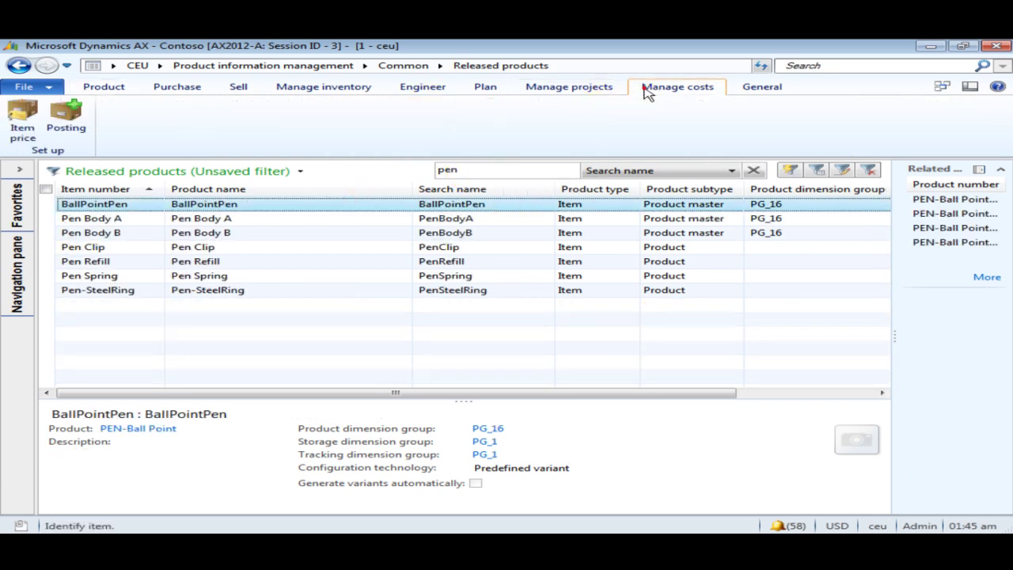
left_click(22, 120)
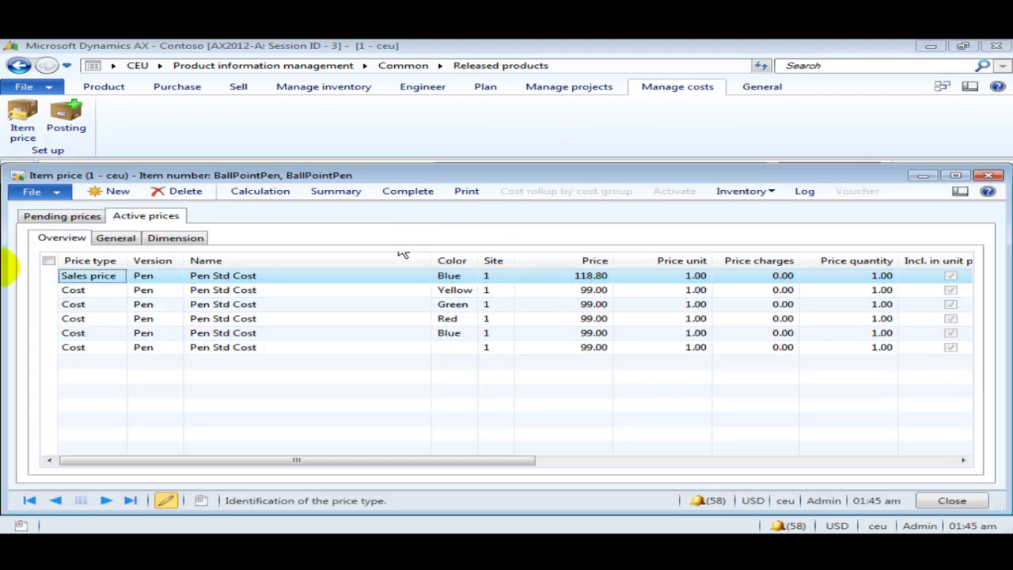
left_click(66, 219)
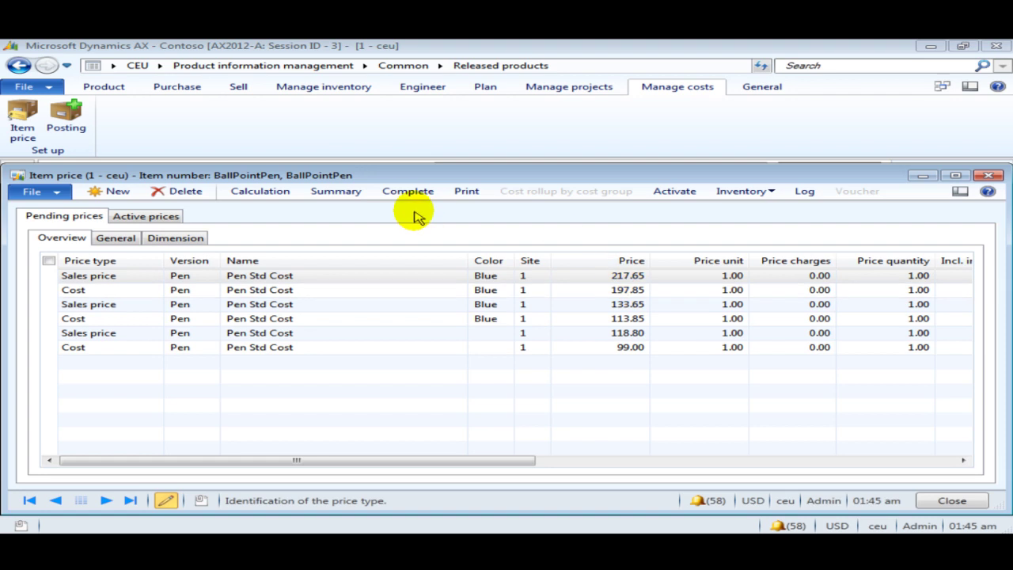
Run the BallPointPen item price calculation for costing version Pen, color Blue and site 1
left_click(264, 193)
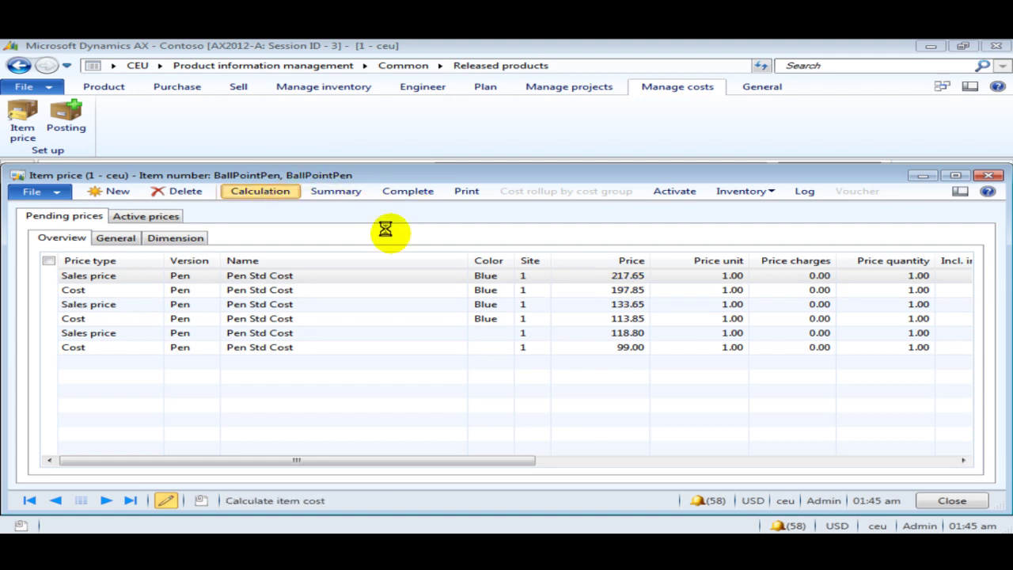
left_click(458, 196)
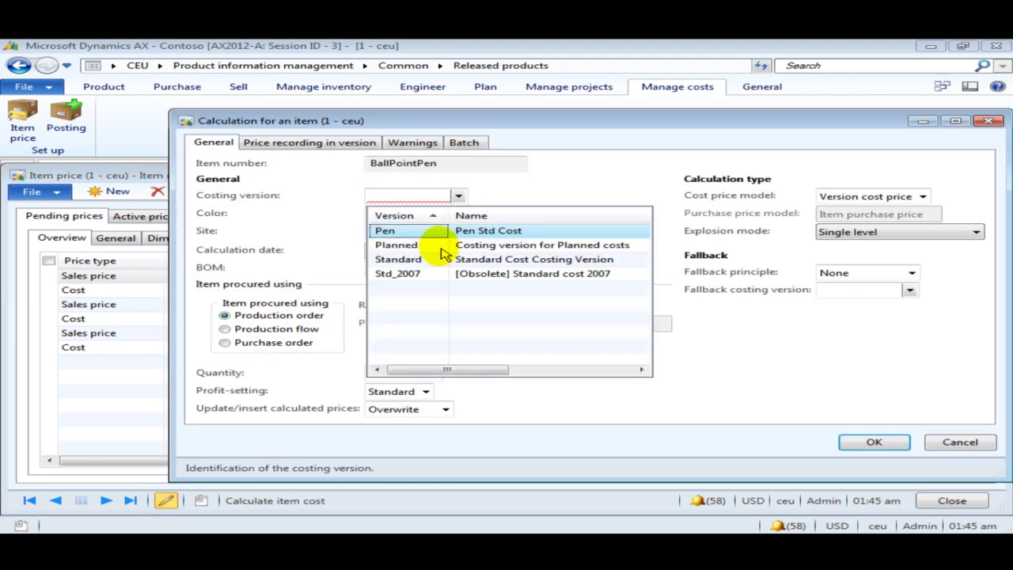
left_click(438, 231)
left_click(457, 213)
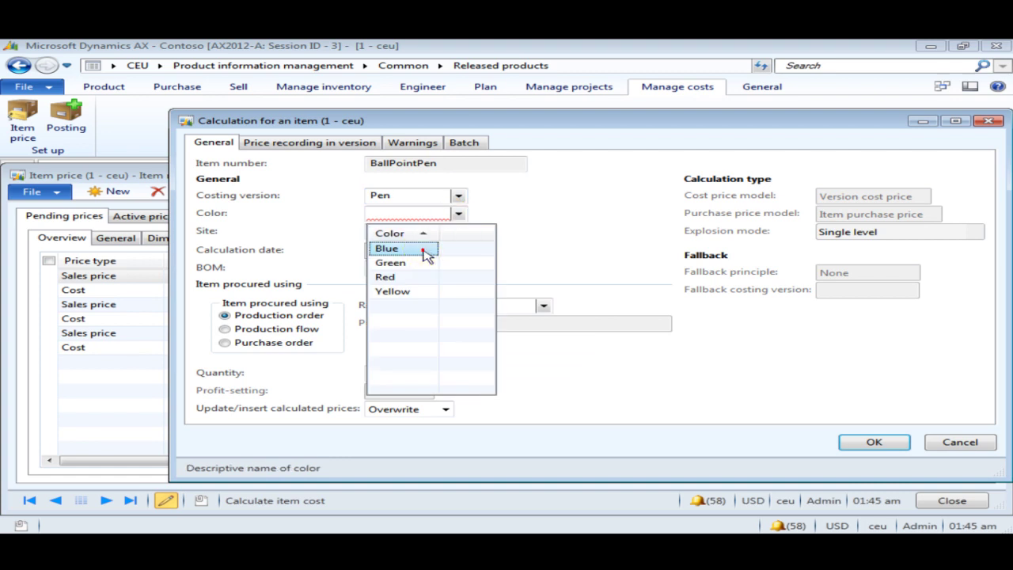
left_click(426, 250)
left_click(457, 230)
left_click(418, 270)
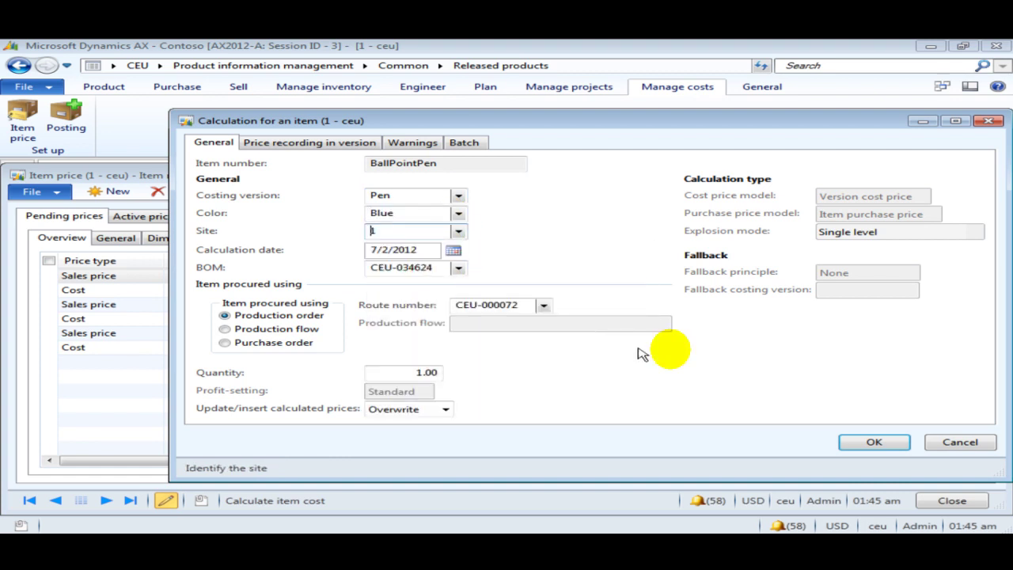
left_click(896, 443)
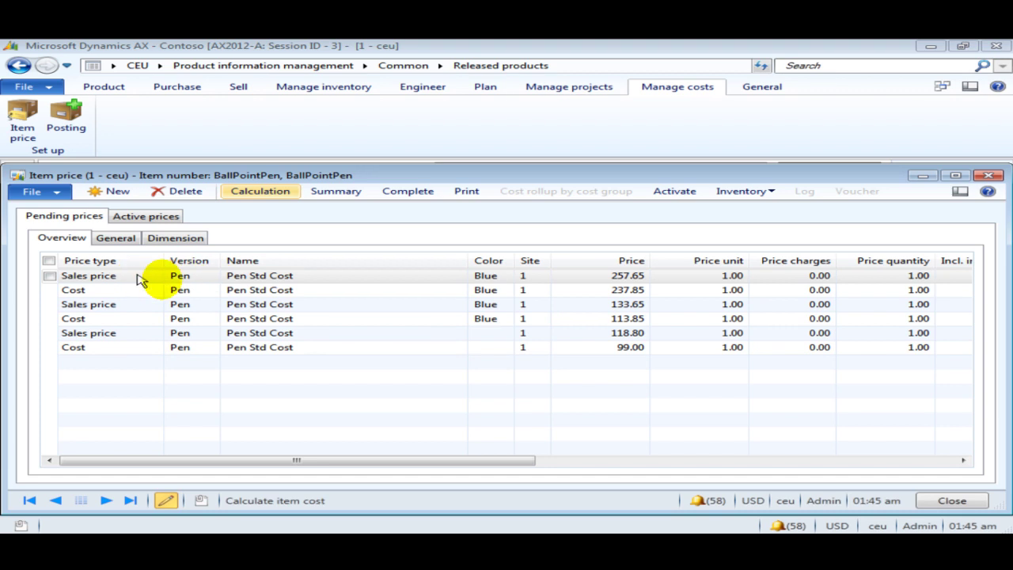
Open the complete calculation of the newly calculated Blue cost price and examine the cost and sales prices of the material lines
left_click(637, 277)
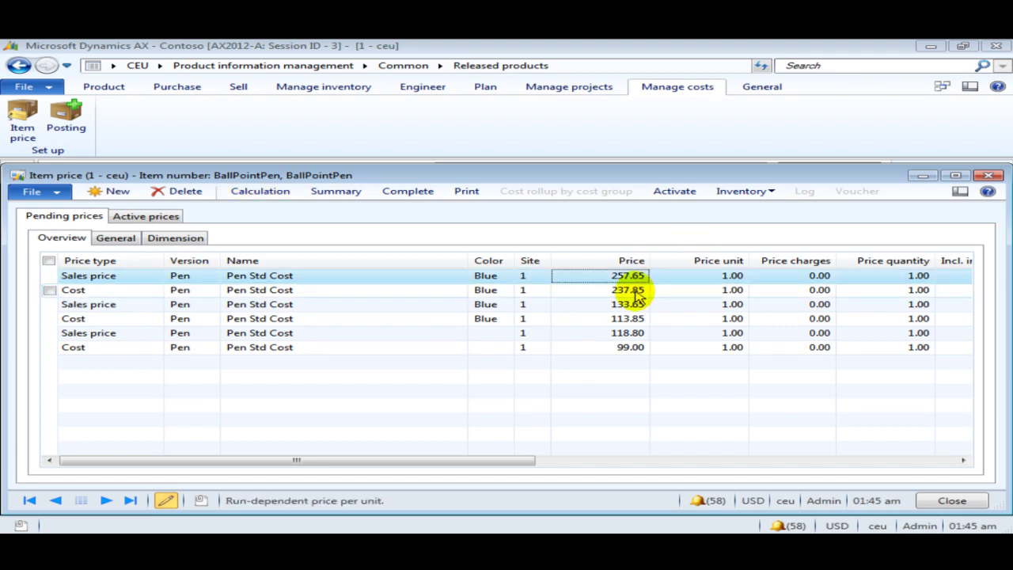
left_click(637, 292)
left_click(412, 194)
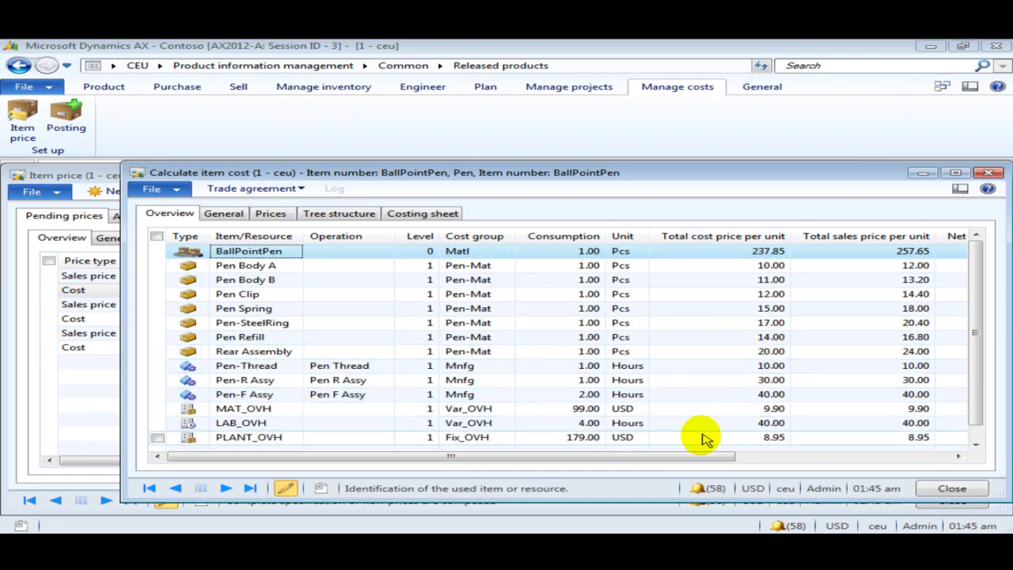
left_click_drag(606, 459, 681, 463)
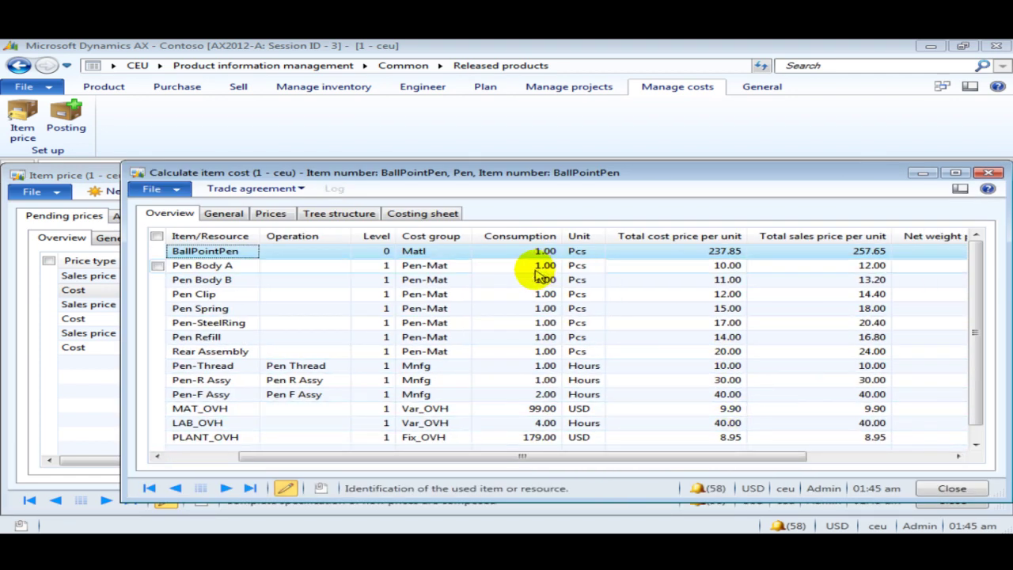
left_click(833, 267)
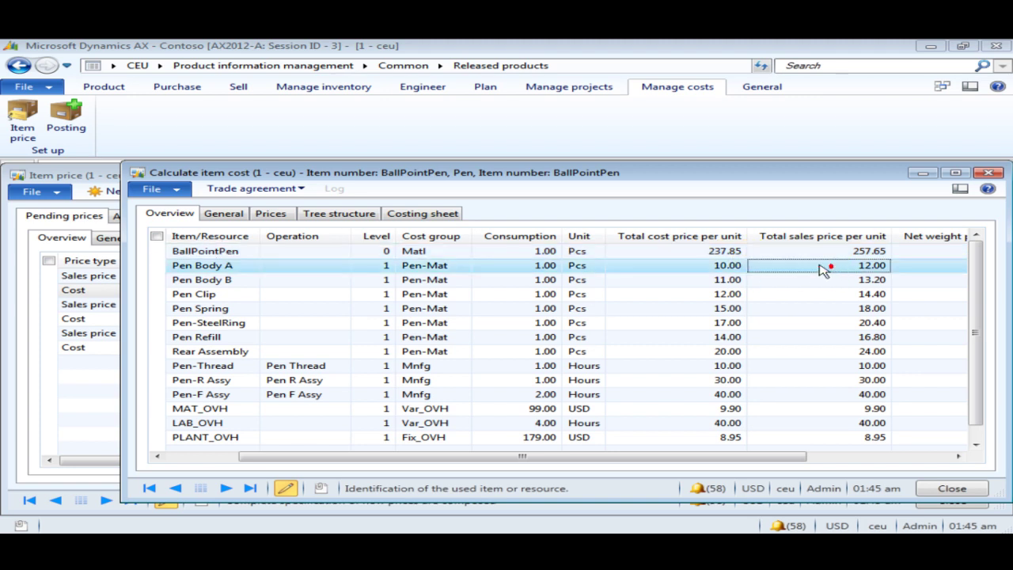
left_click(736, 279)
left_click(825, 278)
left_click(725, 306)
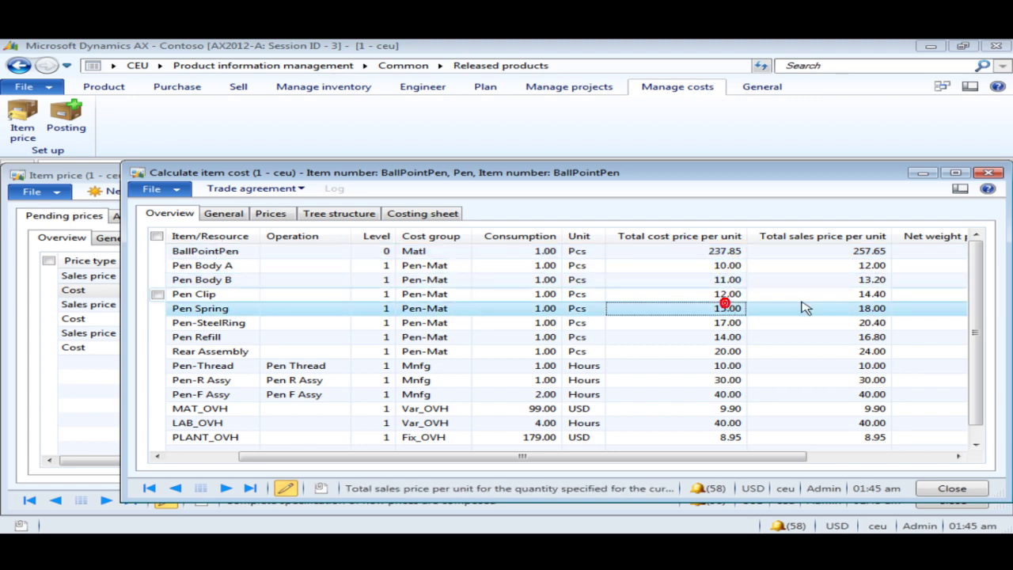
left_click(732, 336)
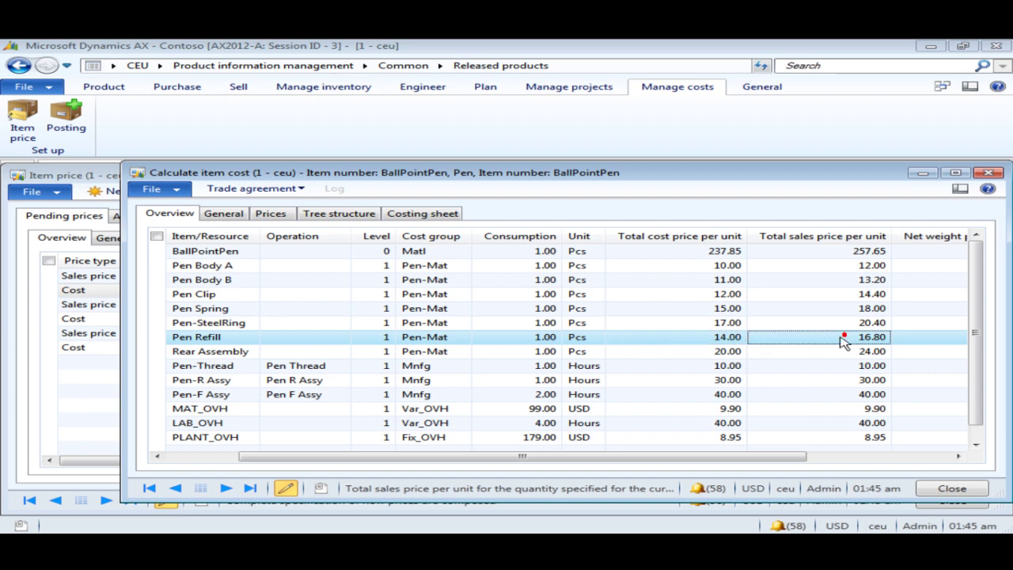
left_click(734, 351)
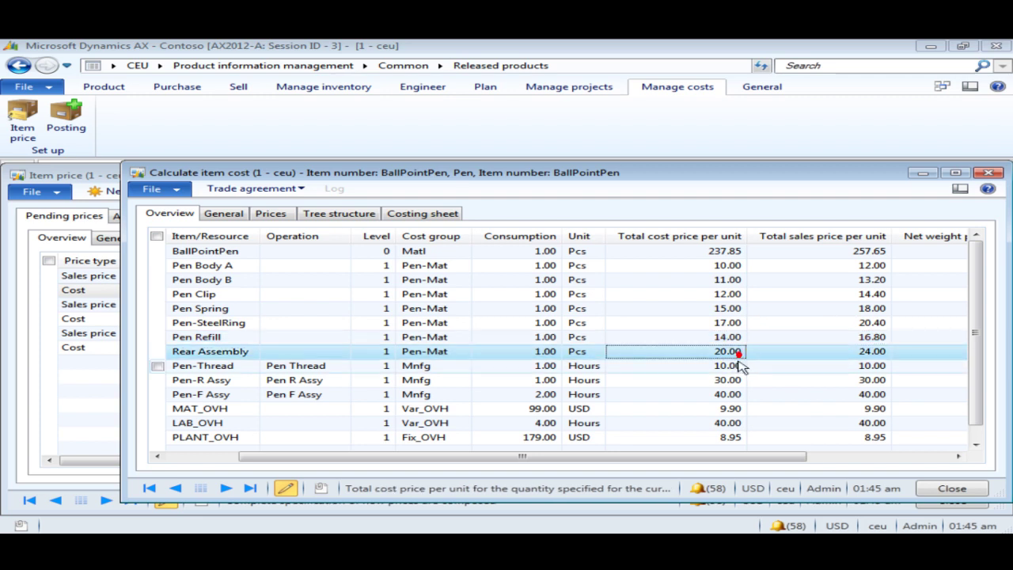
Examine the cost and sales prices of the Pen Thread, Pen R Assy and Pen F Assy operations and the overhead lines
left_click(407, 369)
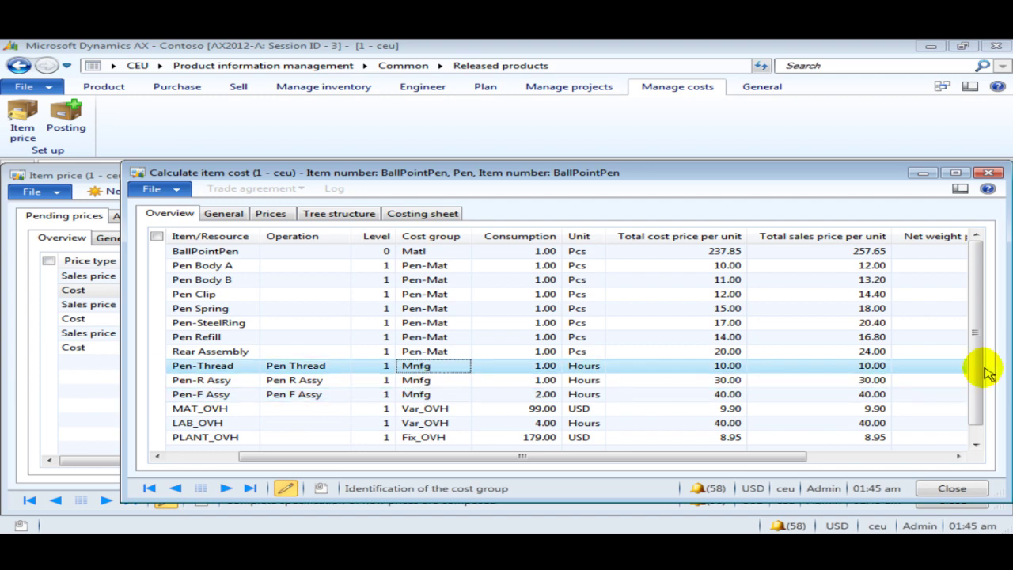
left_click(871, 366)
left_click(868, 380)
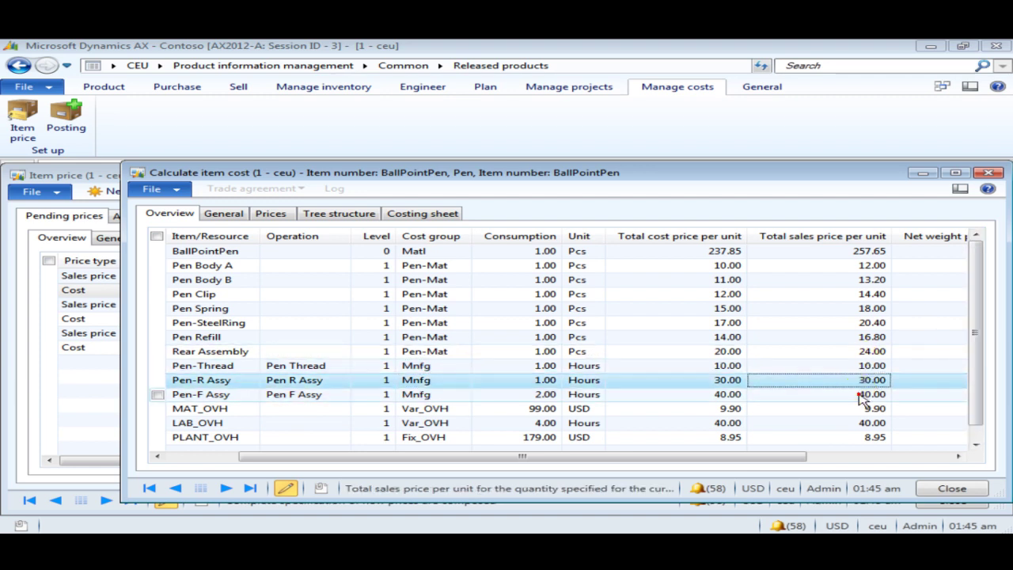
left_click(861, 395)
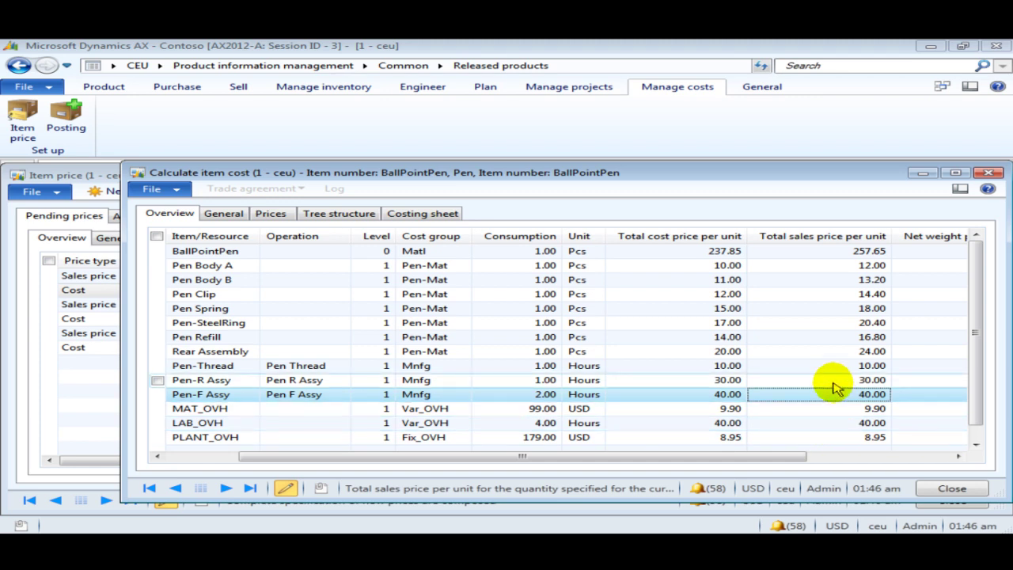
left_click(798, 411)
left_click(797, 421)
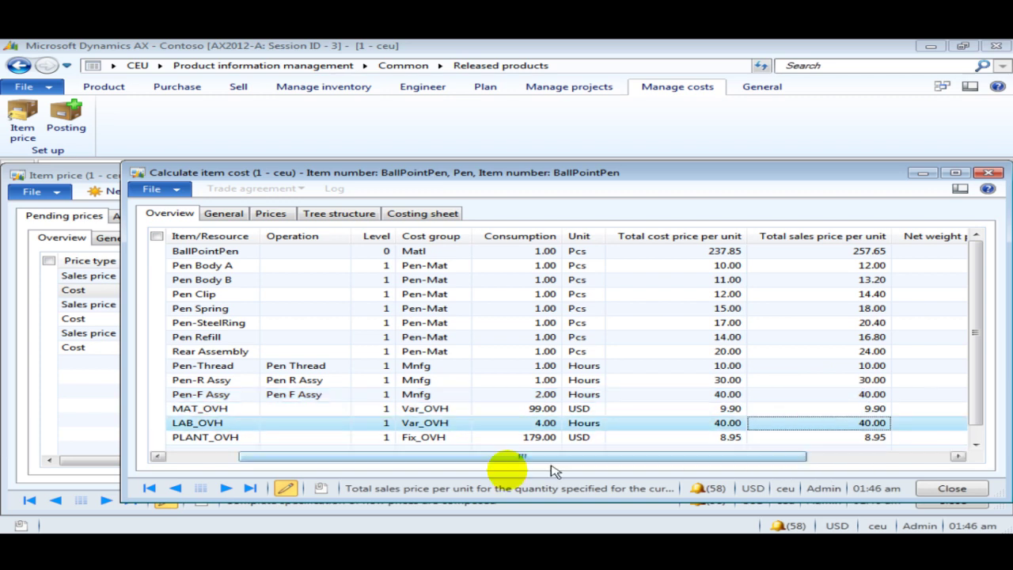
left_click(687, 438)
left_click(735, 426)
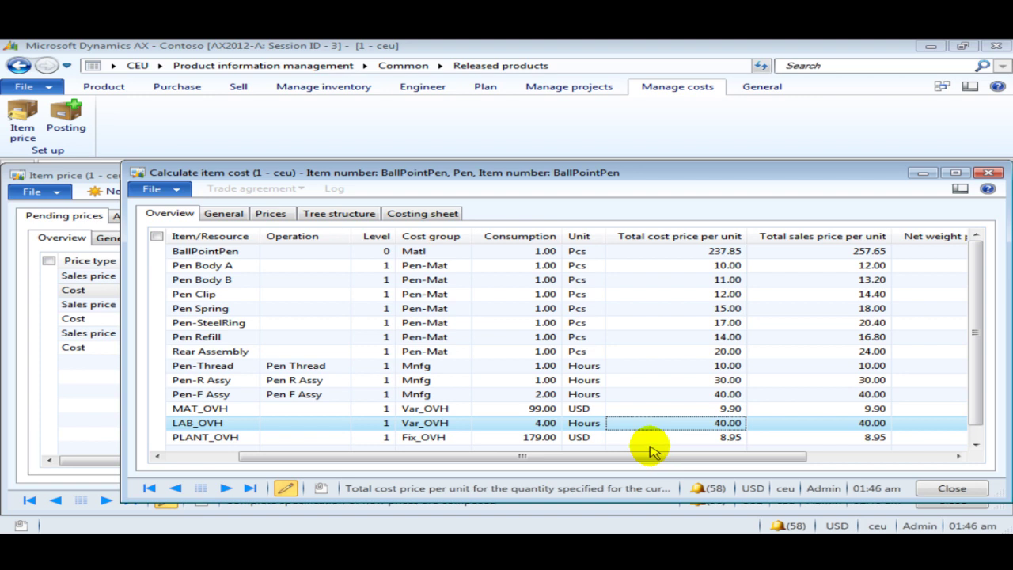
left_click(515, 424)
left_click(717, 424)
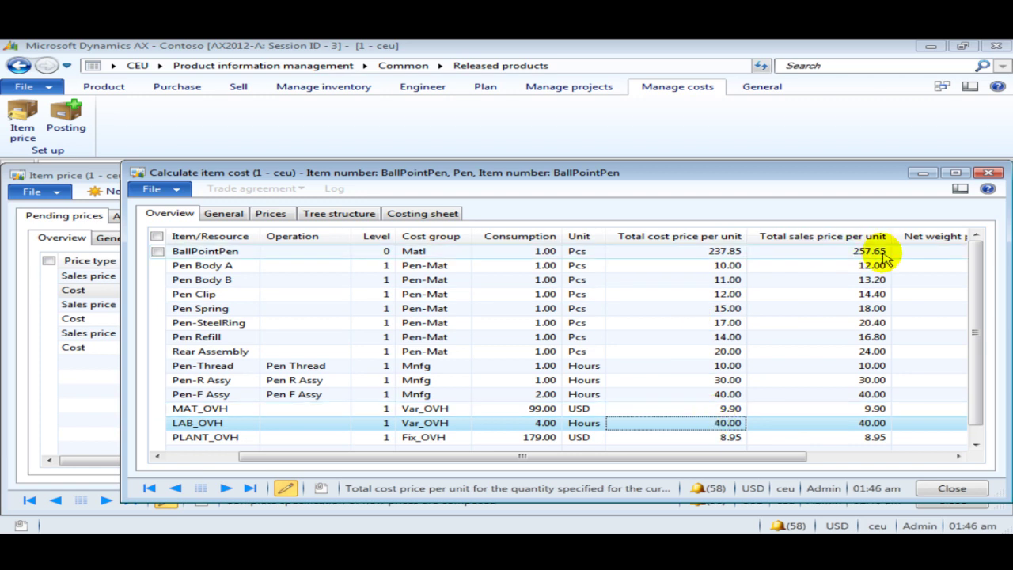
Check the total cost and sales price of the BallPointPen line, and close the calculation details and item prices
left_click(869, 251)
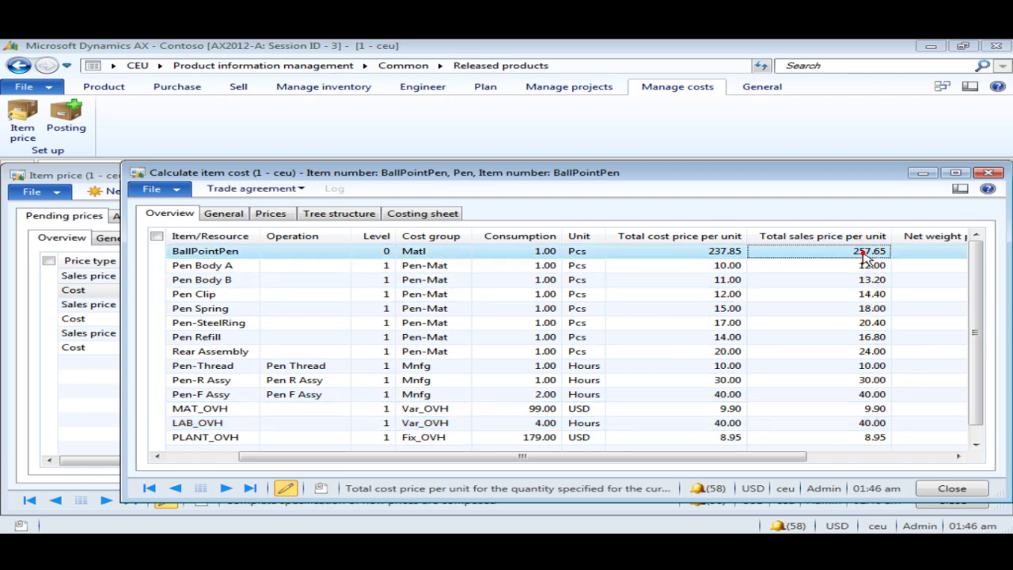
left_click(723, 253)
left_click(951, 485)
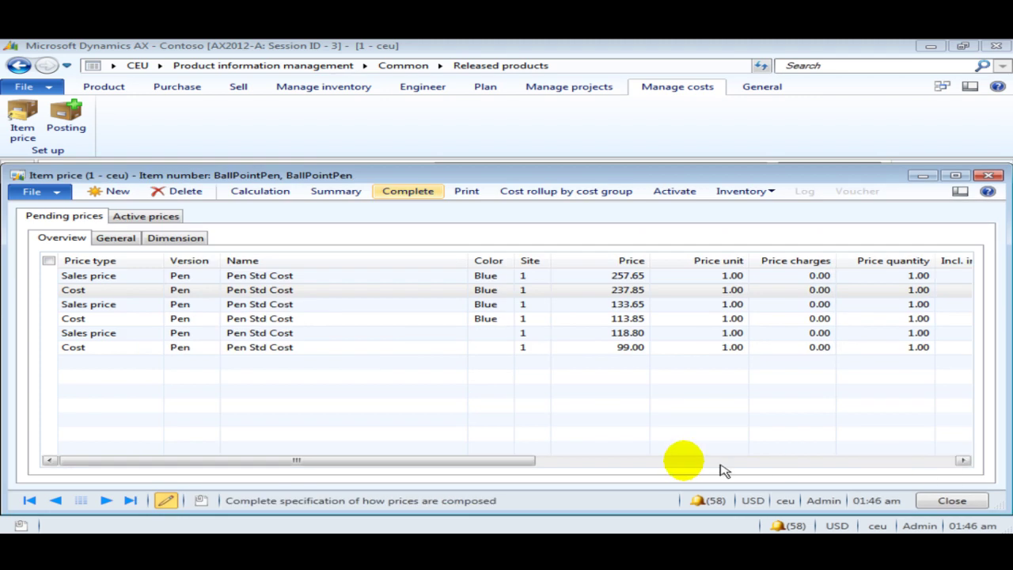
left_click(987, 176)
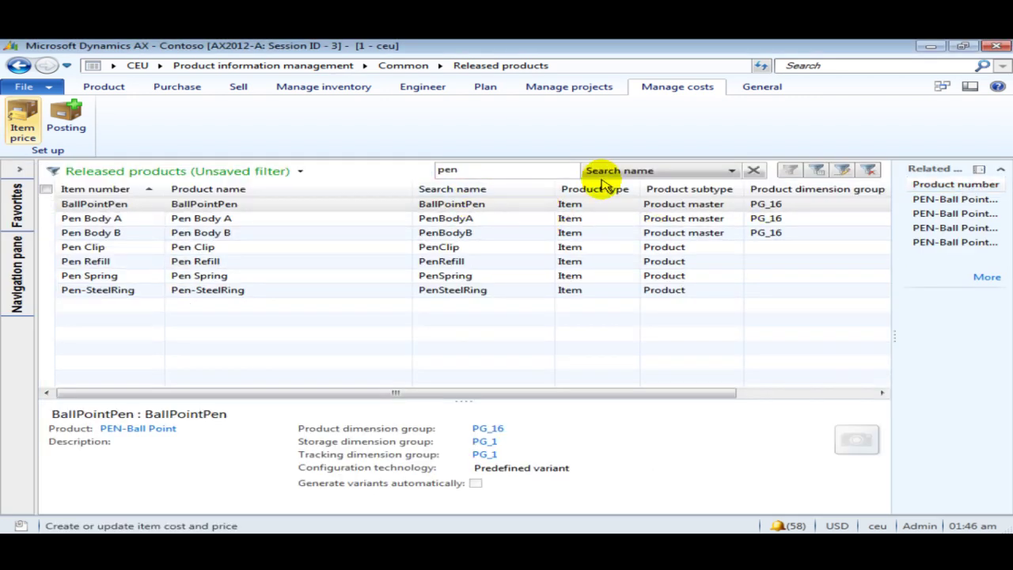
Open the BOM lines of BallPointPen from the engineering functions and select the Pen Body A line of Pen Bom -Blue
left_click(441, 88)
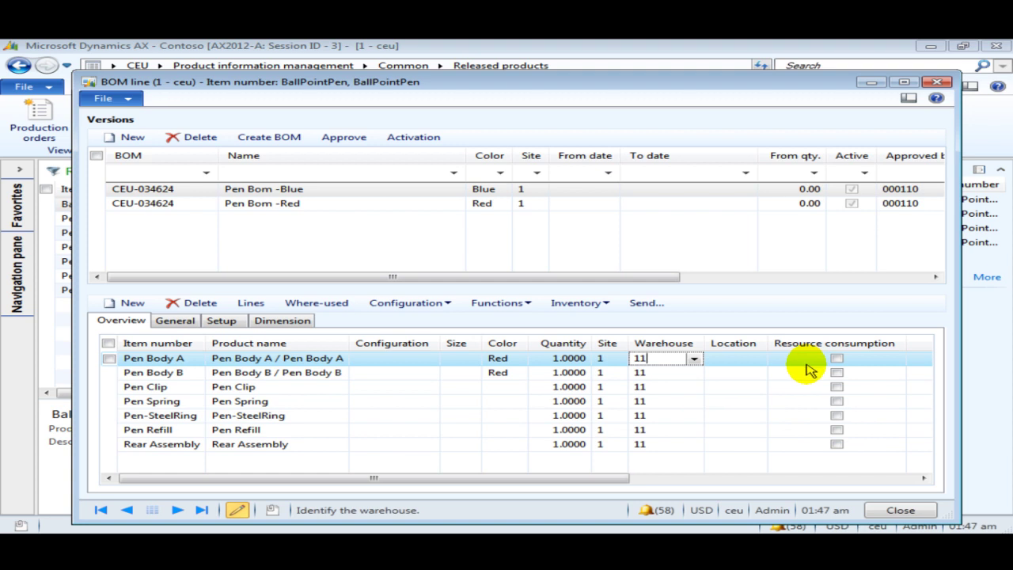
left_click(176, 322)
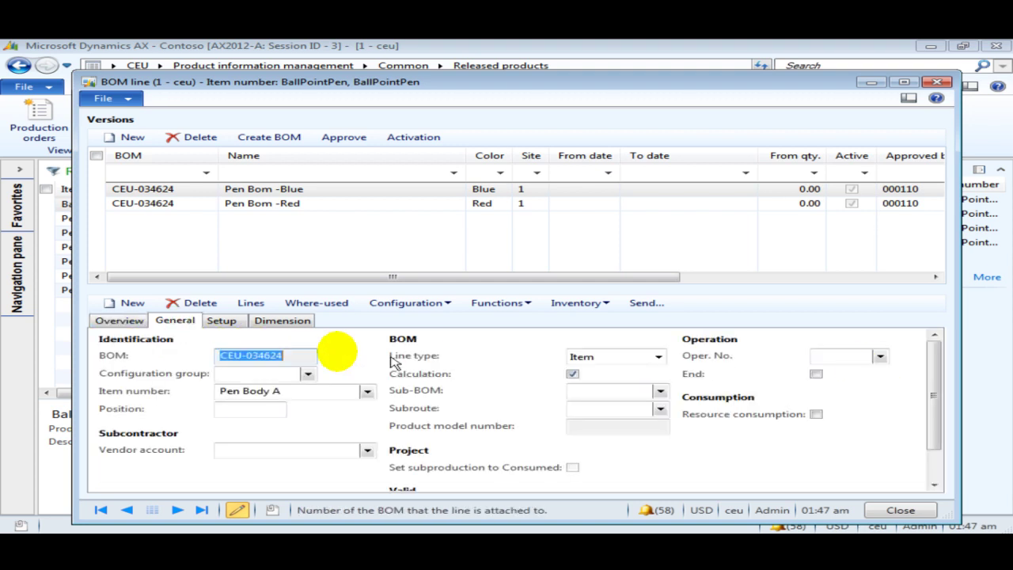
left_click(123, 322)
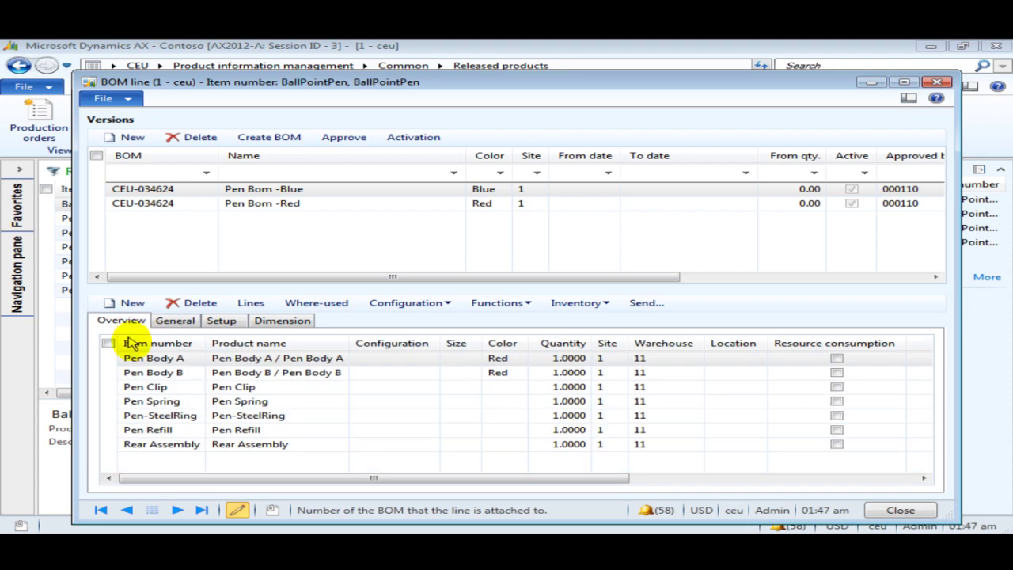
left_click(164, 358)
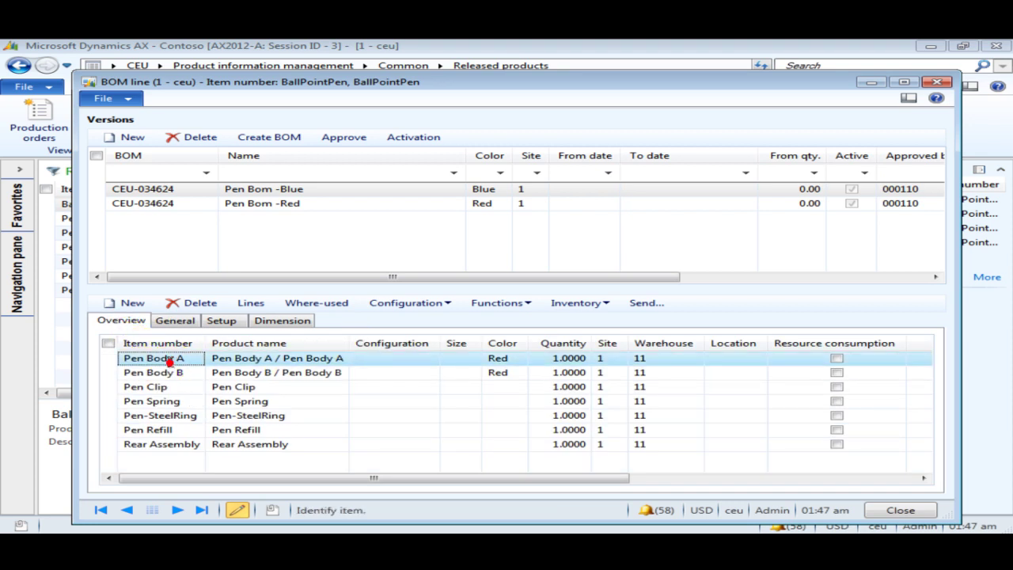
Assign operation number 10 (Pen Thread) to the Pen Body A line in its general details
left_click(174, 321)
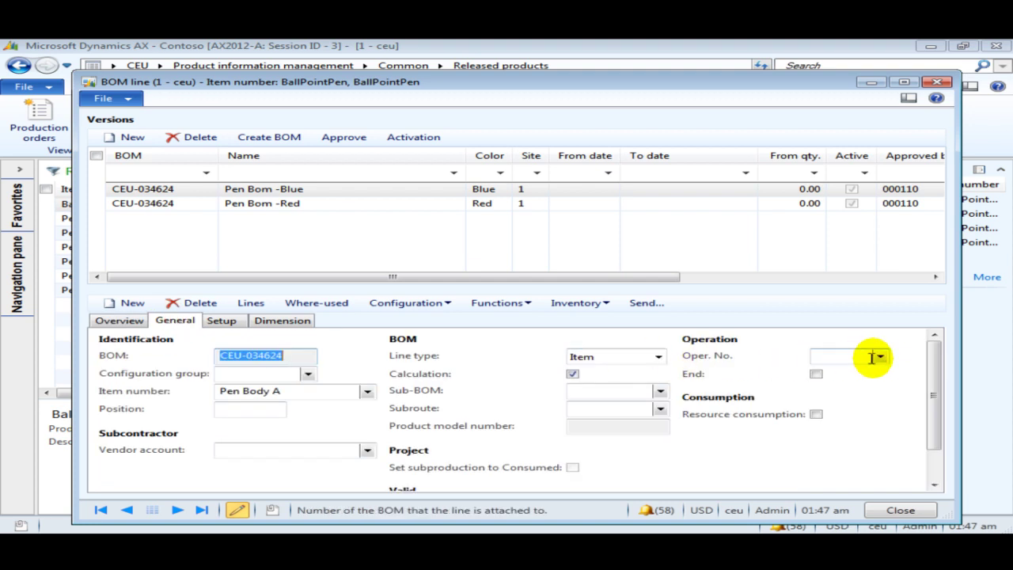
left_click(879, 357)
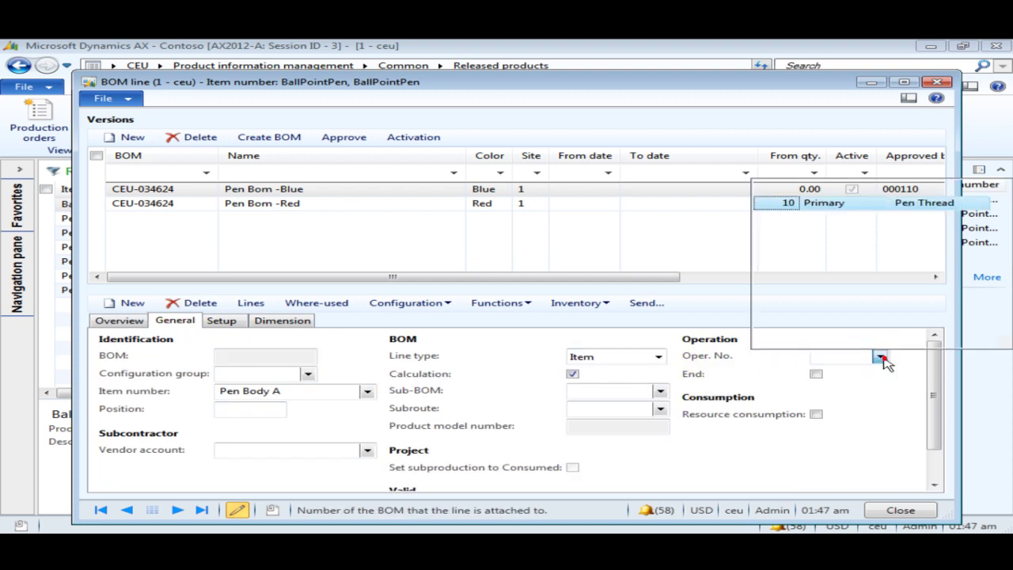
left_click(798, 207)
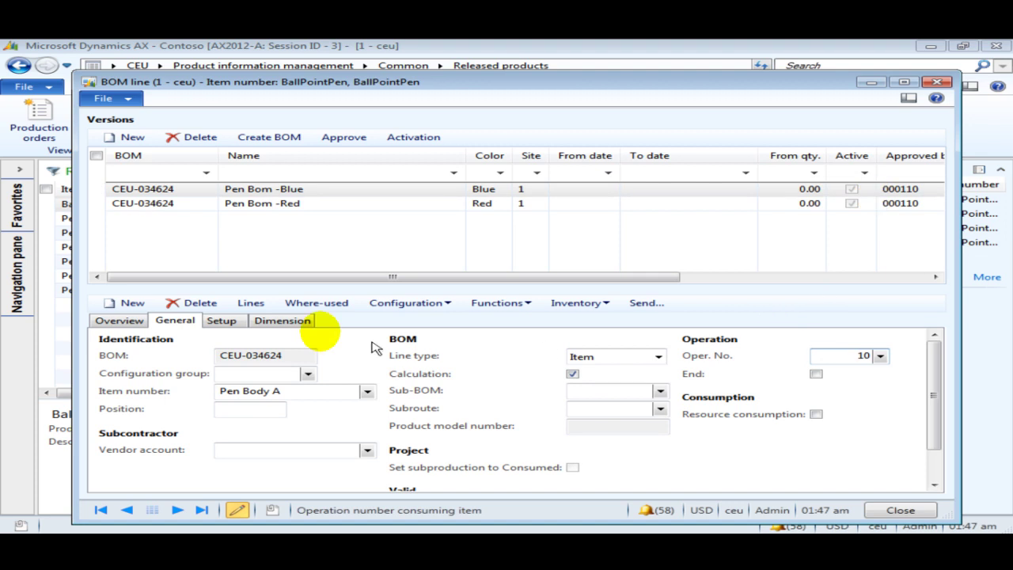
Return to the BOM line overview and enable resource consumption for the Pen Body A line
left_click(167, 321)
left_click(119, 321)
left_click(837, 359)
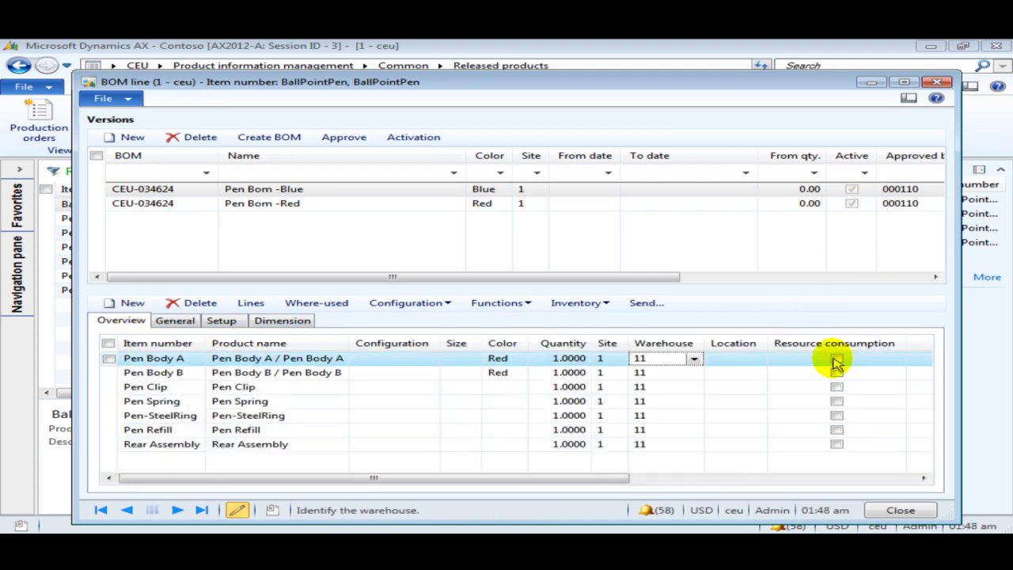
left_click(838, 361)
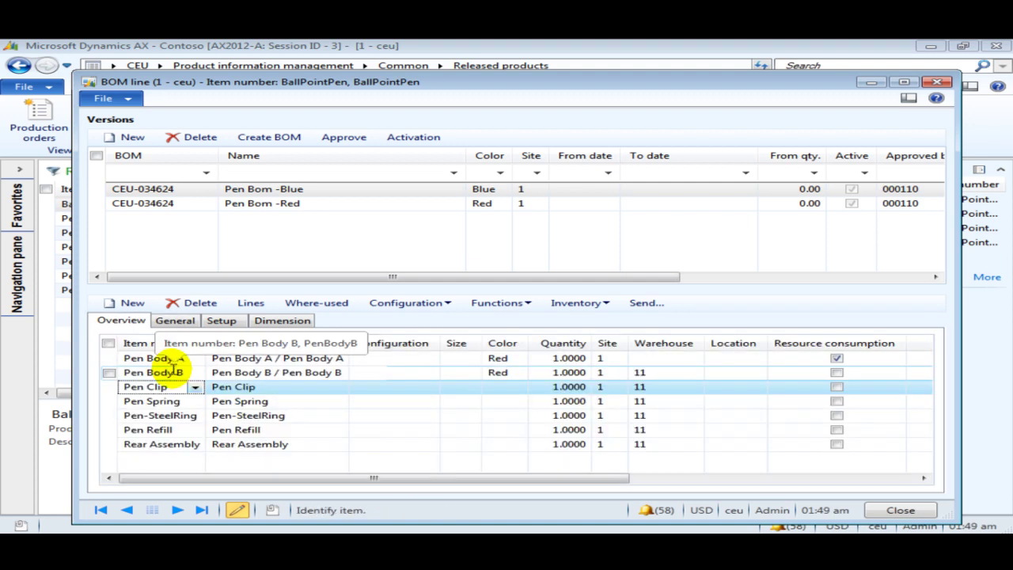
Assign operation number 20 (Pen R Assy) to the Rear Assembly line of Pen Bom -Blue and return to the line overview
left_click(171, 374)
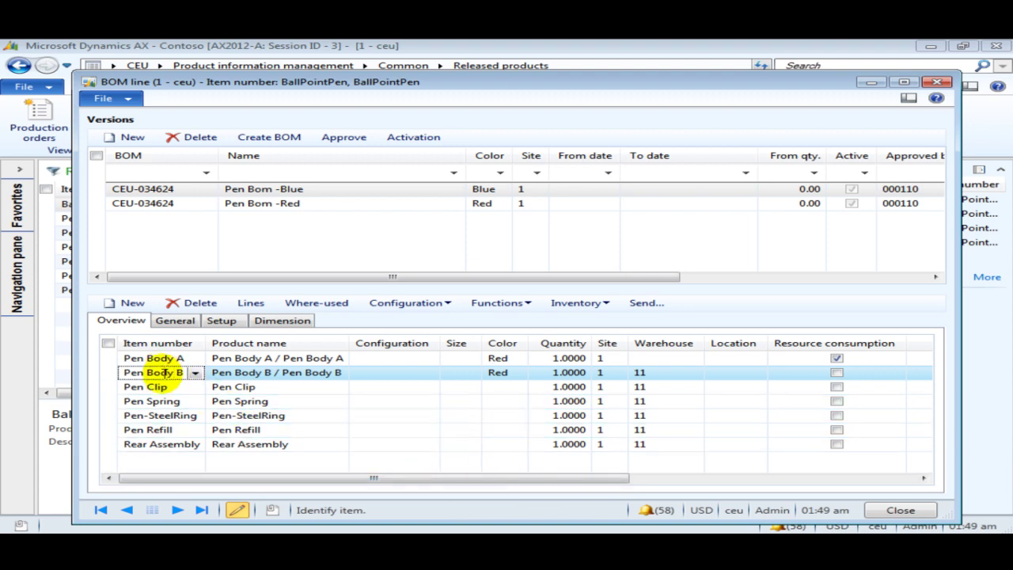
left_click(176, 388)
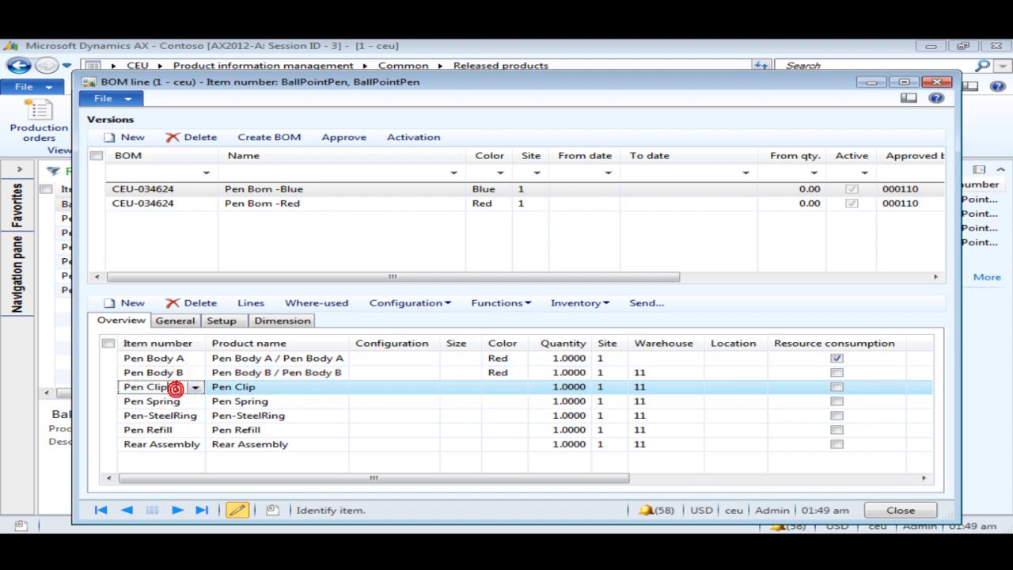
left_click(163, 445)
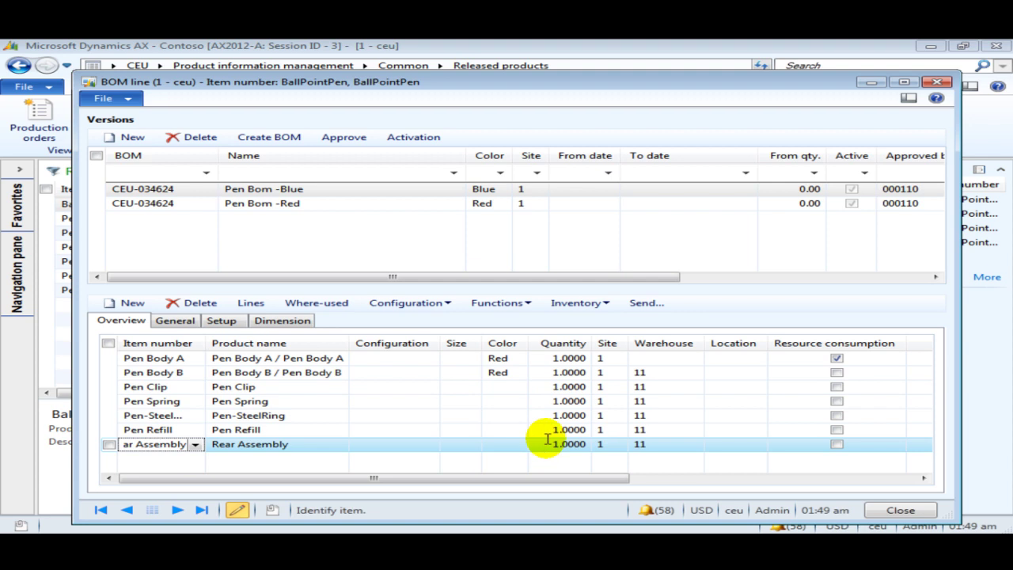
left_click(174, 320)
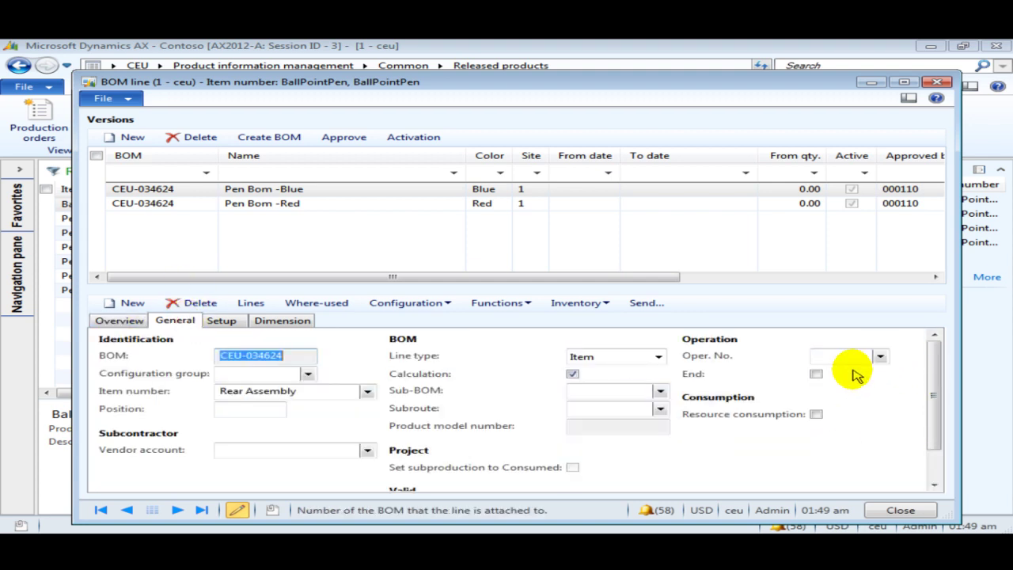
left_click(880, 358)
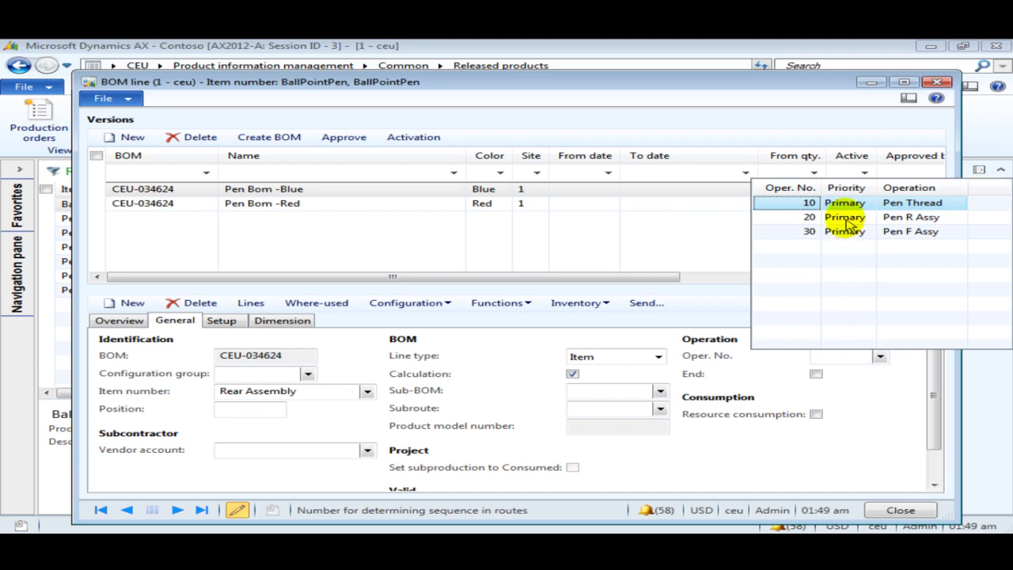
left_click(847, 221)
left_click(119, 320)
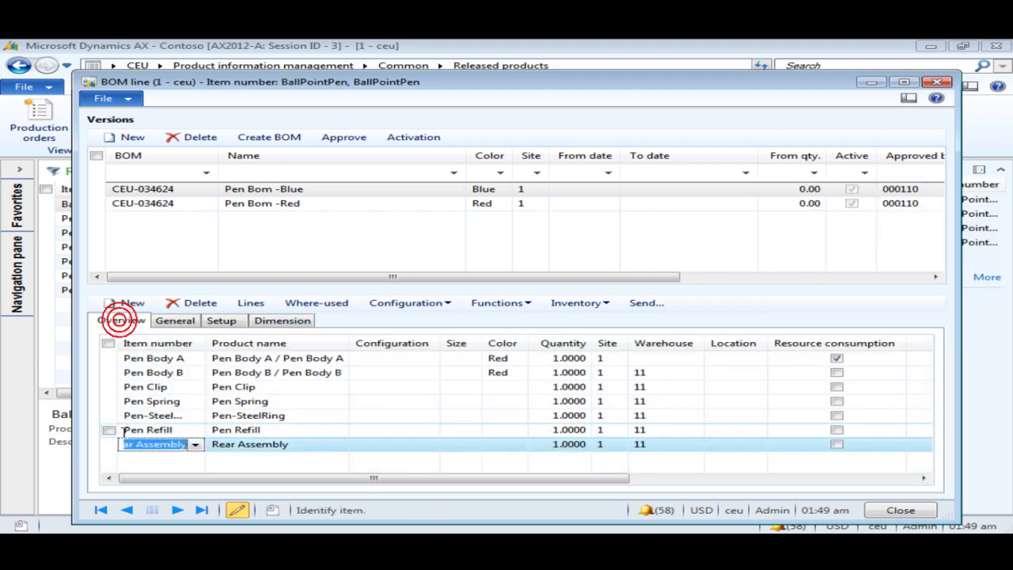
Assign operation number 20 (Pen R Assy) to the Pen Clip line and return to the line overview
left_click(160, 387)
left_click(175, 320)
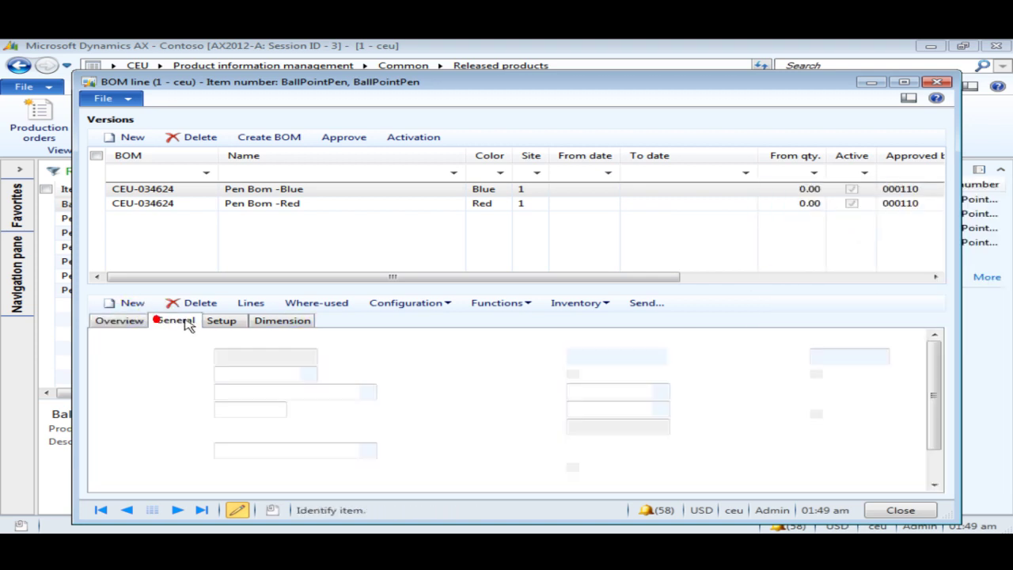
left_click(879, 358)
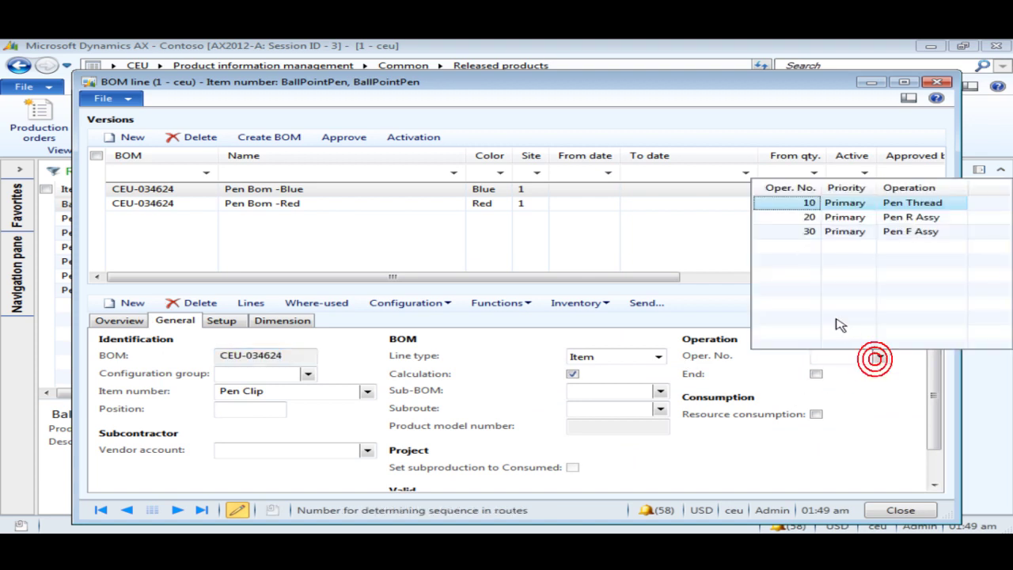
left_click(809, 216)
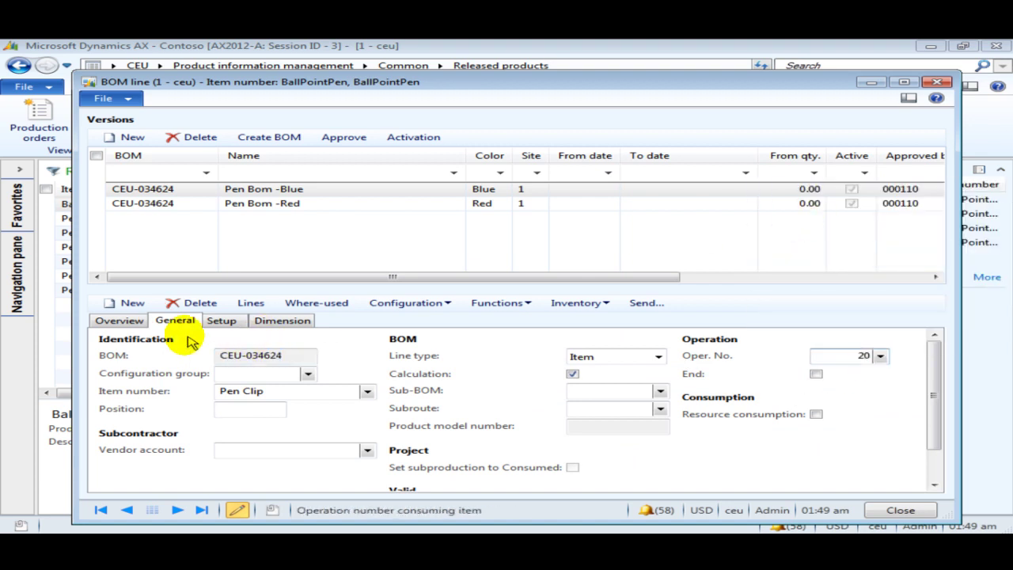
left_click(134, 322)
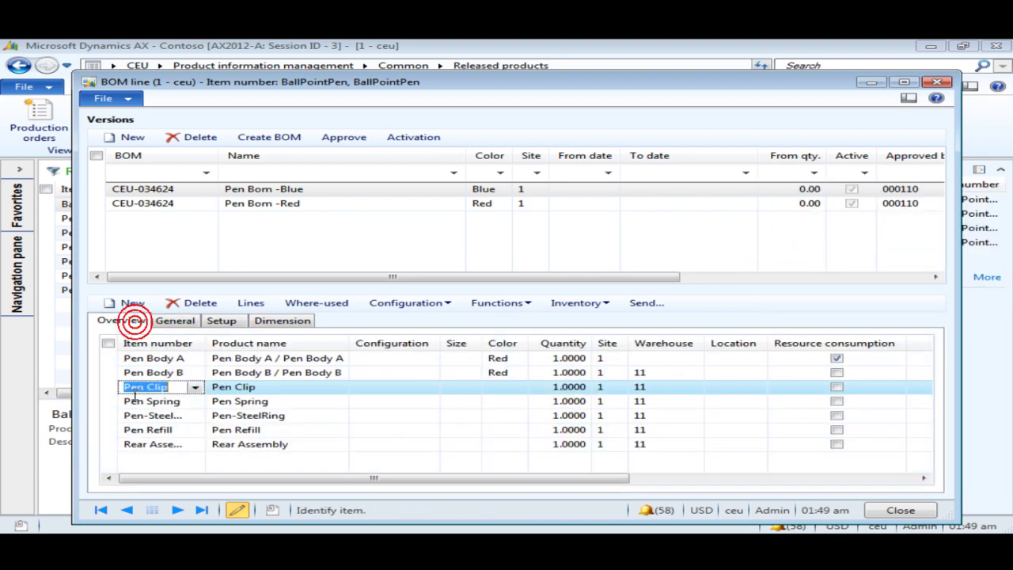
Assign operation number 20 (Pen R Assy) to the Pen Body B line and return to the line overview
left_click(152, 372)
left_click(175, 319)
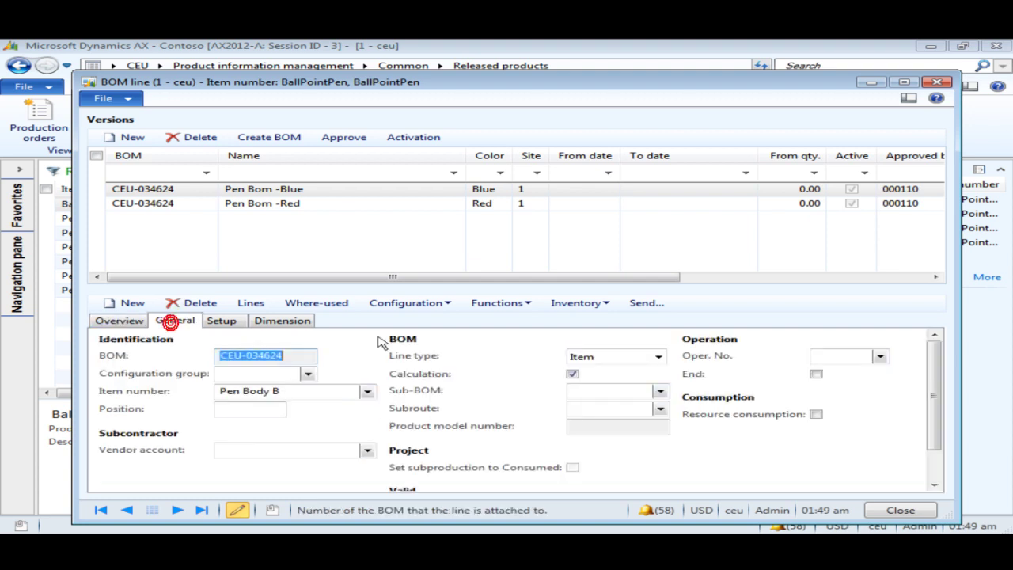
left_click(880, 357)
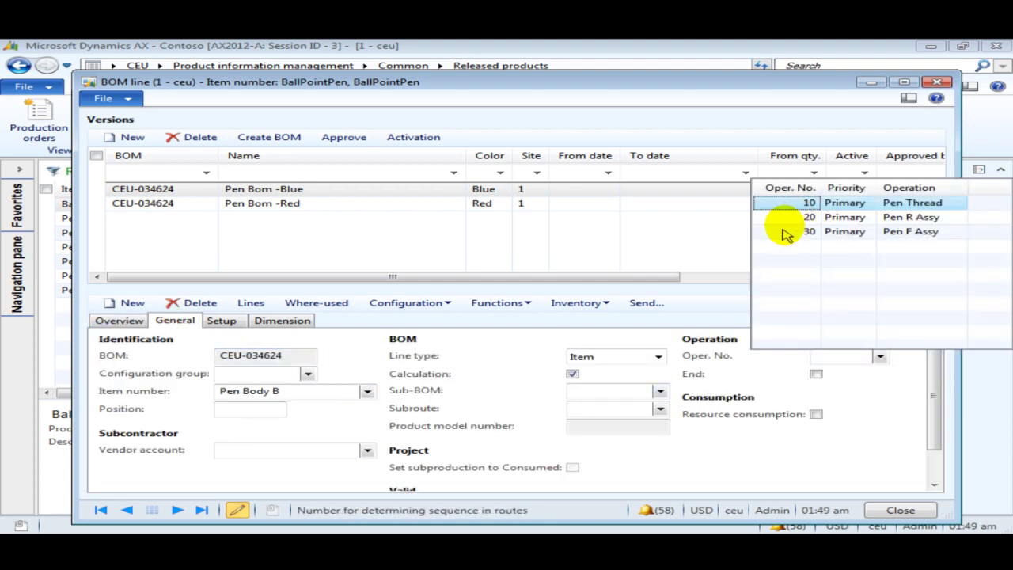
left_click(787, 216)
left_click(111, 321)
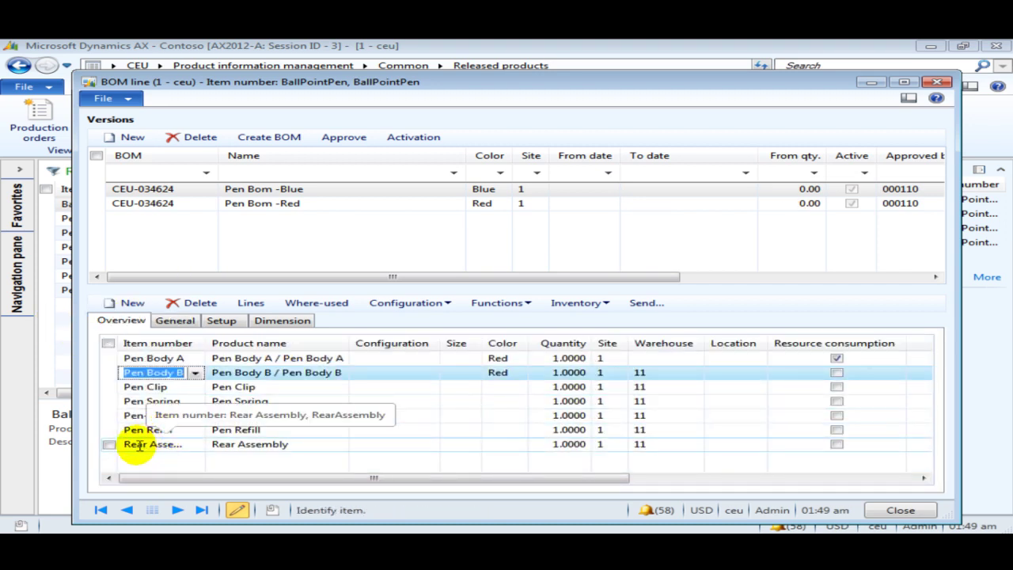
Assign operation number 30 (Pen F Assy) to the Pen Spring line and return to the line overview
left_click(142, 402)
left_click(150, 419)
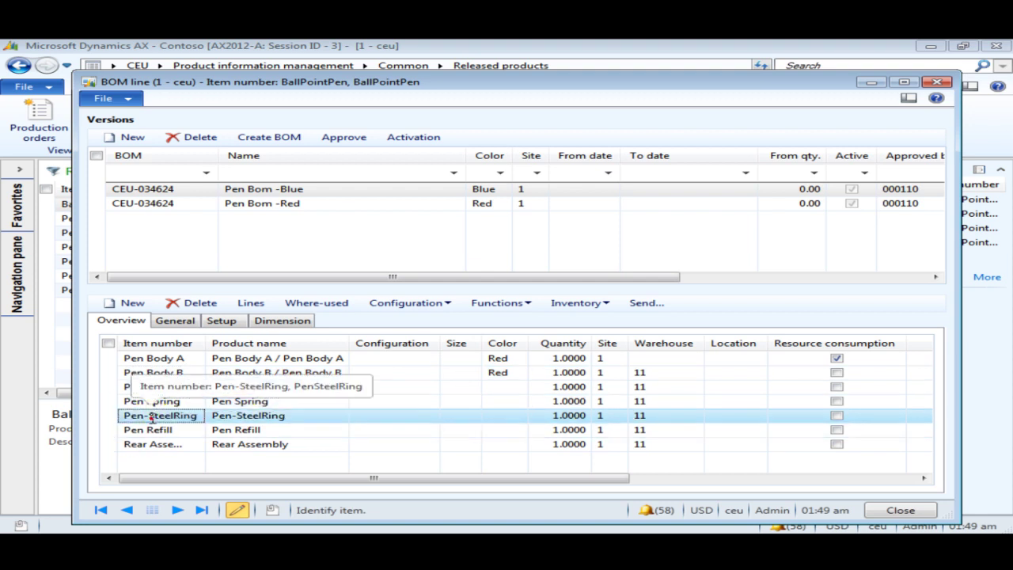
left_click(154, 429)
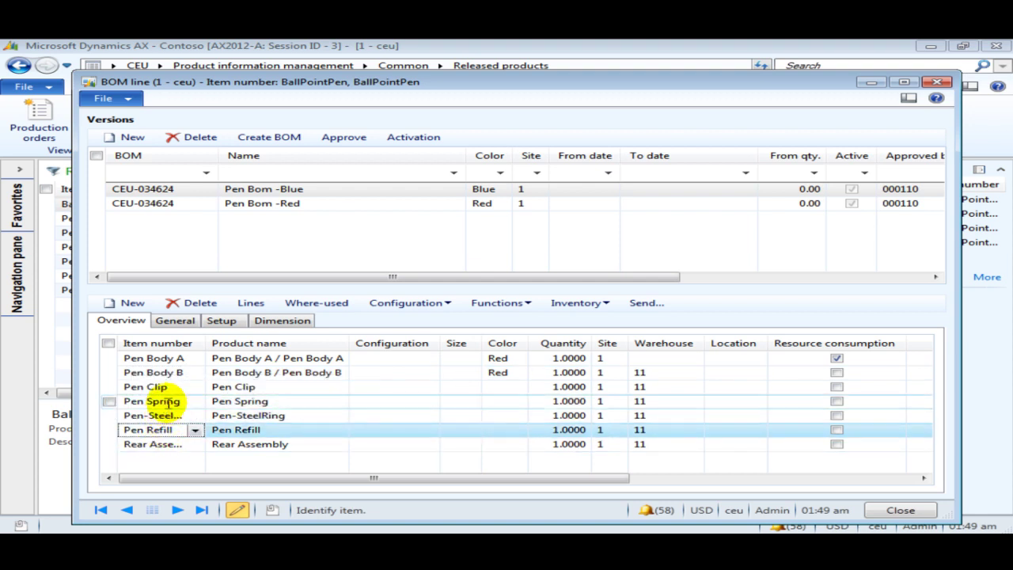
left_click(168, 402)
left_click(175, 320)
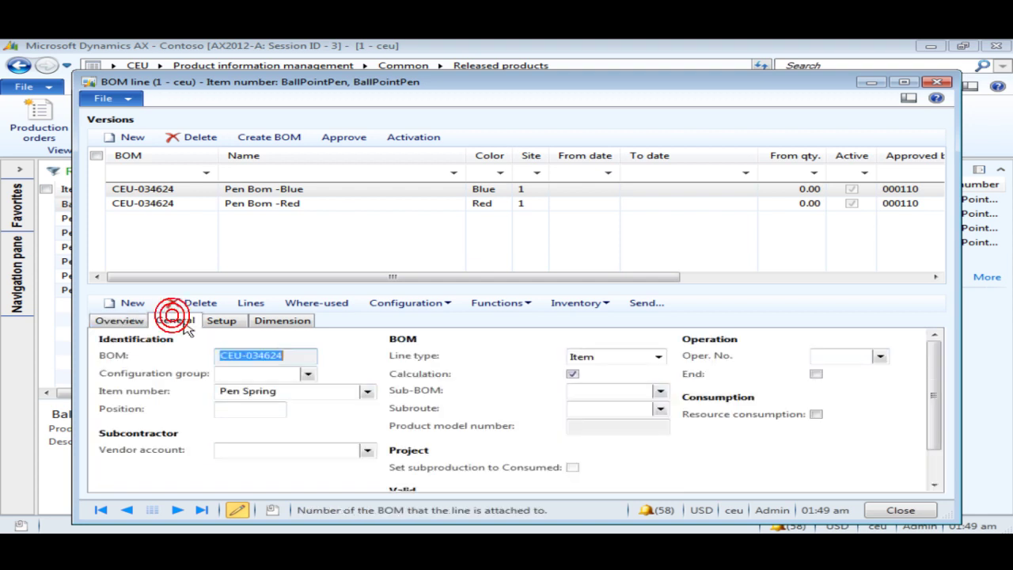
left_click(883, 355)
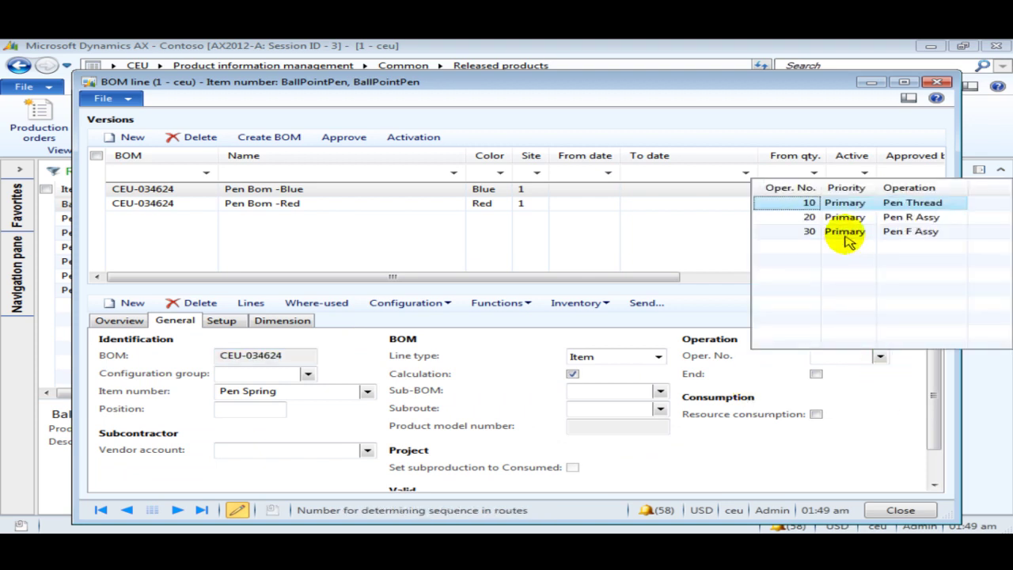
left_click(845, 235)
left_click(120, 320)
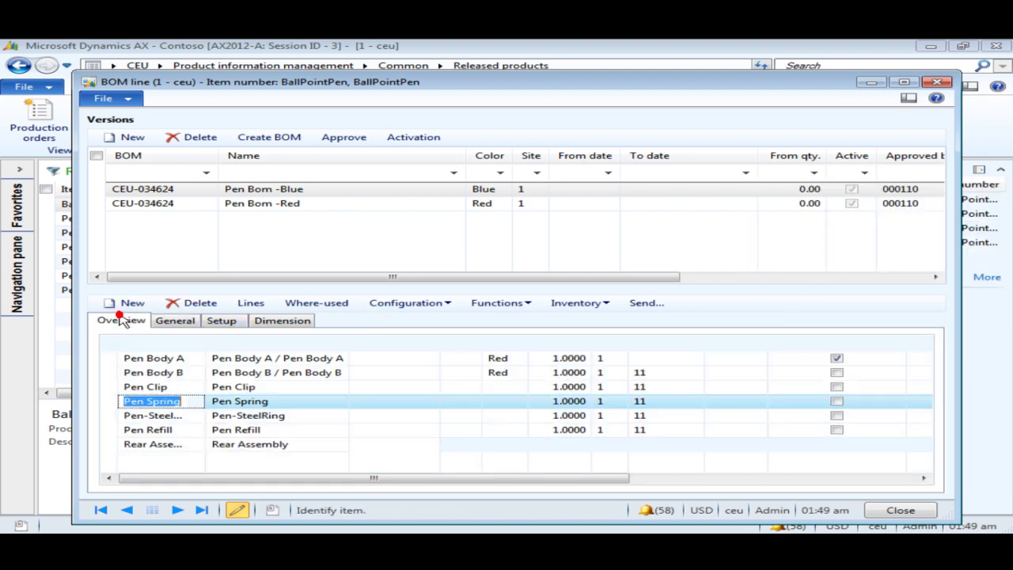
Assign operation number 30 (Pen F Assy) to the Pen-SteelRing line and return to the line overview
left_click(163, 415)
left_click(173, 321)
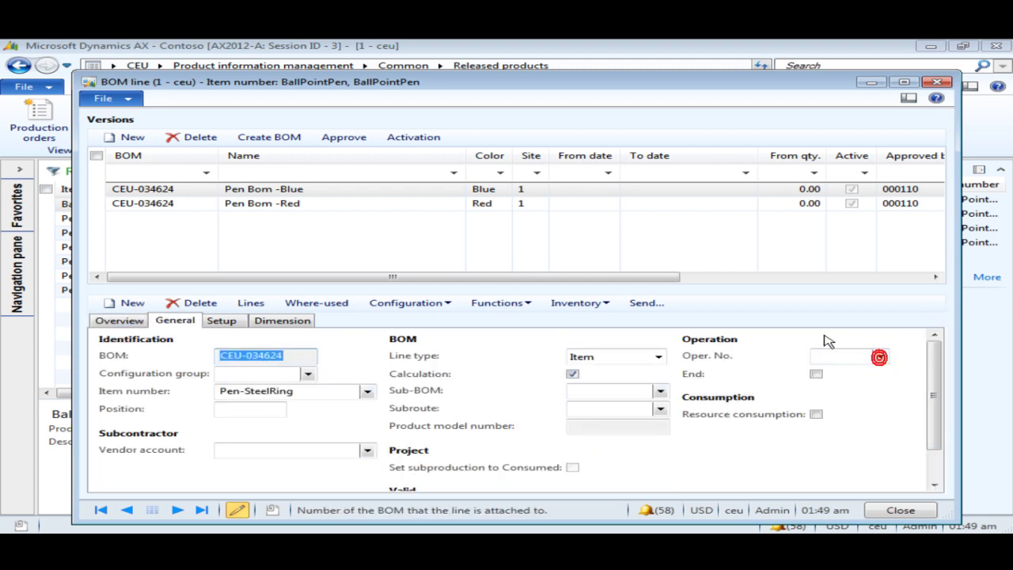
left_click(878, 356)
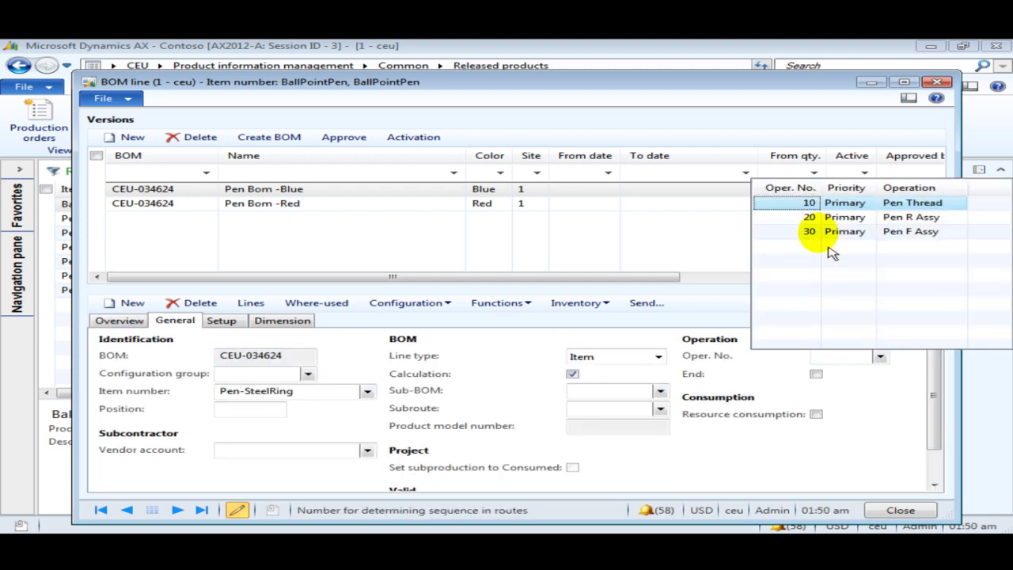
left_click(808, 231)
left_click(141, 321)
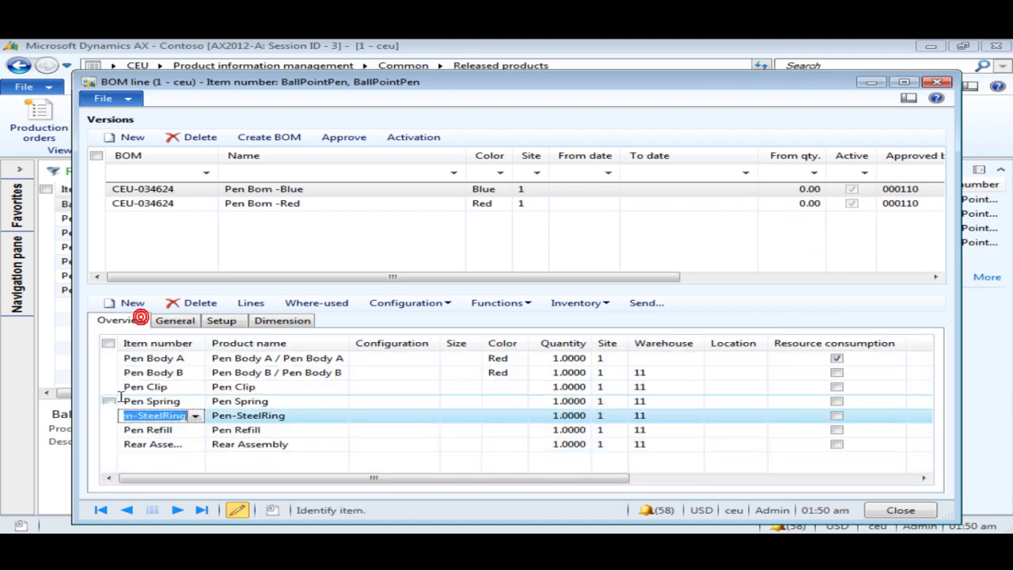
Assign operation number 30 (Pen F Assy) to the Pen Refill line, recheck its general details, and return to the line overview
left_click(147, 430)
left_click(172, 321)
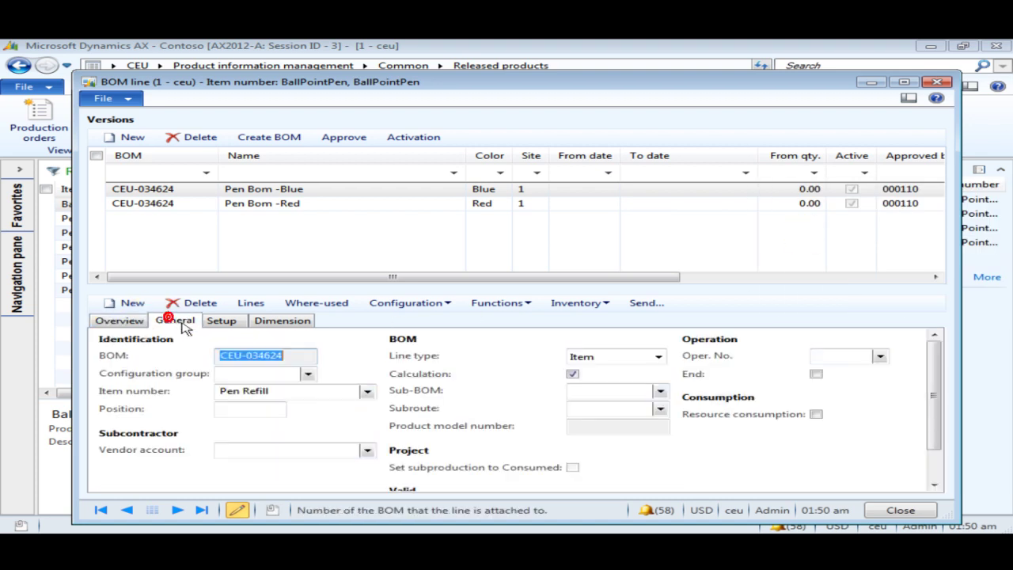
left_click(880, 358)
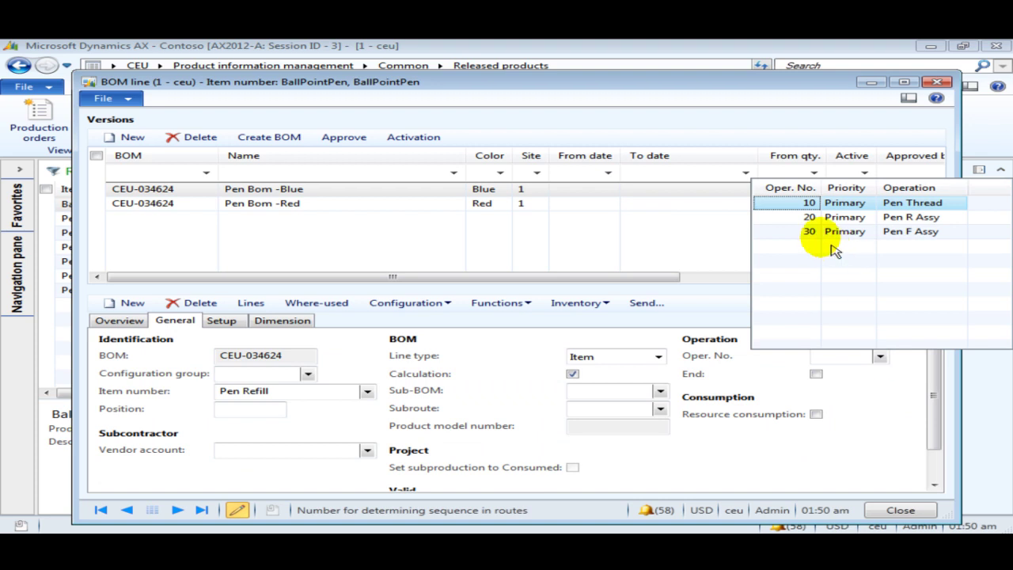
left_click(808, 233)
left_click(304, 357)
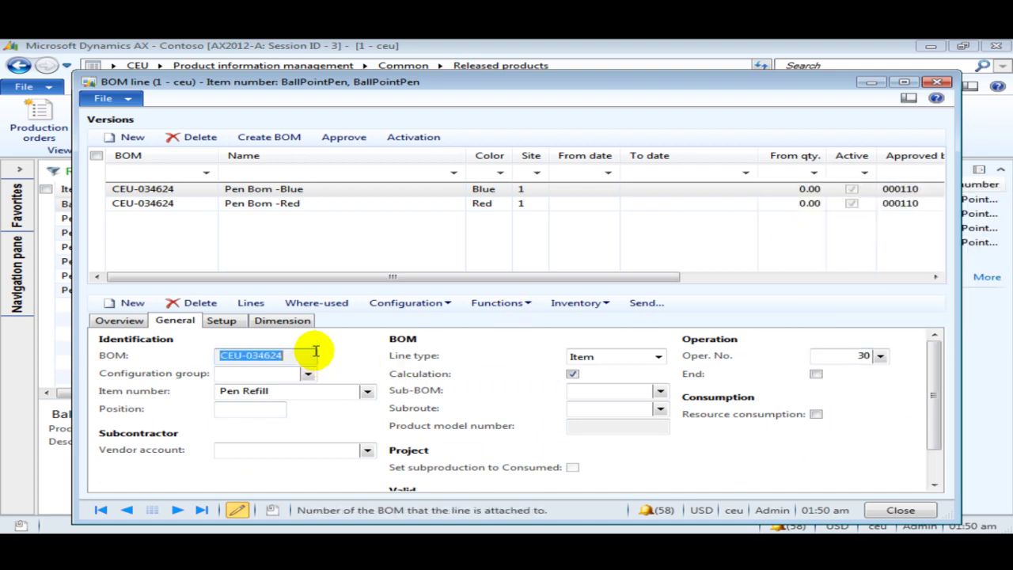
left_click(120, 321)
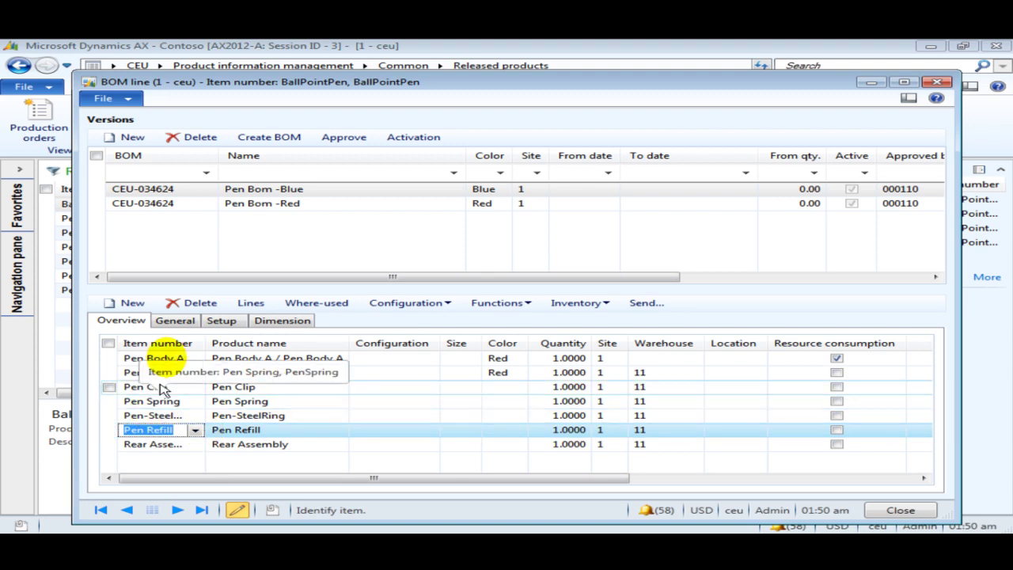
left_click(175, 323)
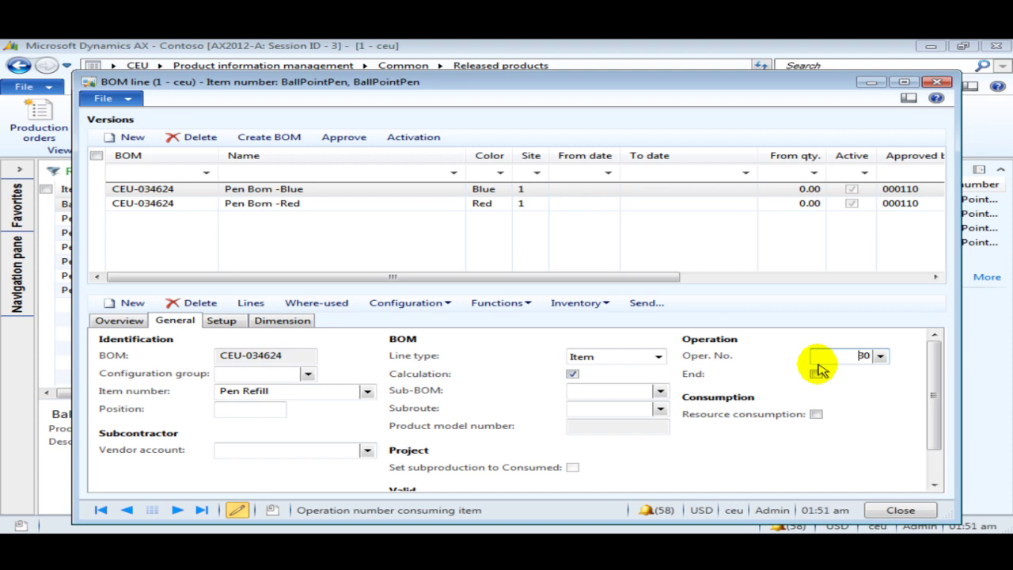
left_click(127, 323)
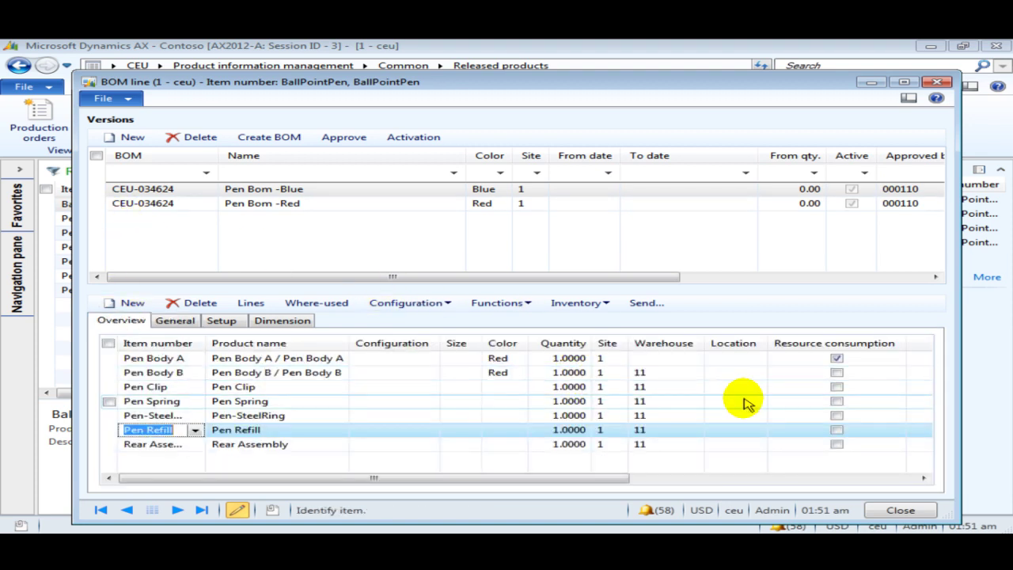